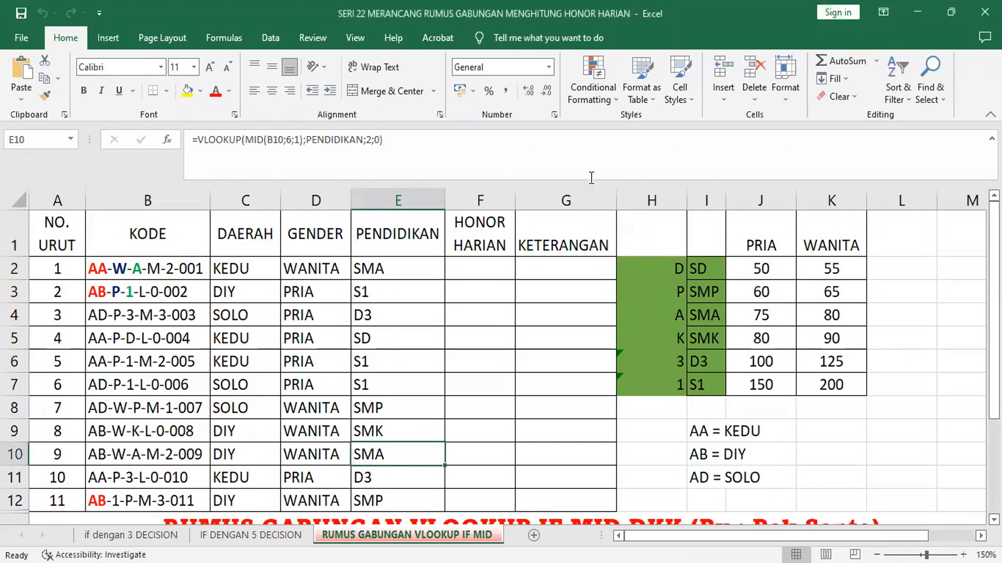
Step: Reduce the formula bar to one line and examine the existing DAERAH, GENDER and PENDIDIKAN formulas in C2, D2 and E2
drag(590, 182, 589, 154)
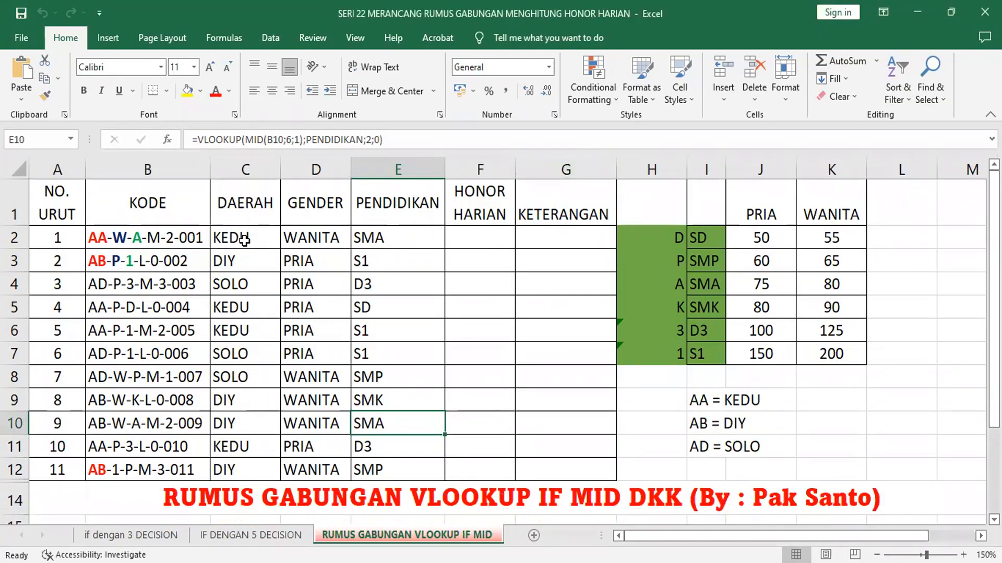
click(245, 170)
click(235, 229)
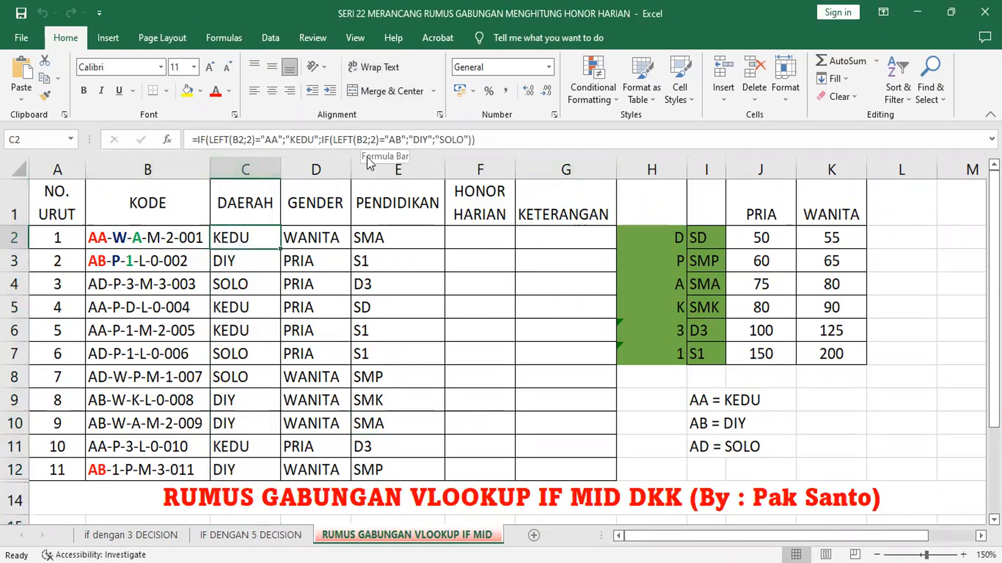
click(315, 241)
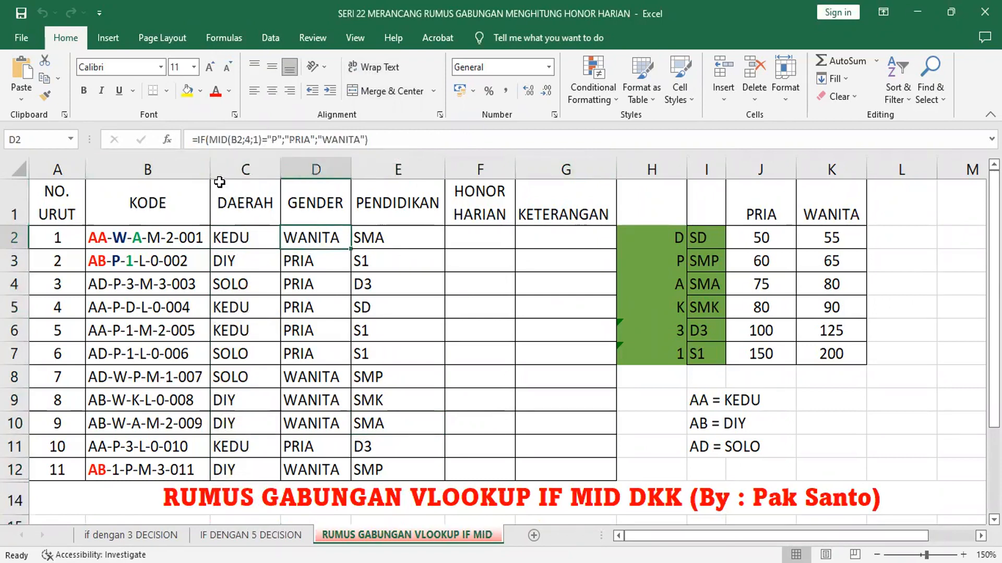
click(367, 236)
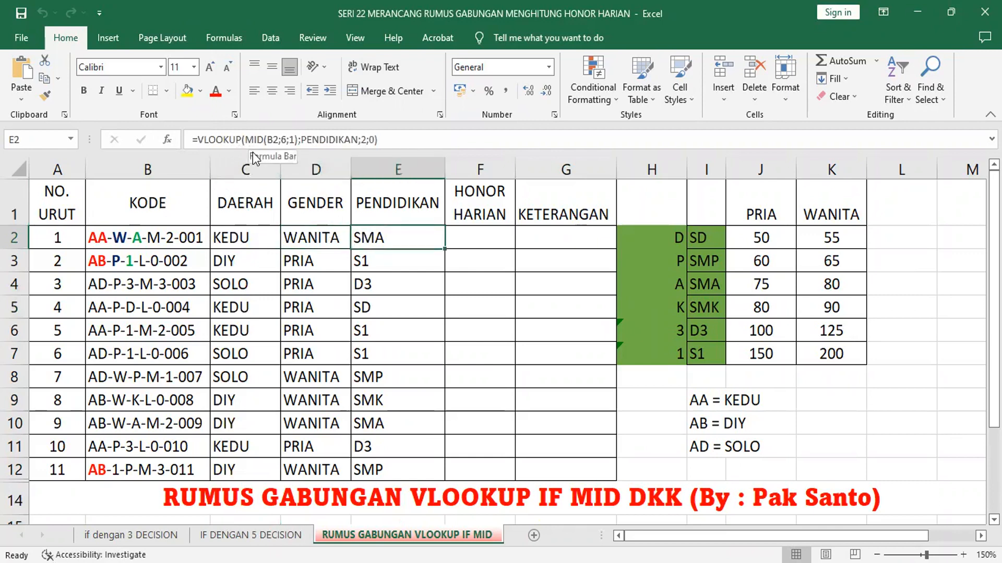
click(486, 235)
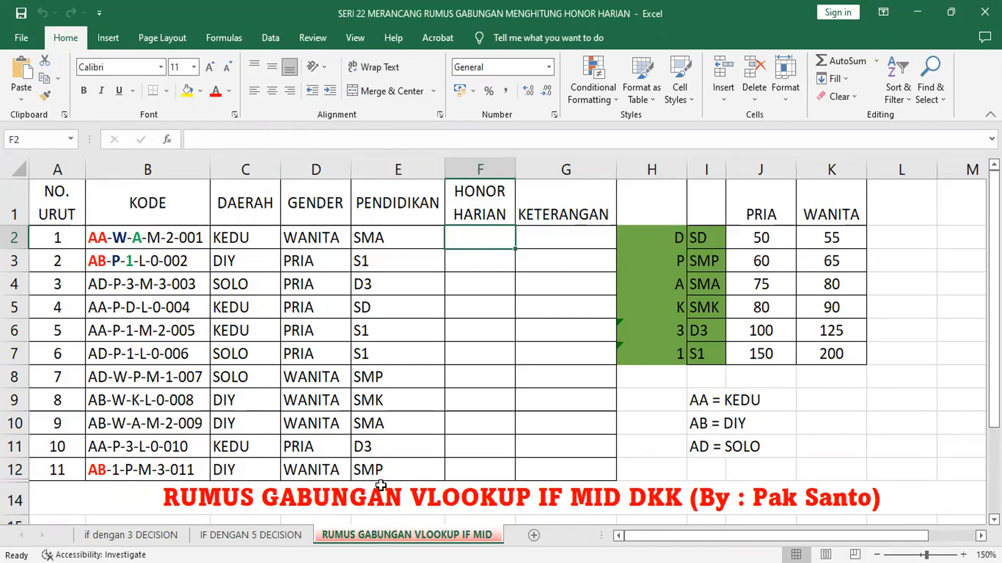
Step: In the title in A14, replace the bracketed author credit with "- HONOR HARIAN"
click(335, 499)
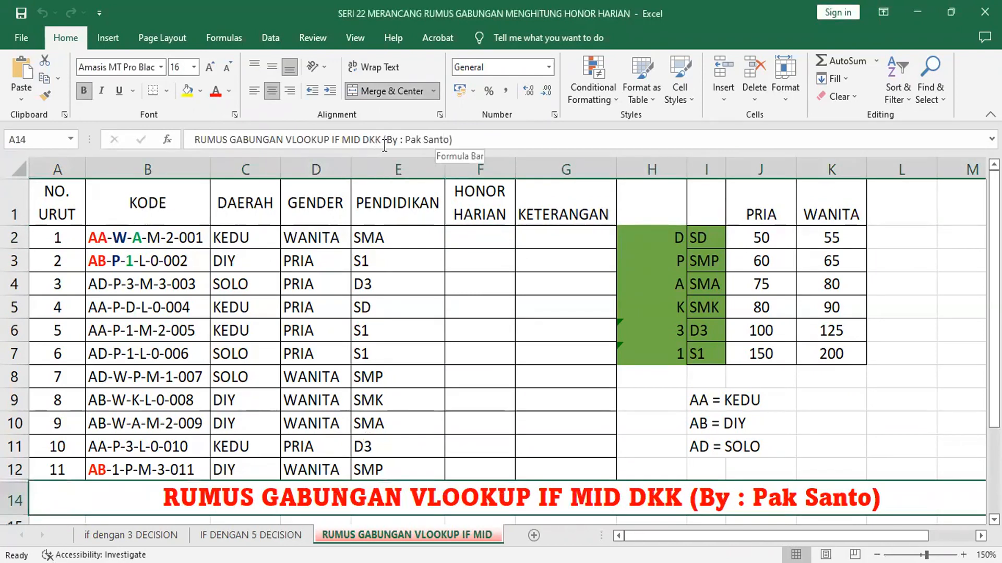
drag(384, 140, 478, 152)
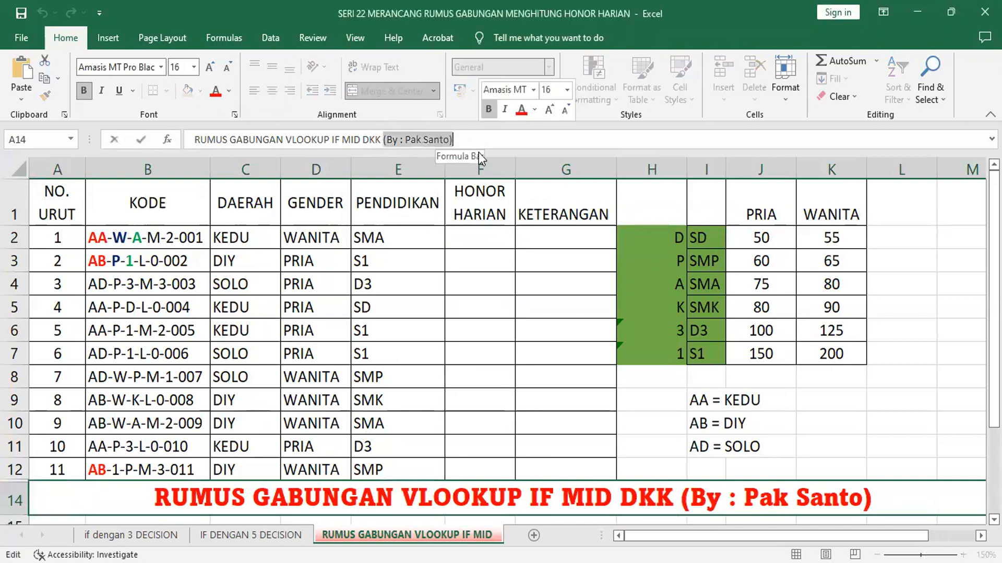
text(- BU)
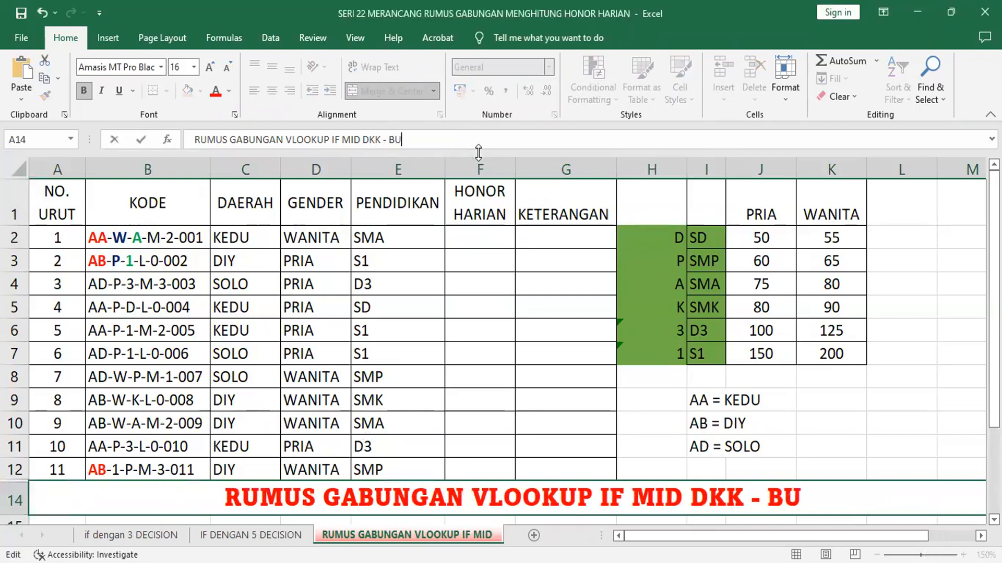
key(BackSpace)
key(BackSpace)
text(NO)
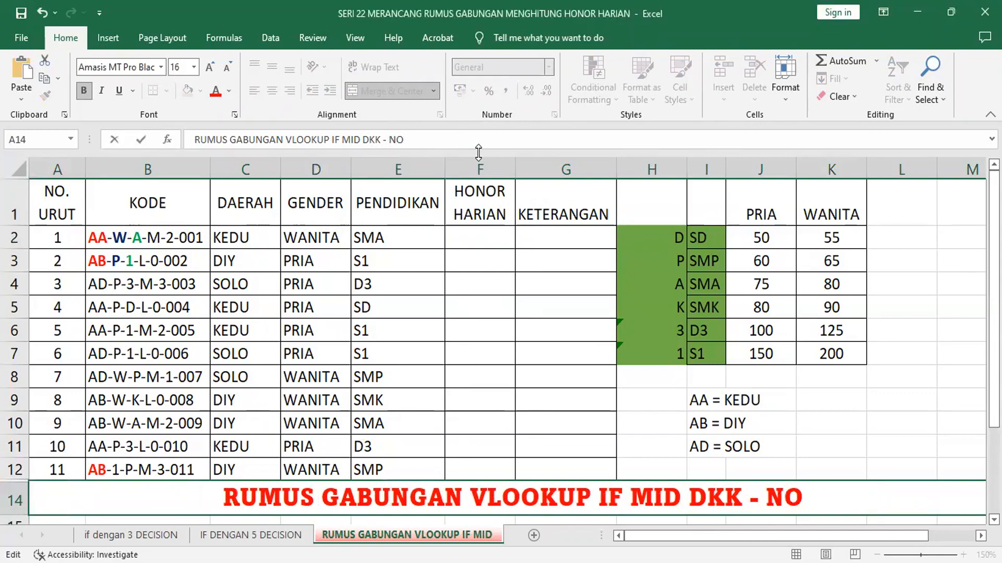
key(BackSpace)
key(BackSpace)
text(HOR)
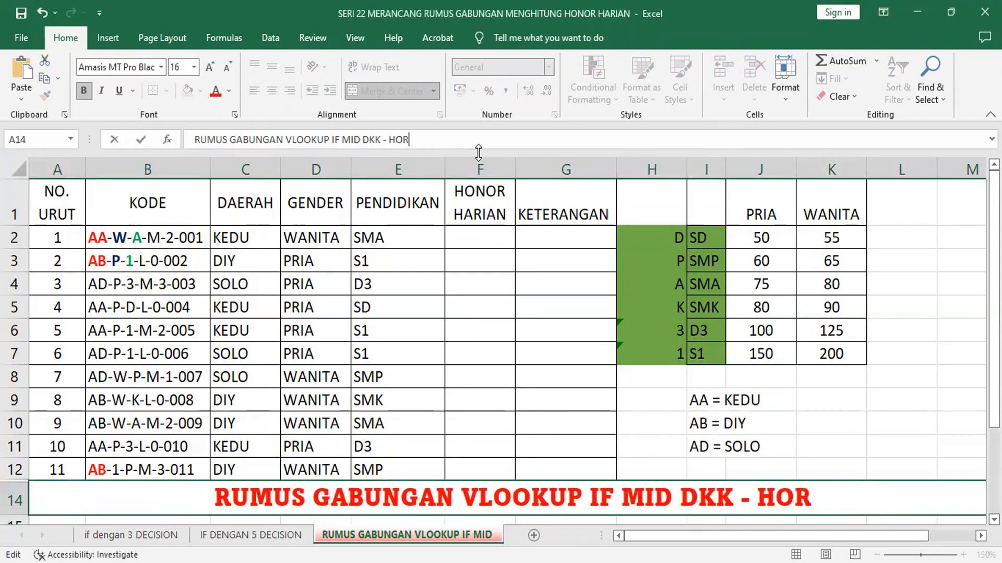
key(BackSpace)
text(N)
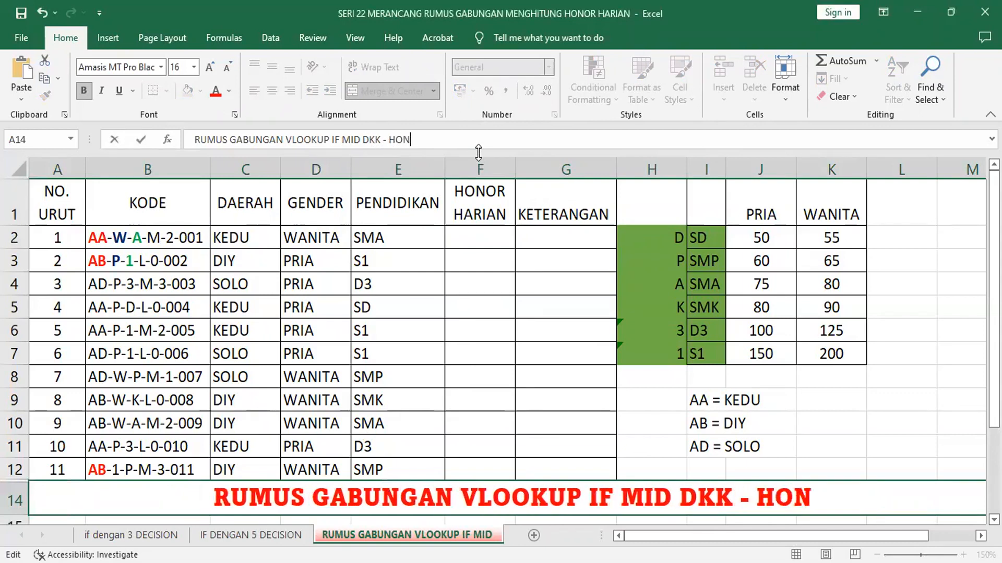
text(OR HARIAN)
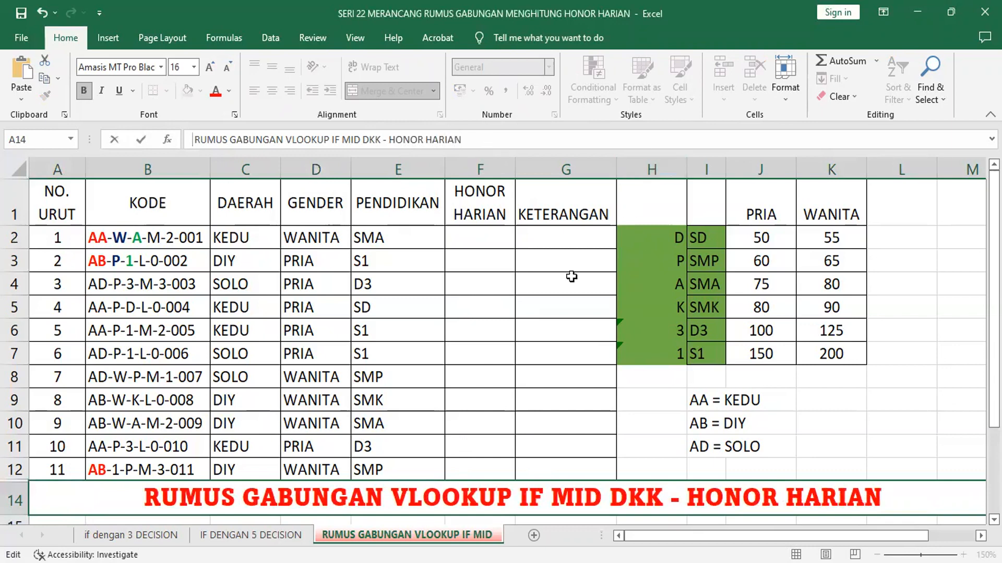
click(484, 238)
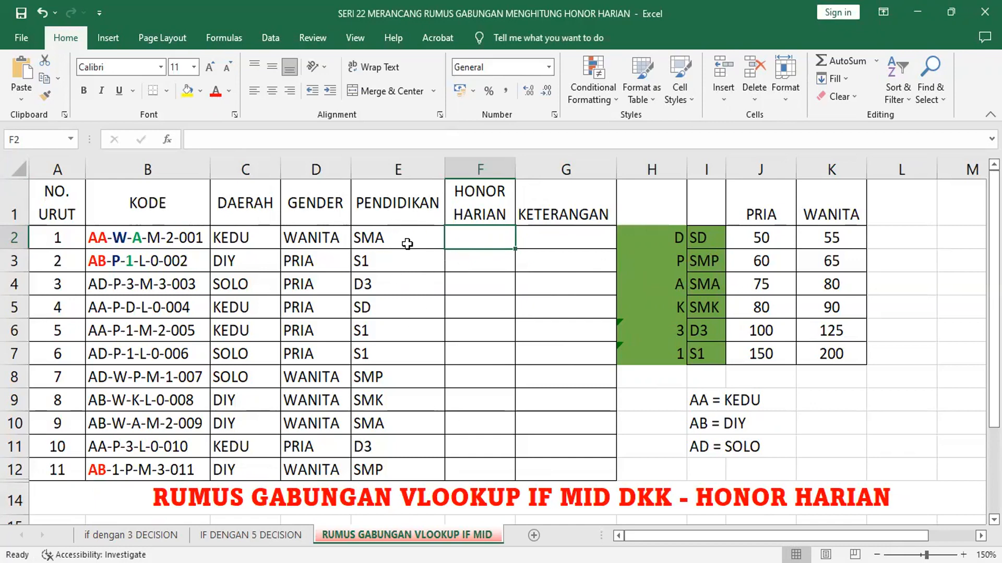
Step: Hide the PENDIDIKAN column and undo the hiding
click(402, 168)
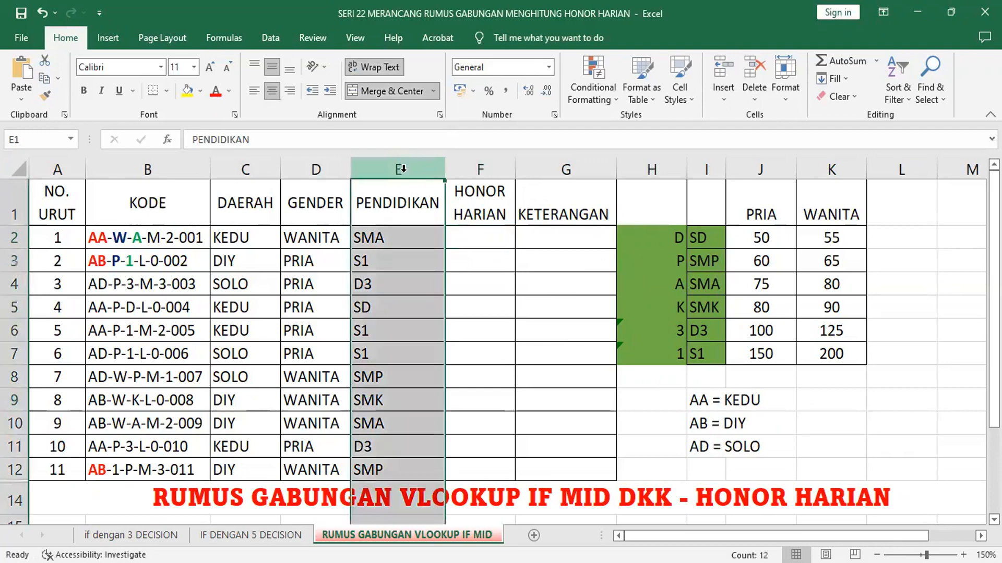
right_click(427, 252)
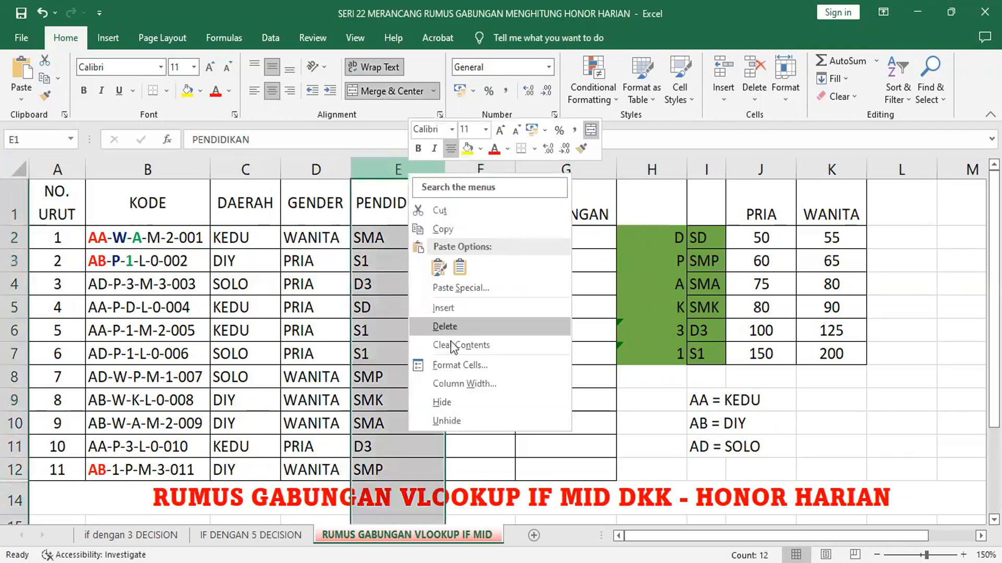
click(458, 404)
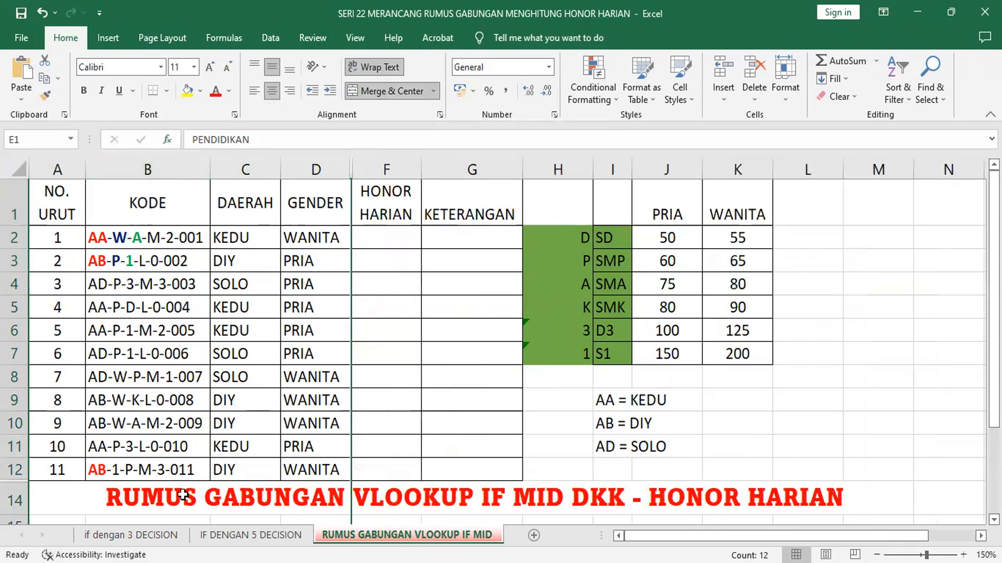
click(149, 497)
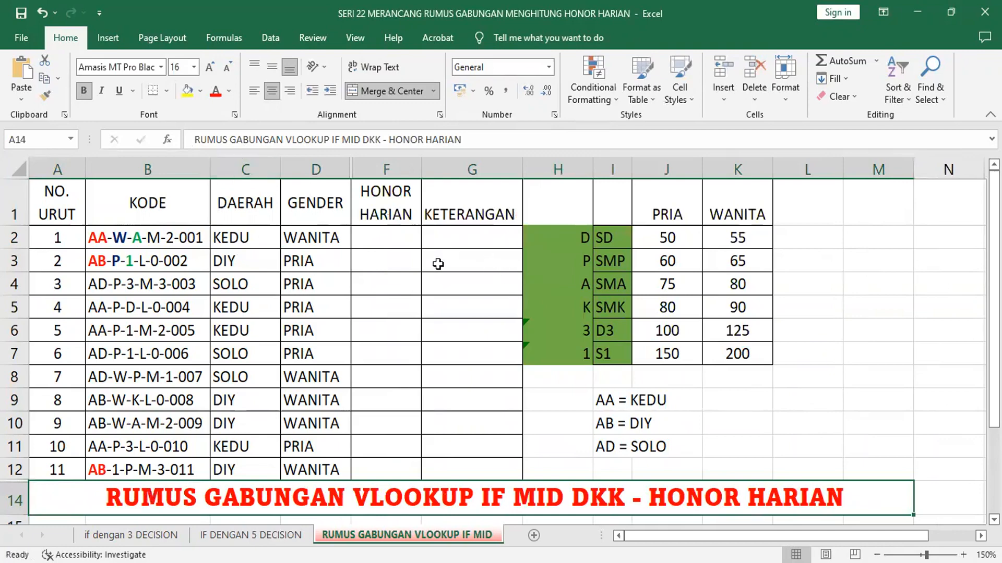
click(41, 10)
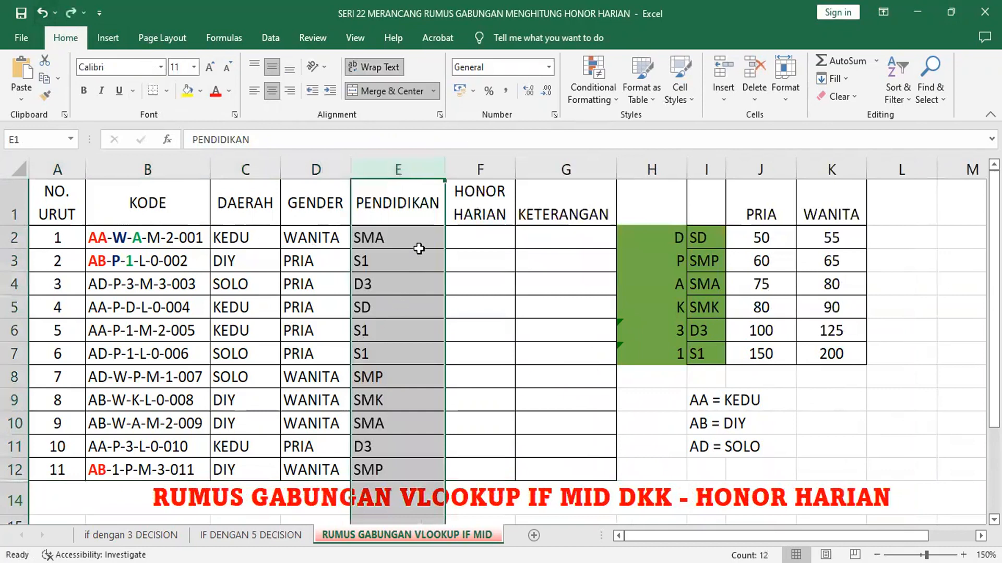
Step: Examine the formula in E2 and the PENDIDIKAN values in E2:E12
click(470, 242)
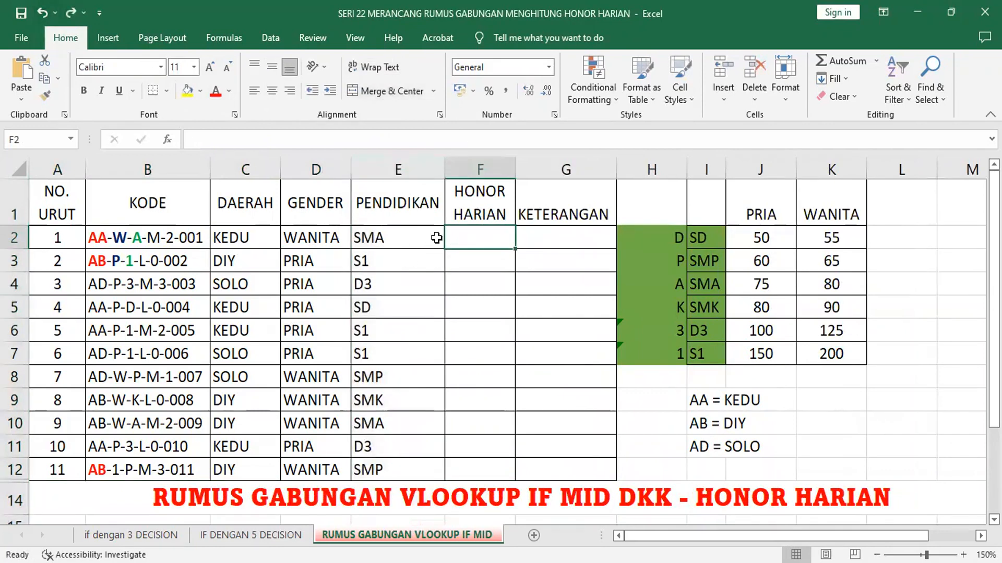
click(393, 238)
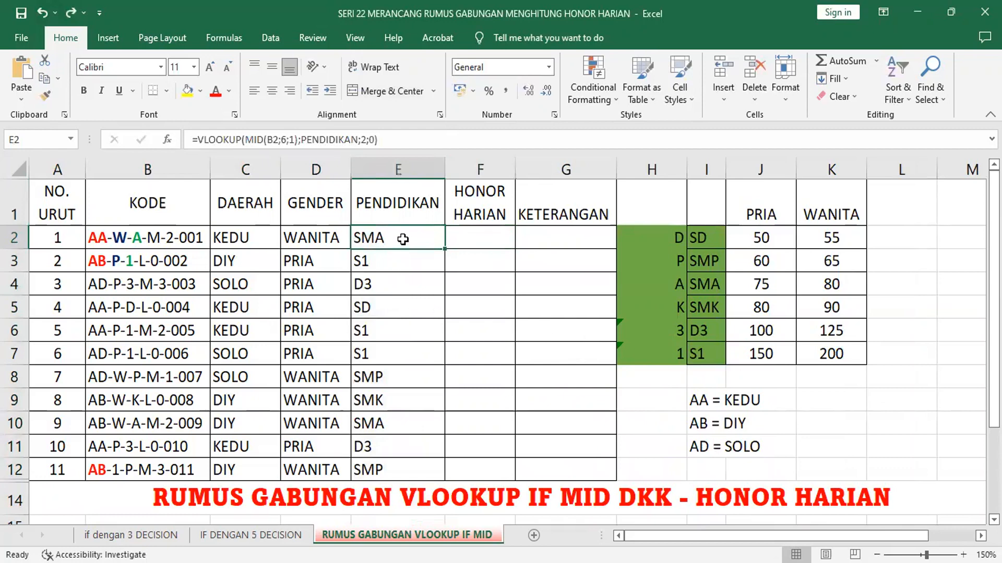
drag(403, 241, 404, 464)
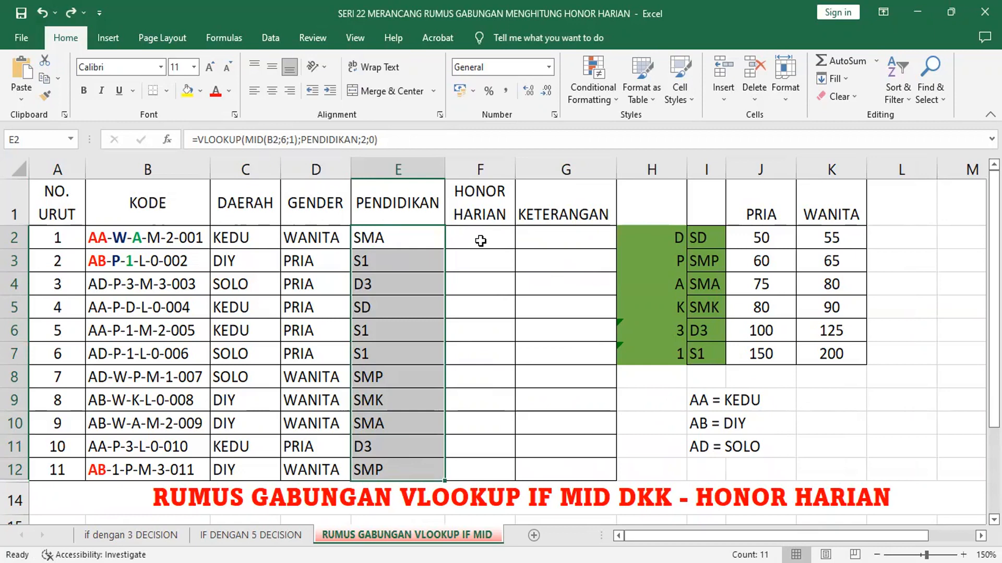
Step: Insert a VLOOKUP function in F2 with E2 as the lookup value and the named range HONOR as the table array
click(480, 240)
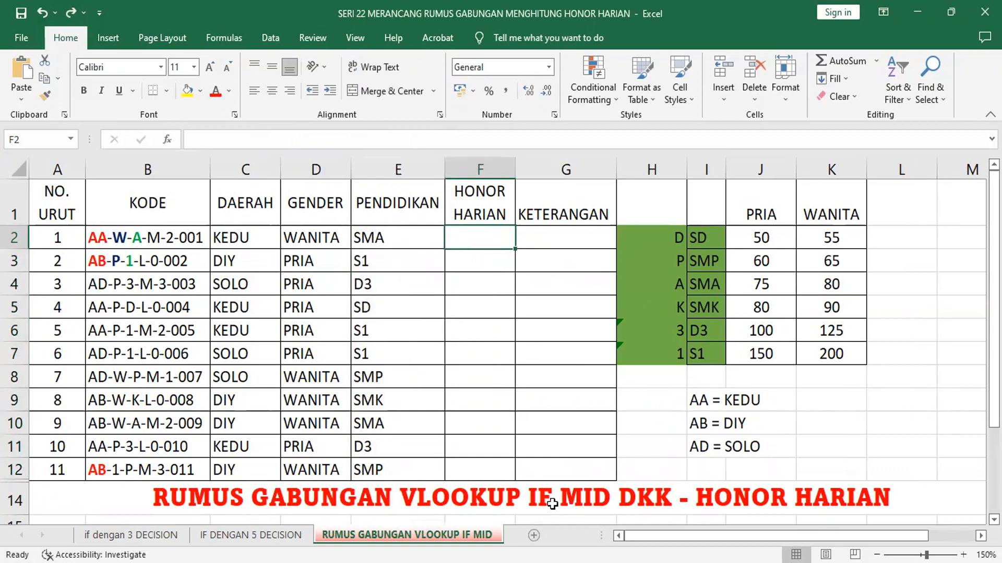
click(168, 139)
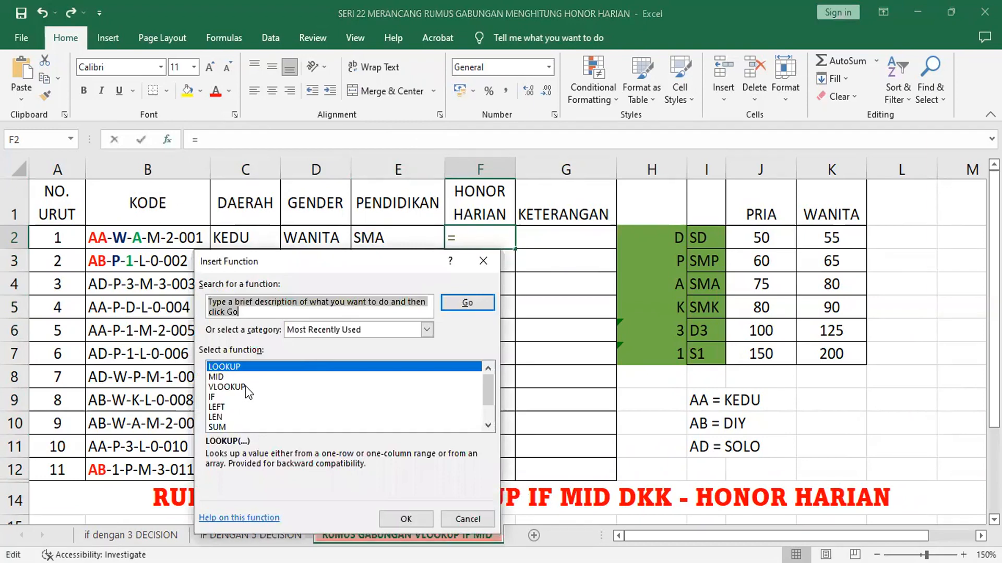
click(245, 386)
click(423, 521)
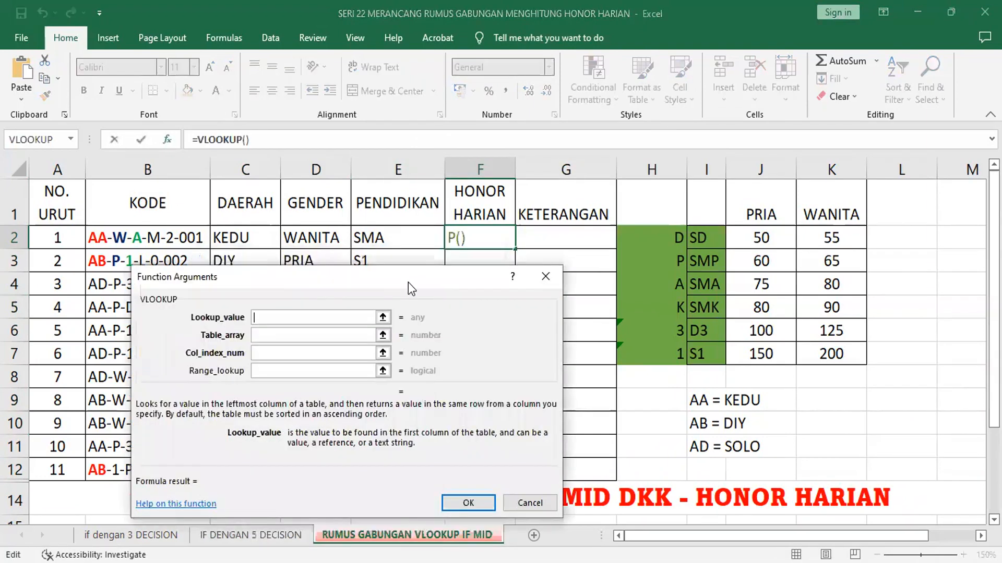
drag(407, 282, 403, 320)
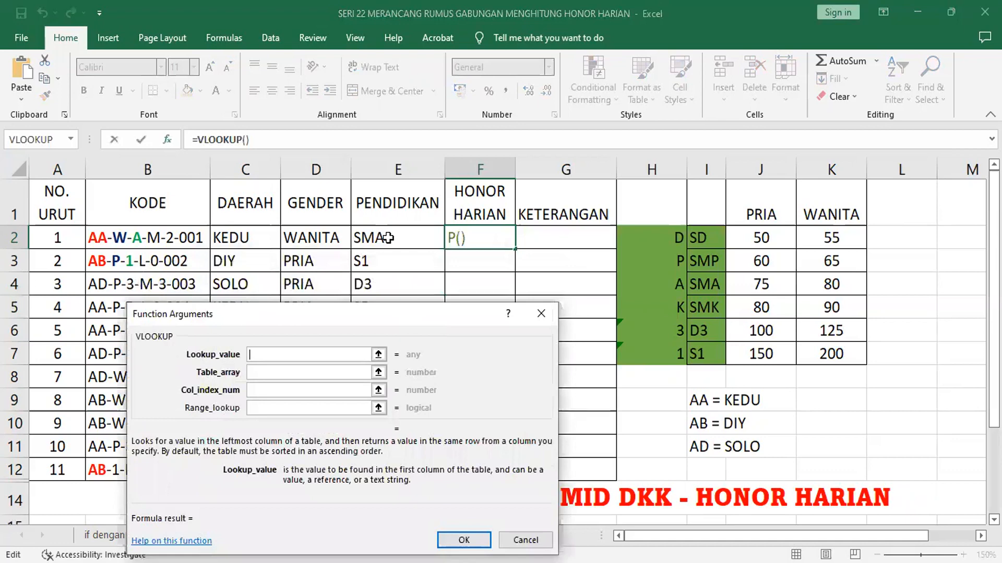
click(387, 238)
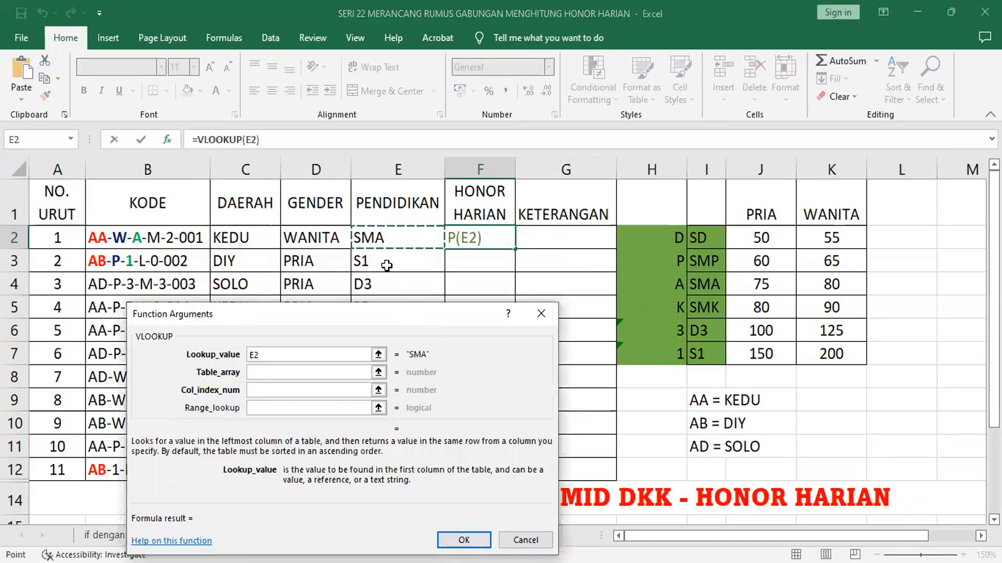
click(283, 374)
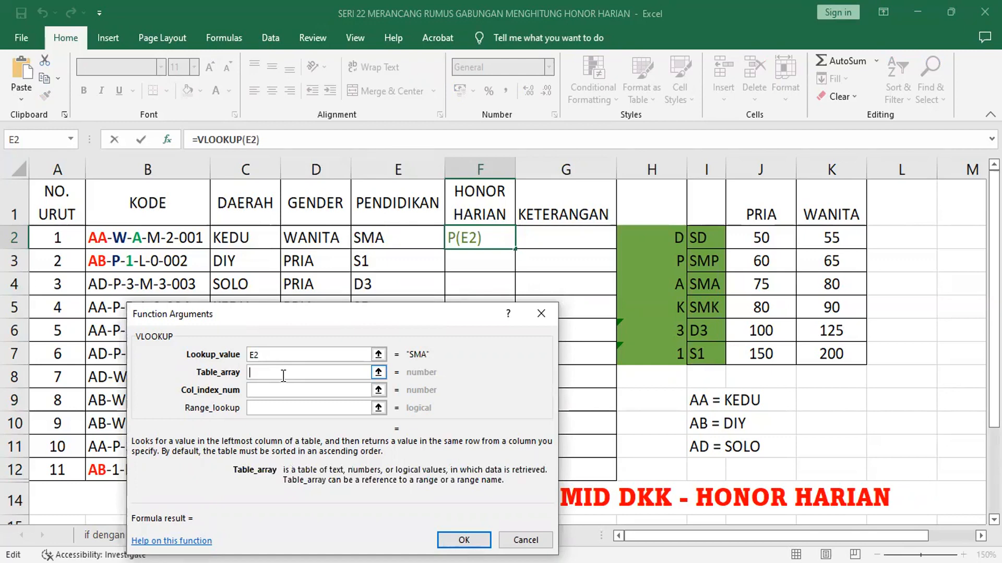
text(HONOR)
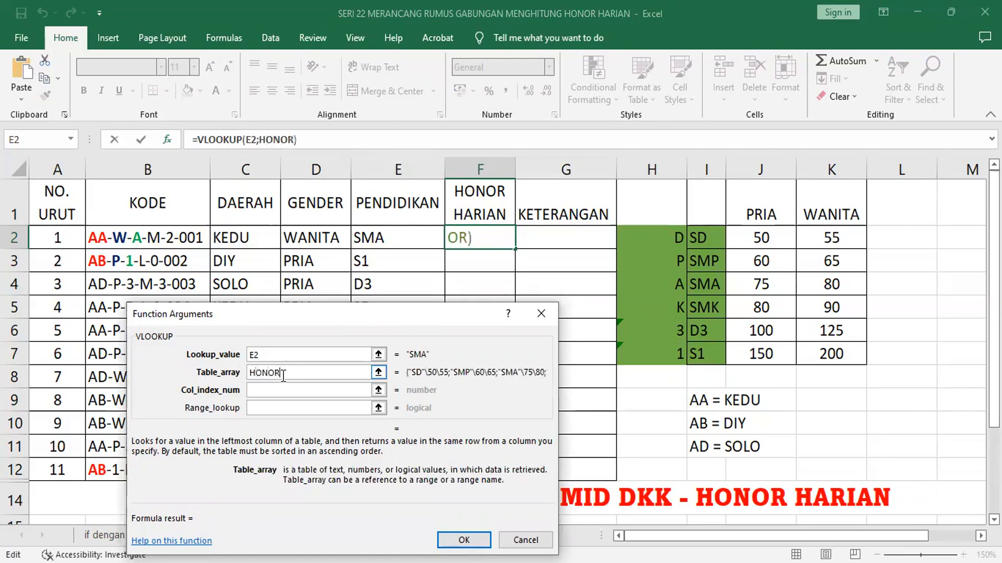
Step: Nest an IF function as the column index argument of the VLOOKUP
click(263, 390)
click(261, 391)
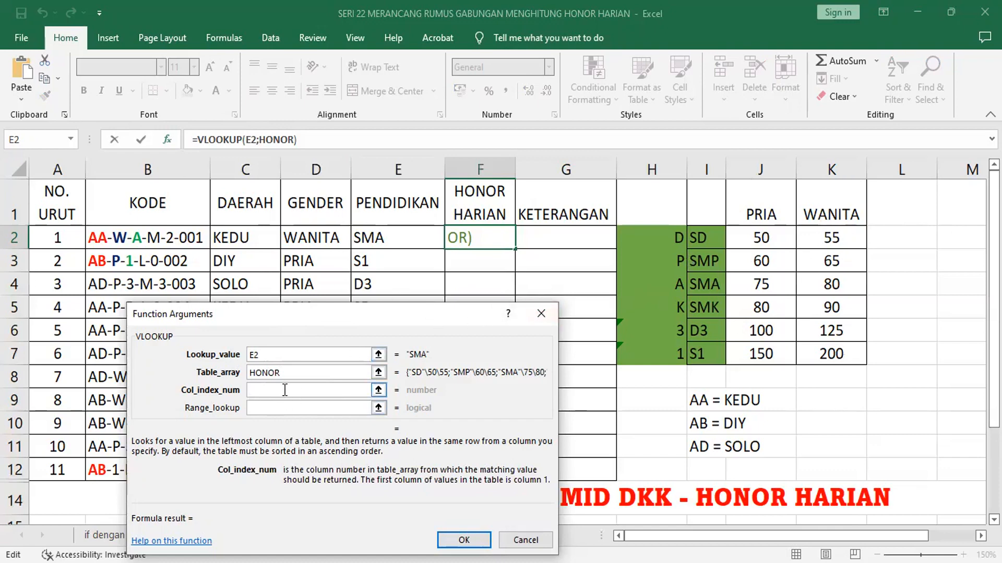
click(71, 139)
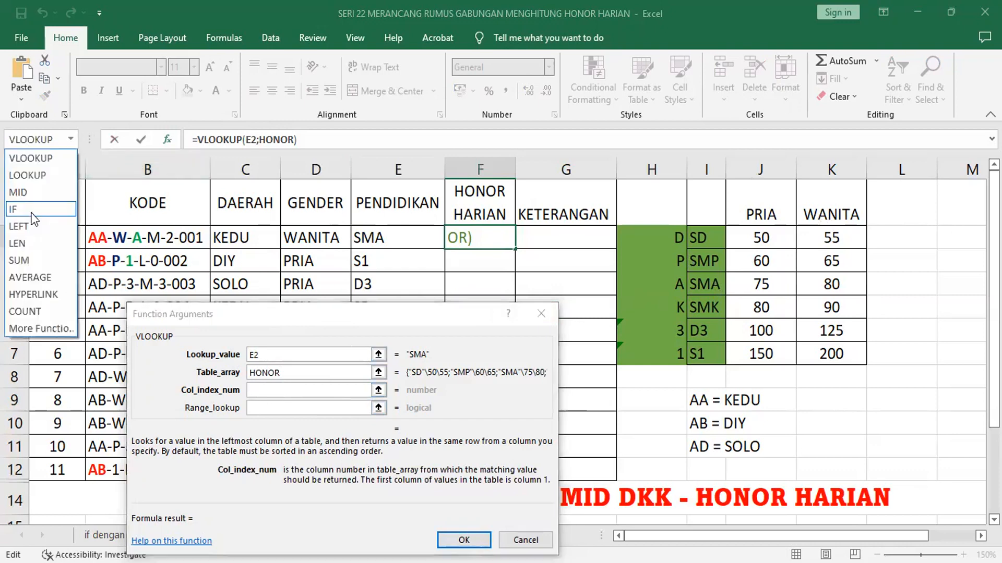
click(33, 209)
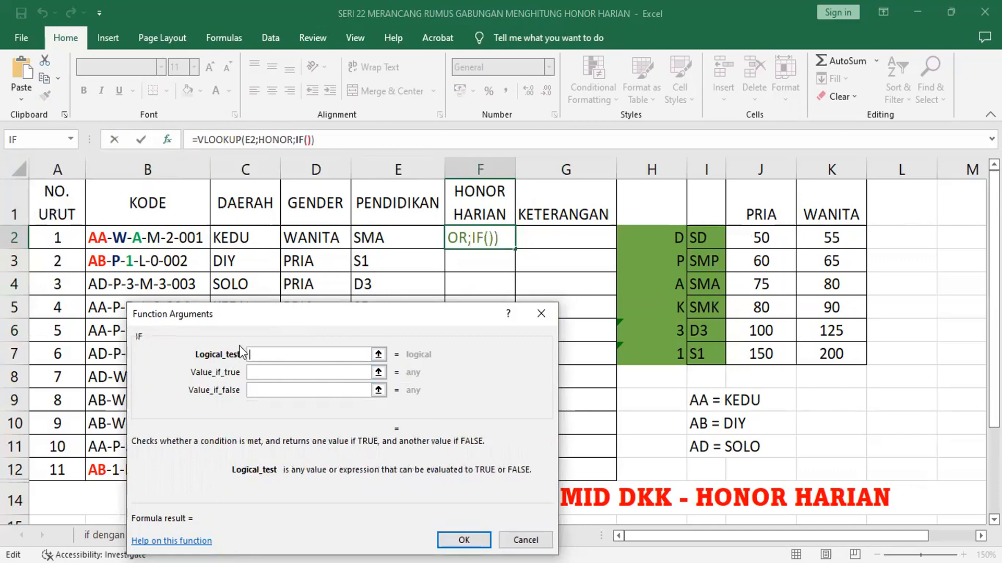
Step: Nest a MID function in the IF's logical test, with B2 as text, start number 4 and 1 character
click(71, 138)
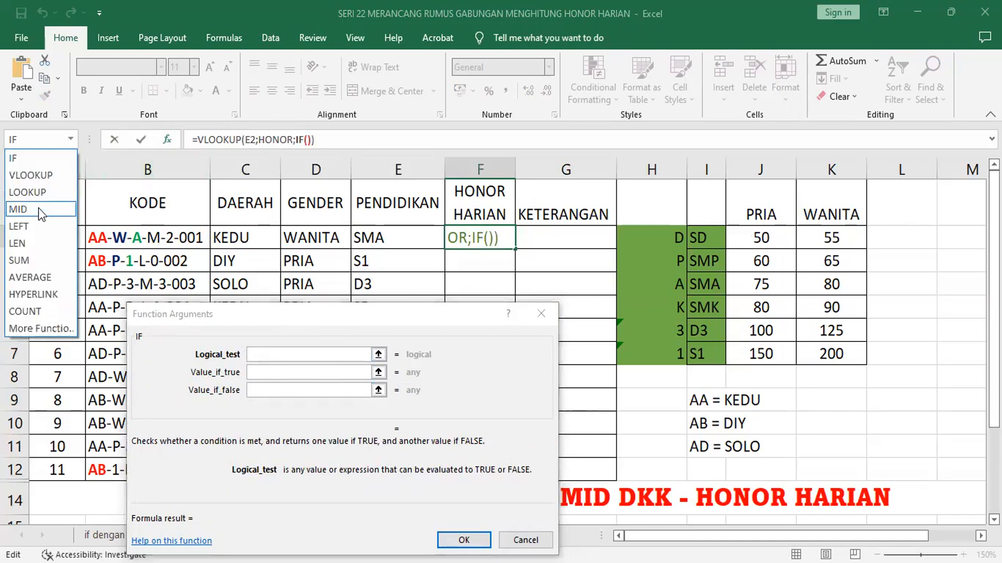
click(41, 209)
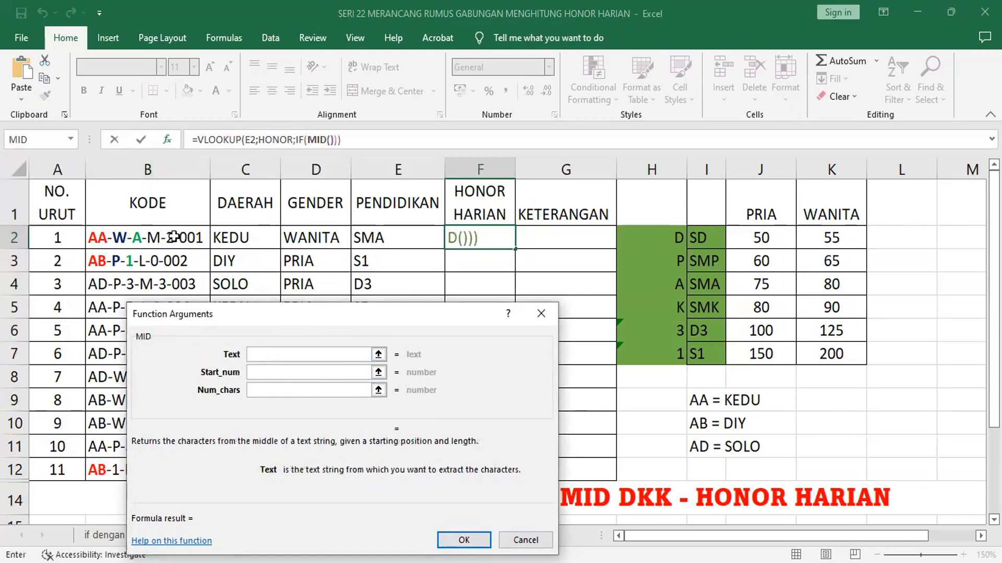
click(174, 238)
click(270, 372)
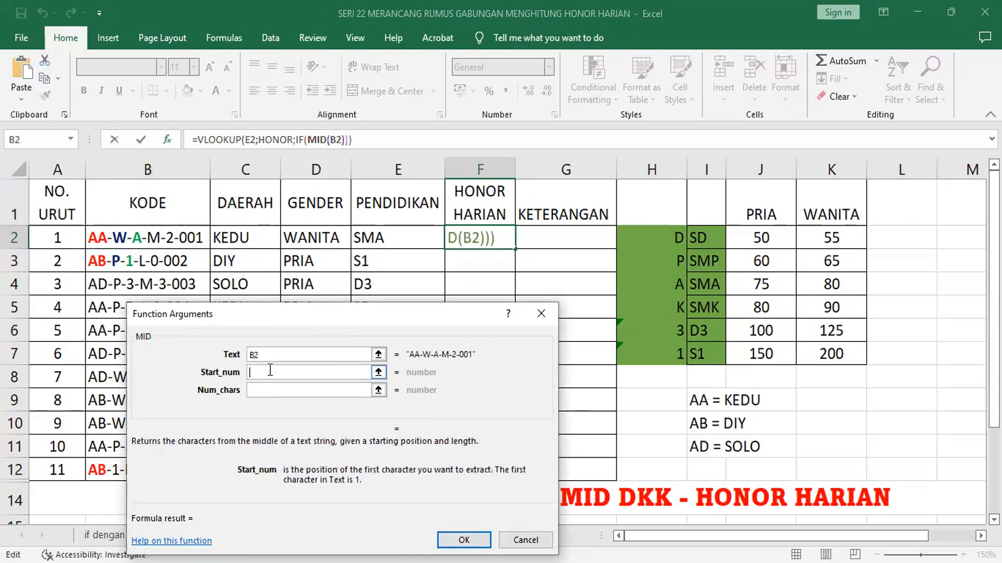
text(4)
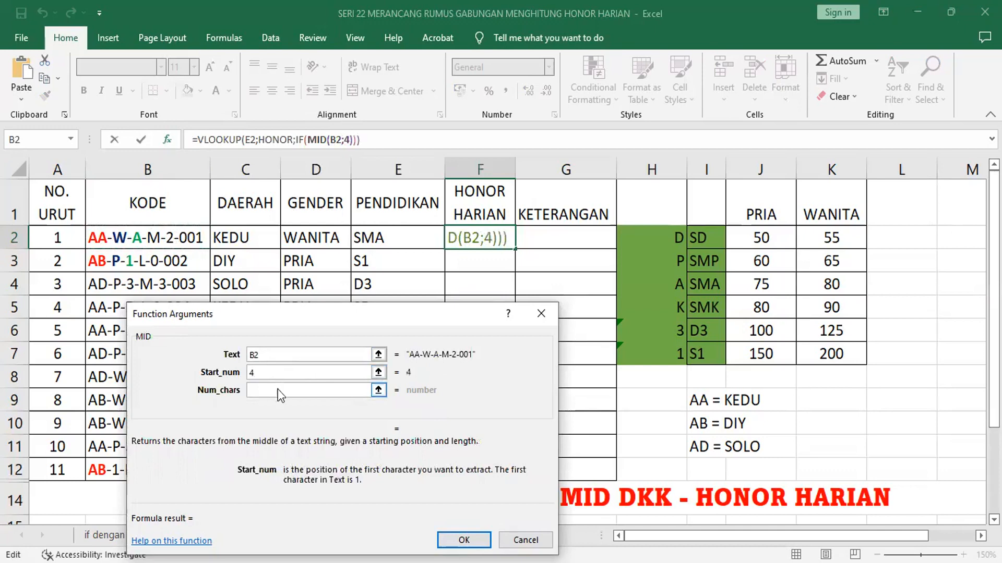
click(278, 390)
text(1)
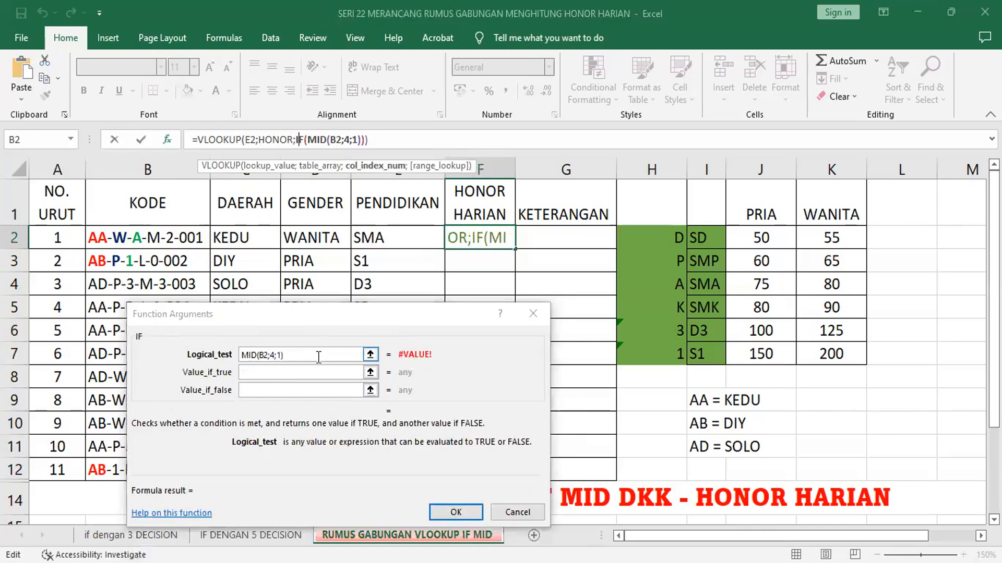
Step: Complete the IF arguments by comparing the MID expression with "P", returning 2 if true and 3 if false
text(=")
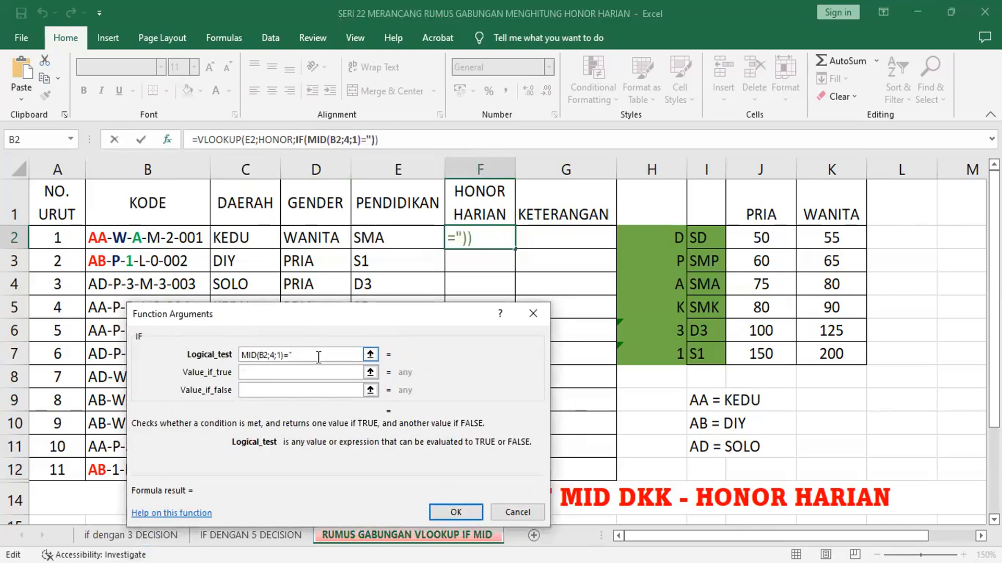
text(P")
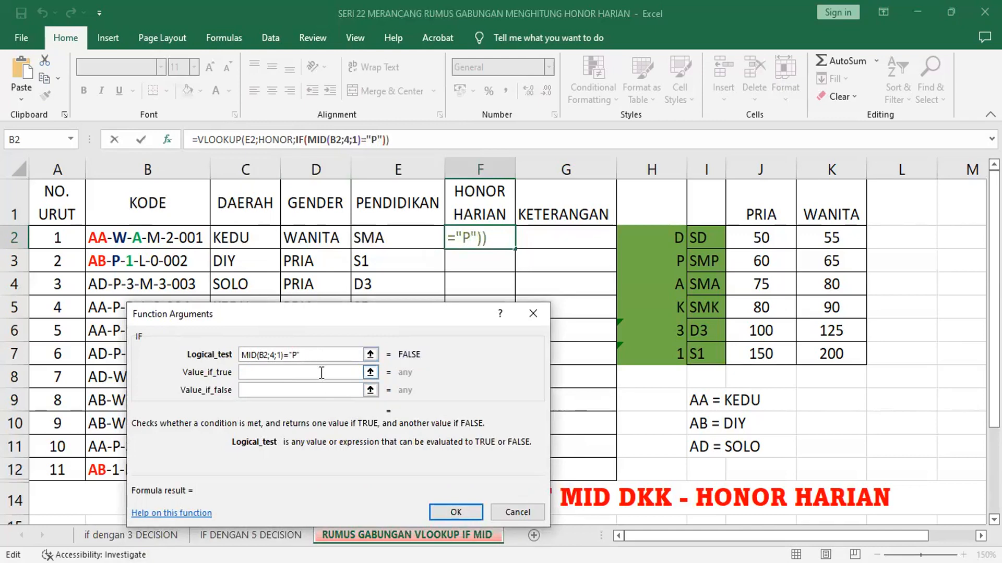
click(321, 372)
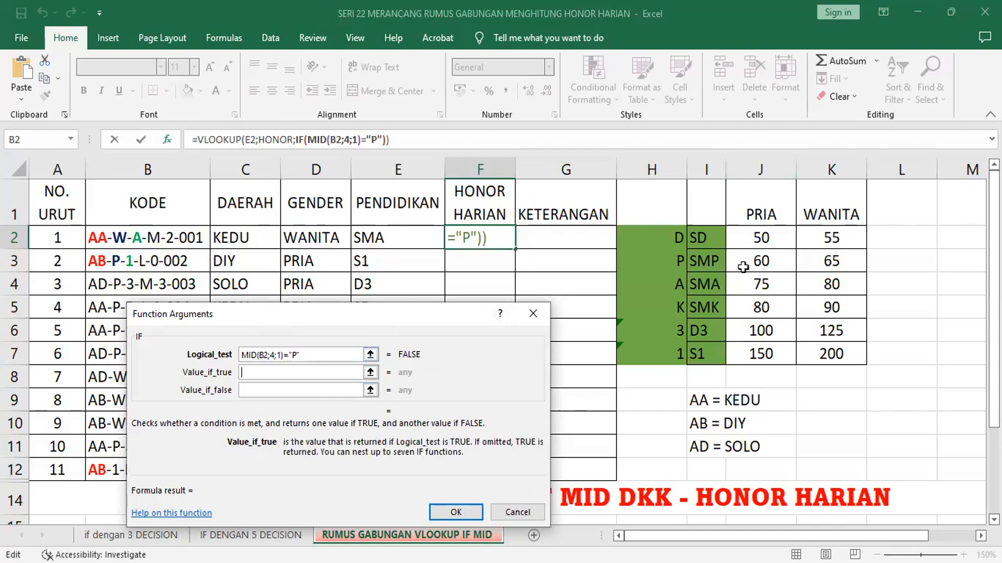
text(2)
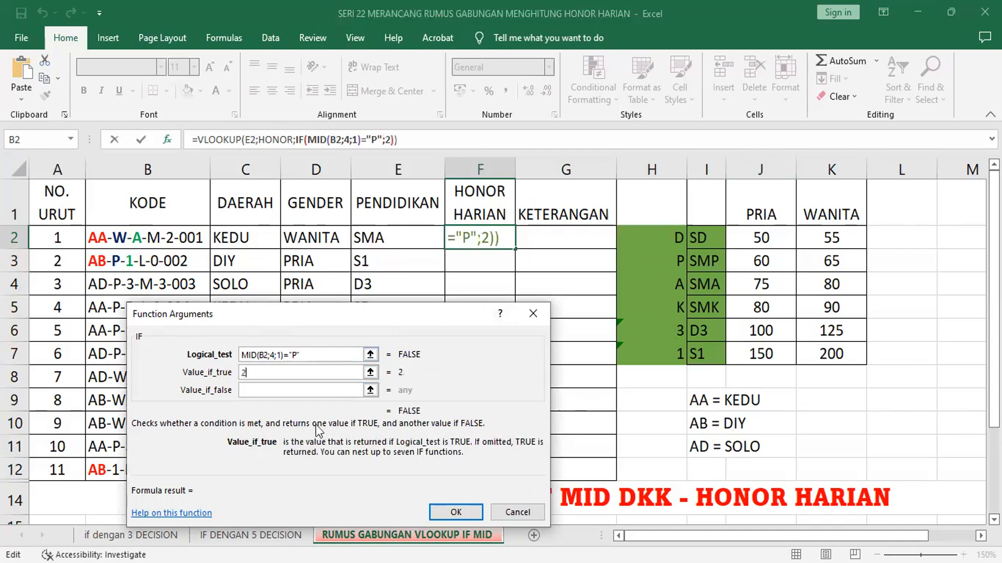
click(320, 391)
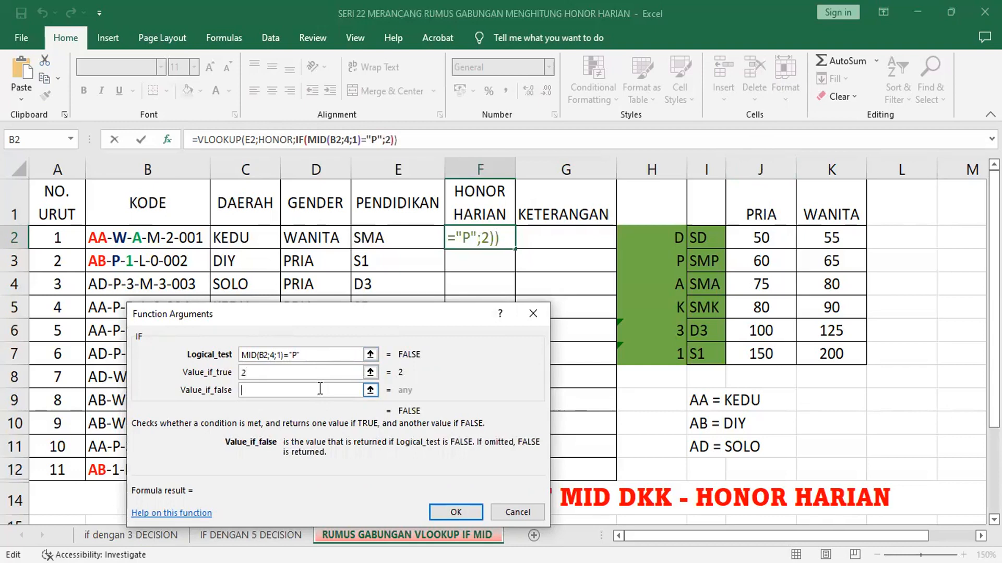
text(3)
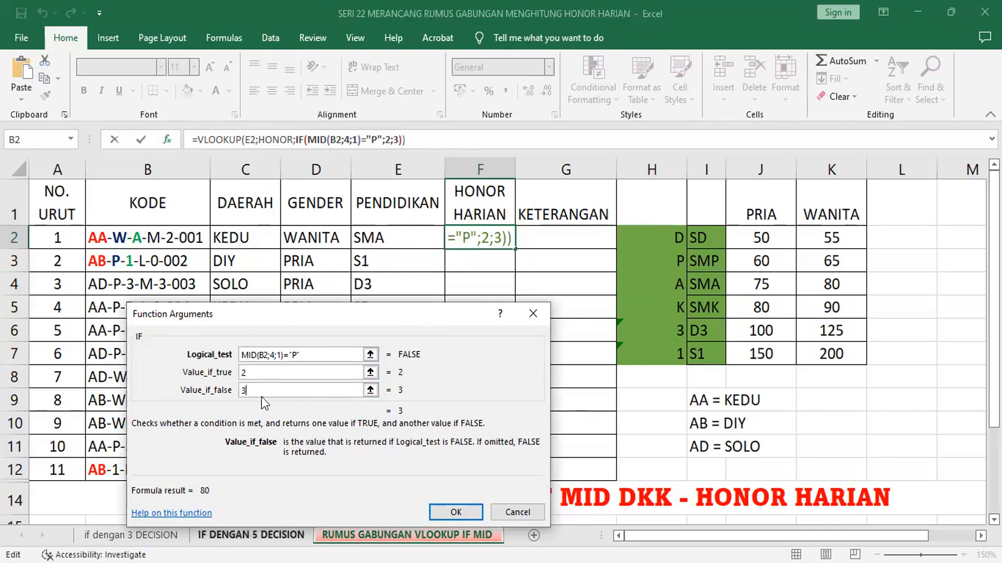
drag(303, 319, 292, 289)
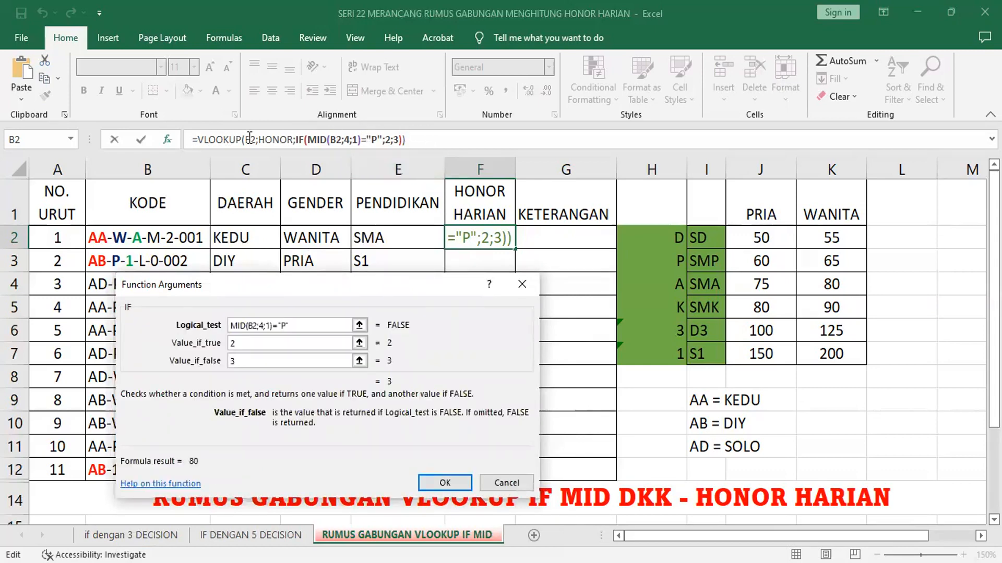
Step: Multiply the VLOOKUP formula in F2 by 1000 and fill it down to F12
click(430, 139)
text(*1)
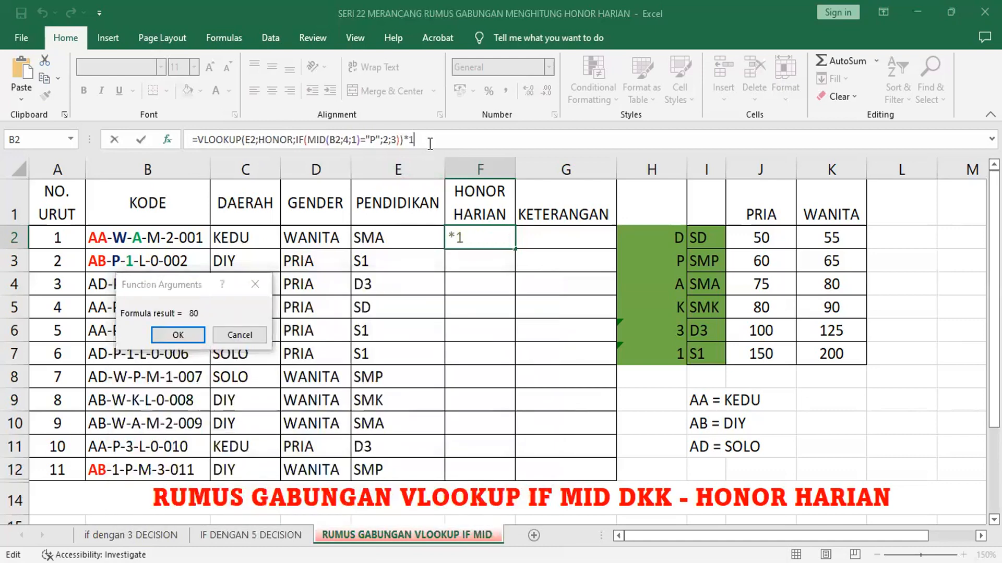
text(000)
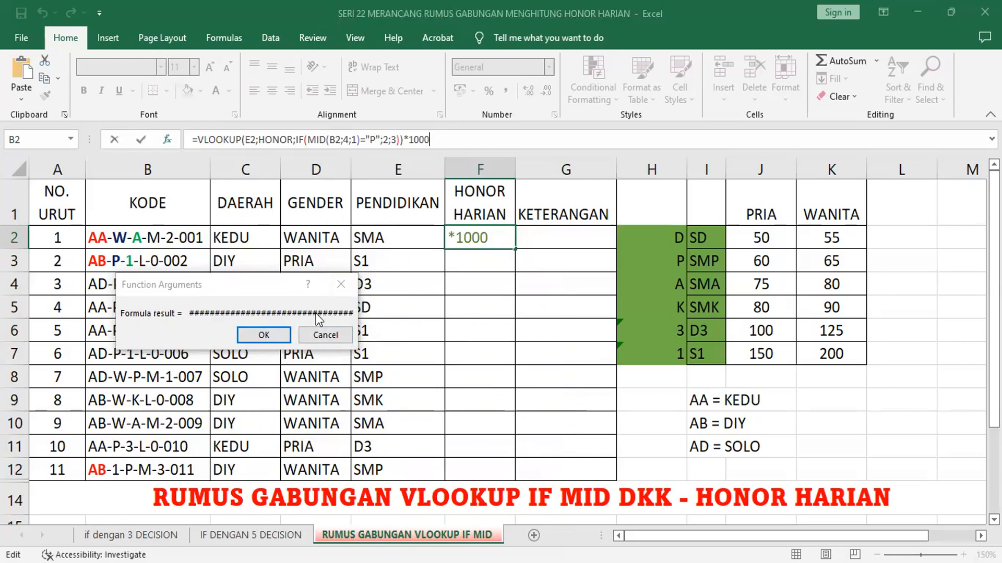
click(262, 337)
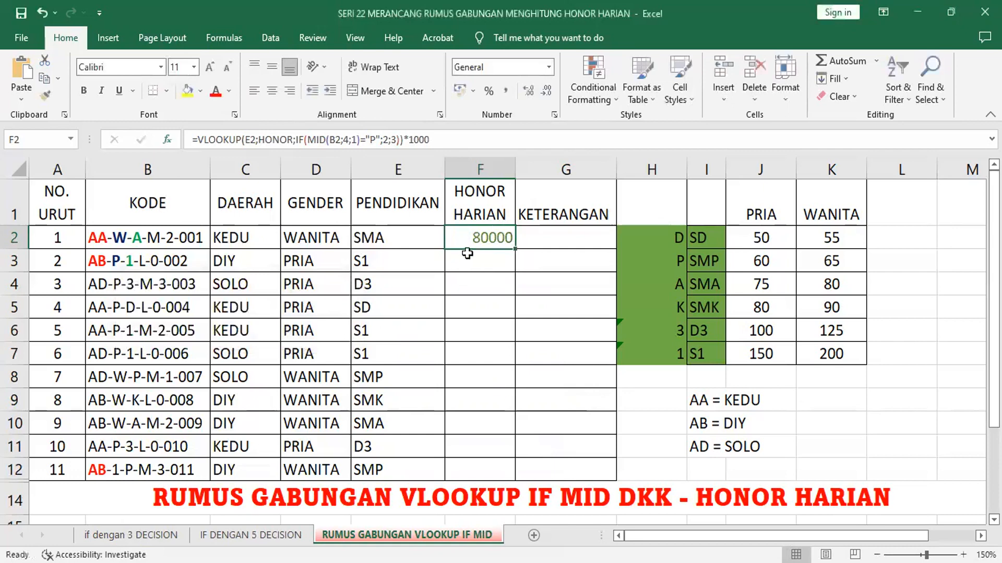
double_click(514, 249)
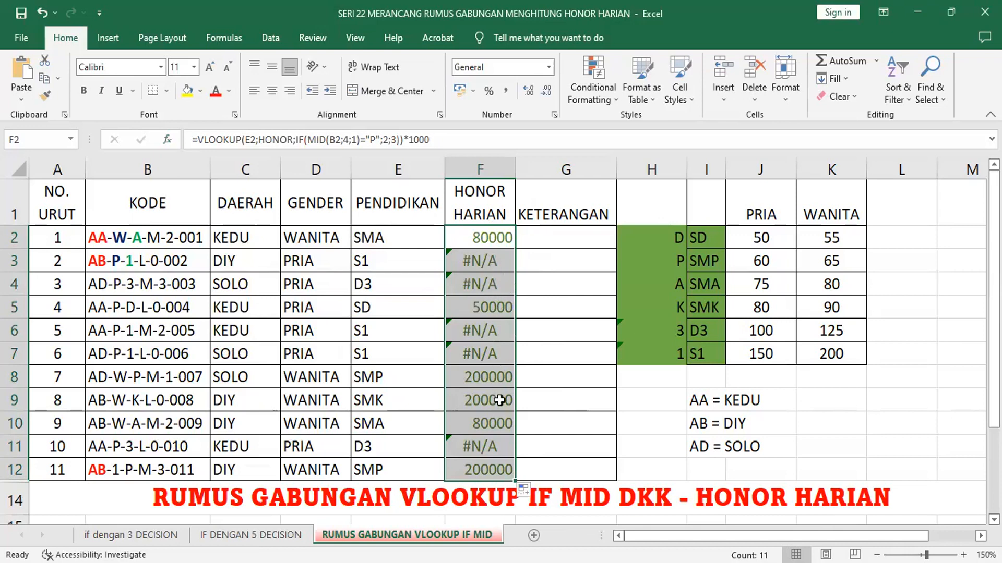
Step: Examine the HONOR HARIAN formulas in F4 and F3 and the PENDIDIKAN formula in E3
click(499, 281)
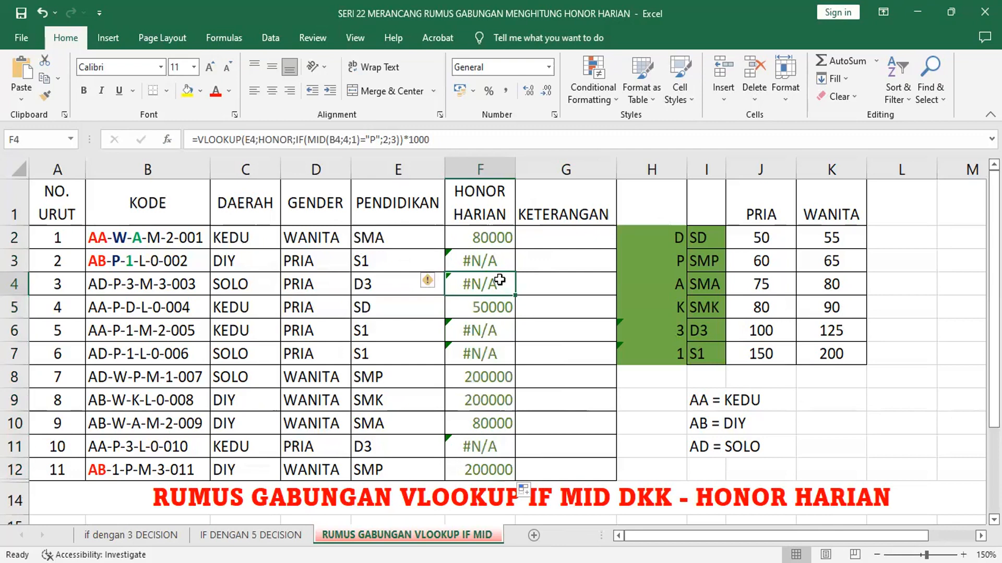
click(486, 263)
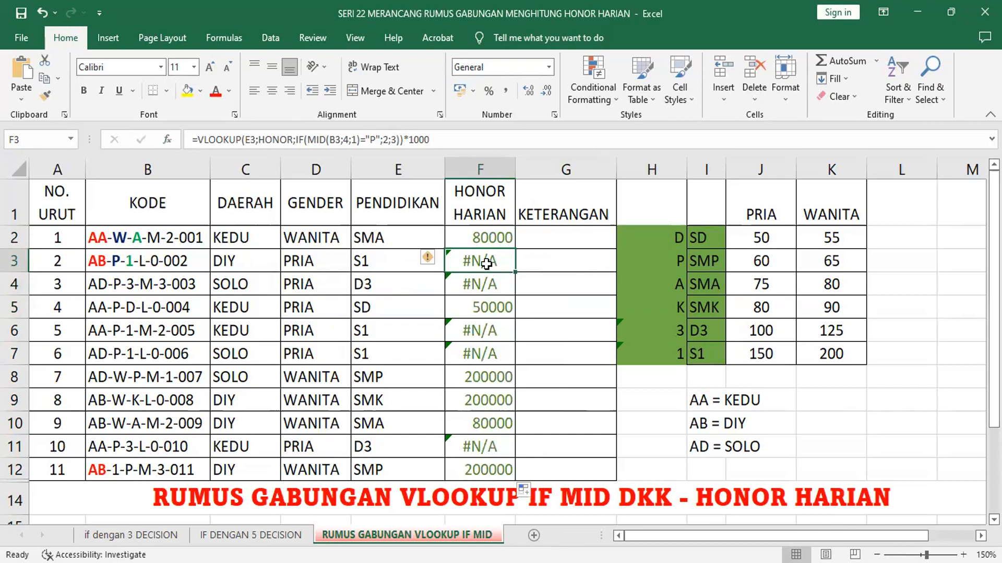
click(391, 261)
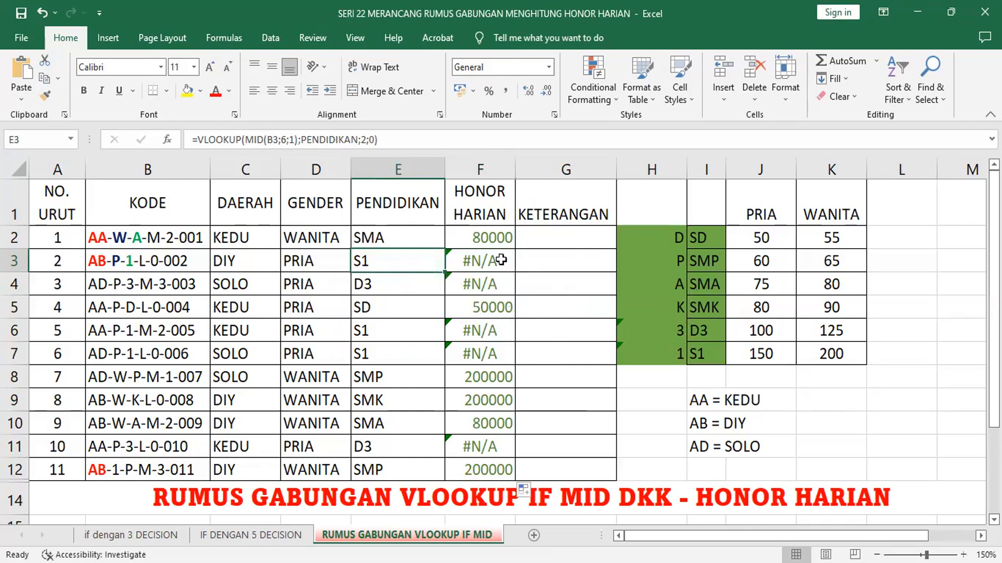
Step: Insert an empty column before the KETERANGAN column
click(553, 167)
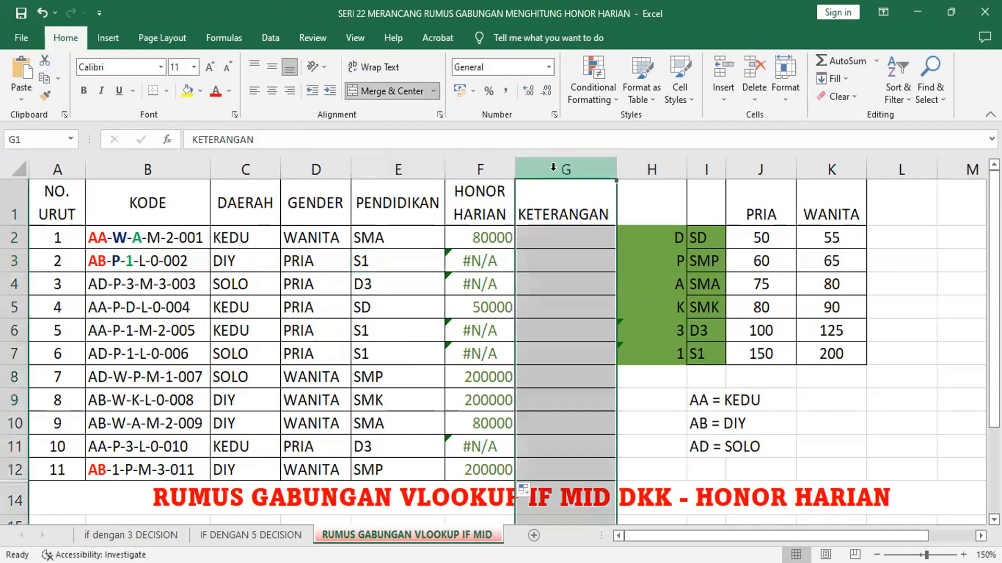
right_click(554, 168)
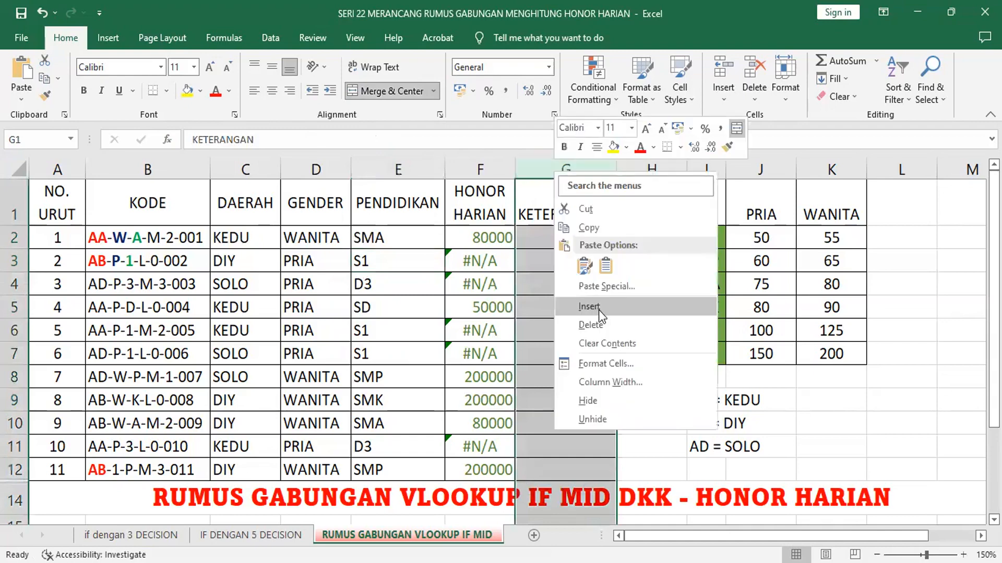
click(599, 310)
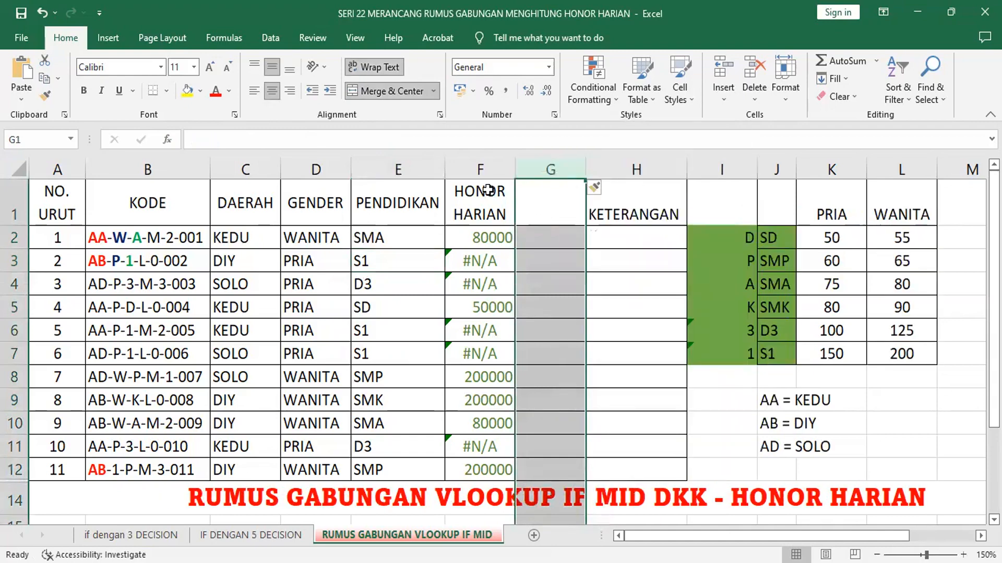
Step: Fill F1:F12 with light gold and G1:G12 with Blue, Accent 5, Lighter 60%
drag(487, 190, 481, 471)
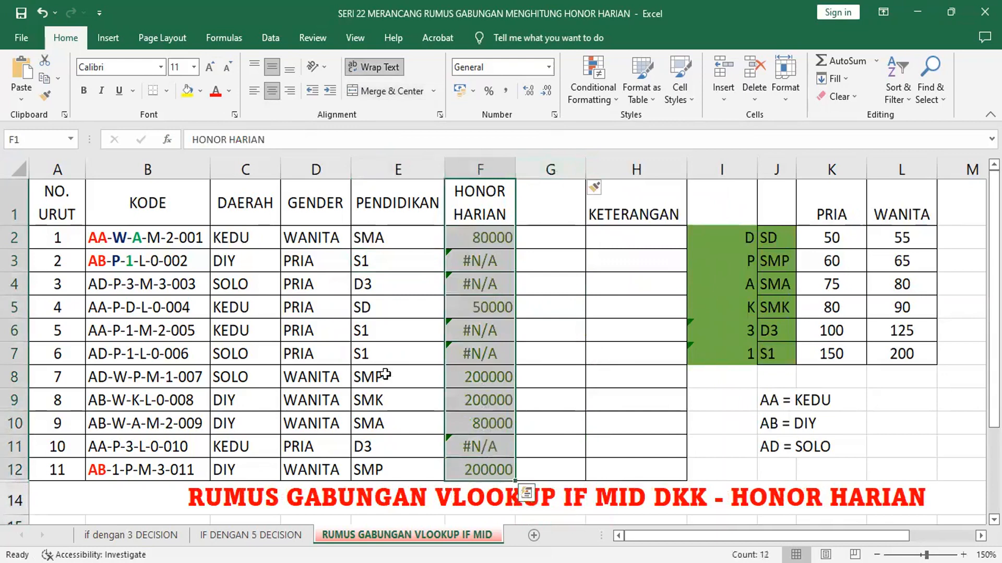
click(202, 92)
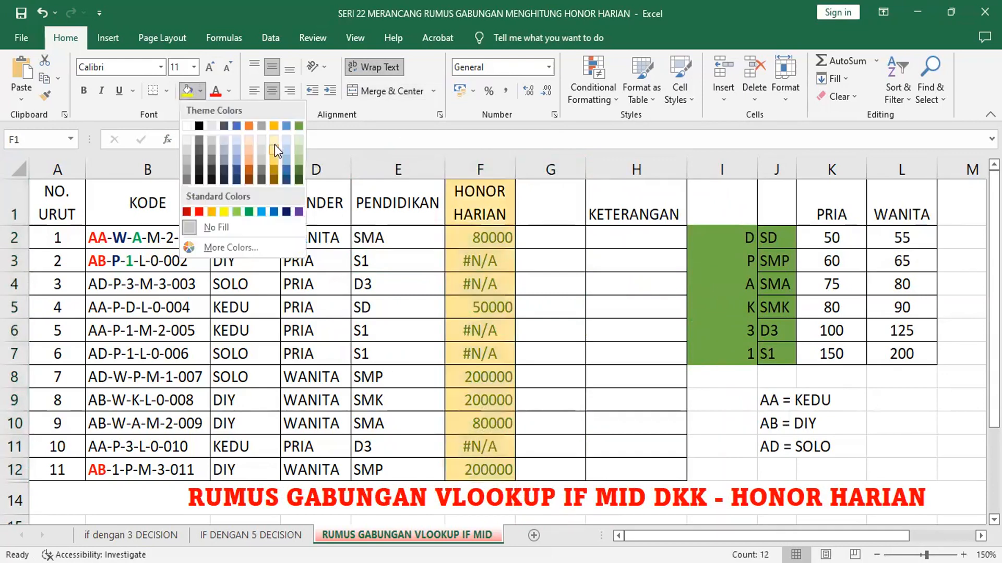
click(275, 150)
drag(542, 183, 542, 470)
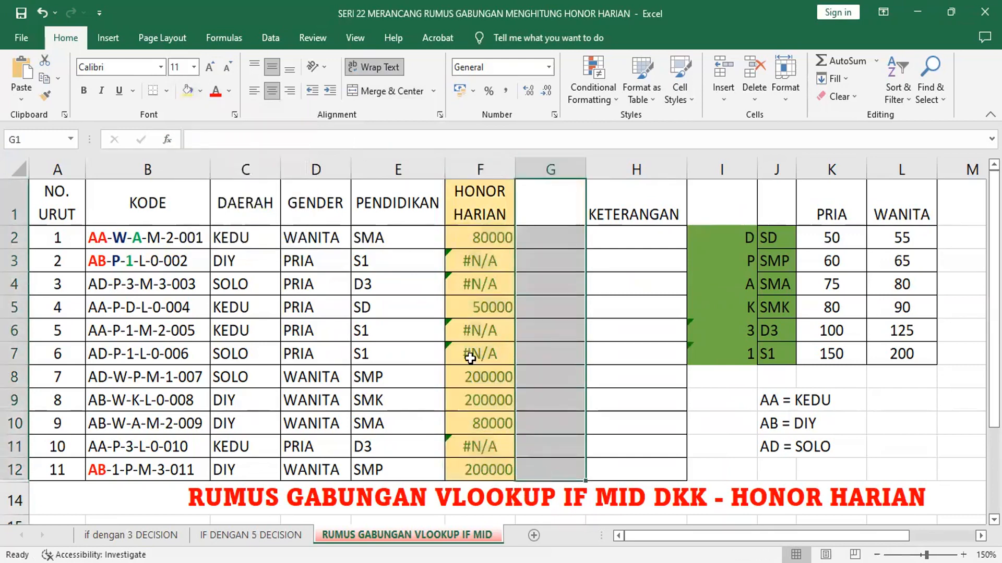
click(201, 92)
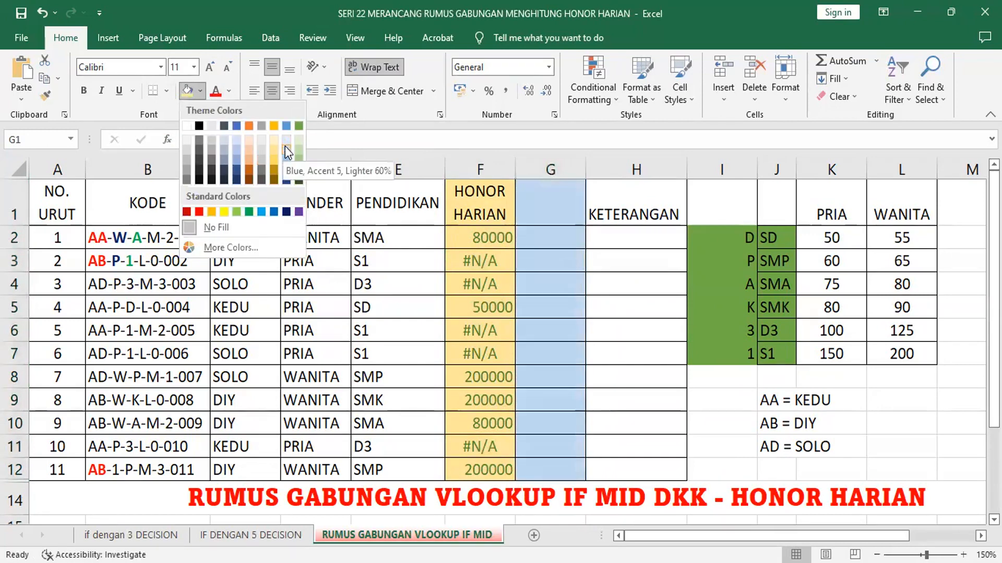
click(285, 146)
click(543, 243)
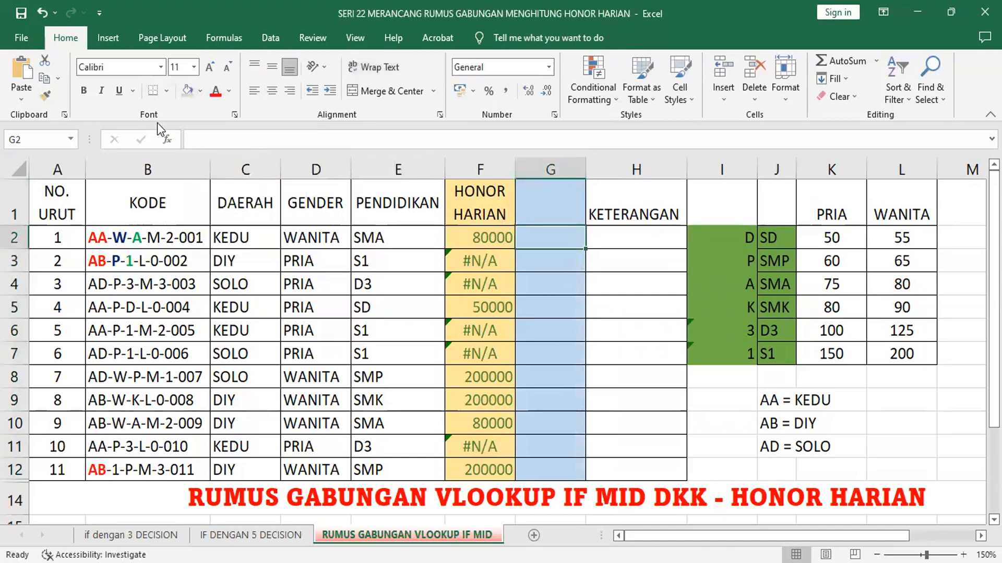
click(167, 137)
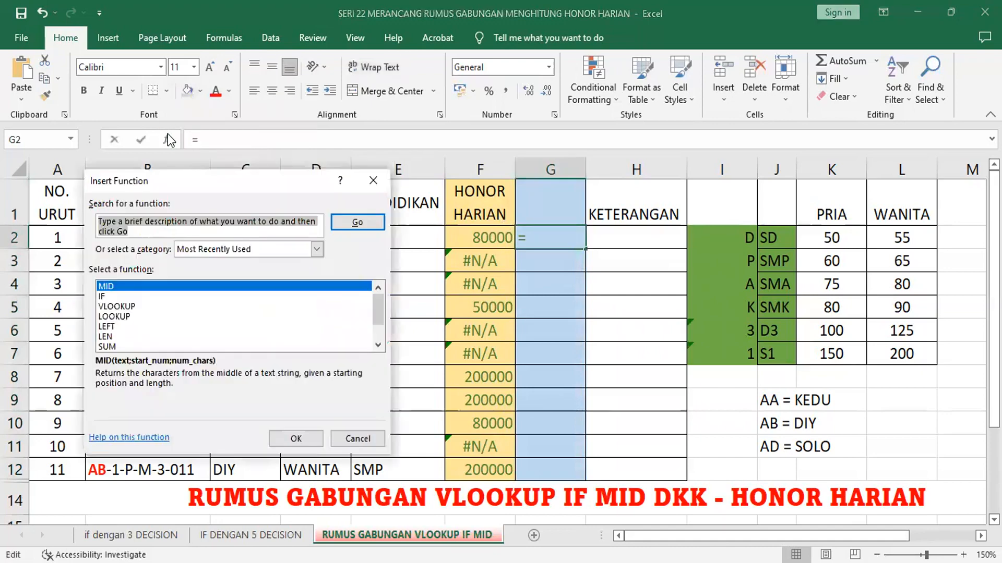
click(131, 307)
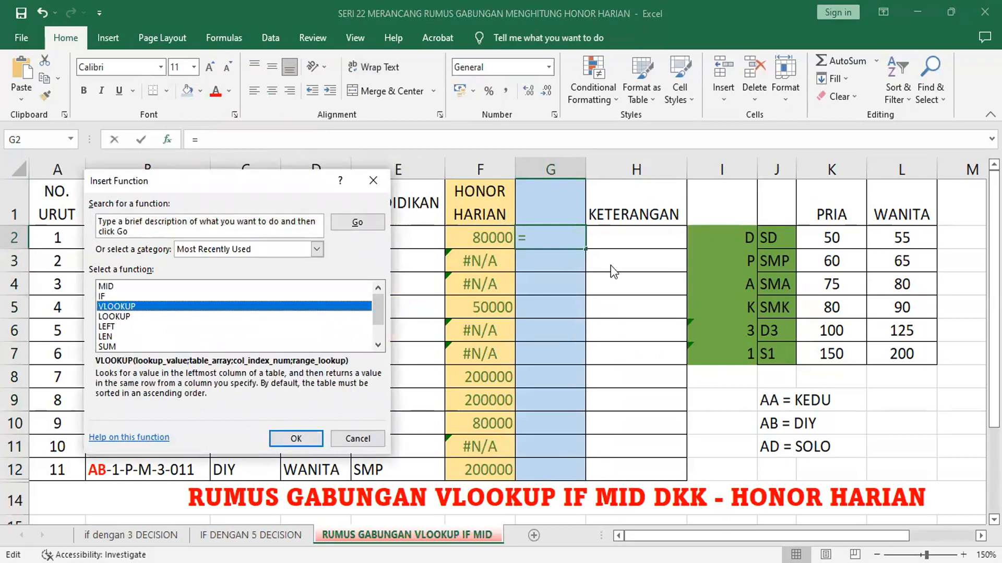
key(Escape)
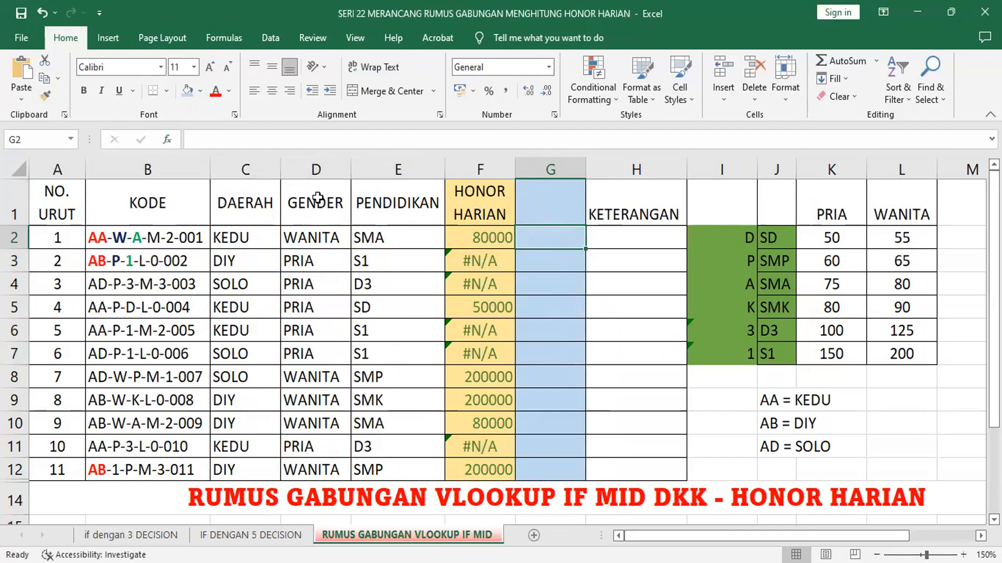
Step: Start a VLOOKUP function in G2 with an IF function nested as its lookup value
click(167, 139)
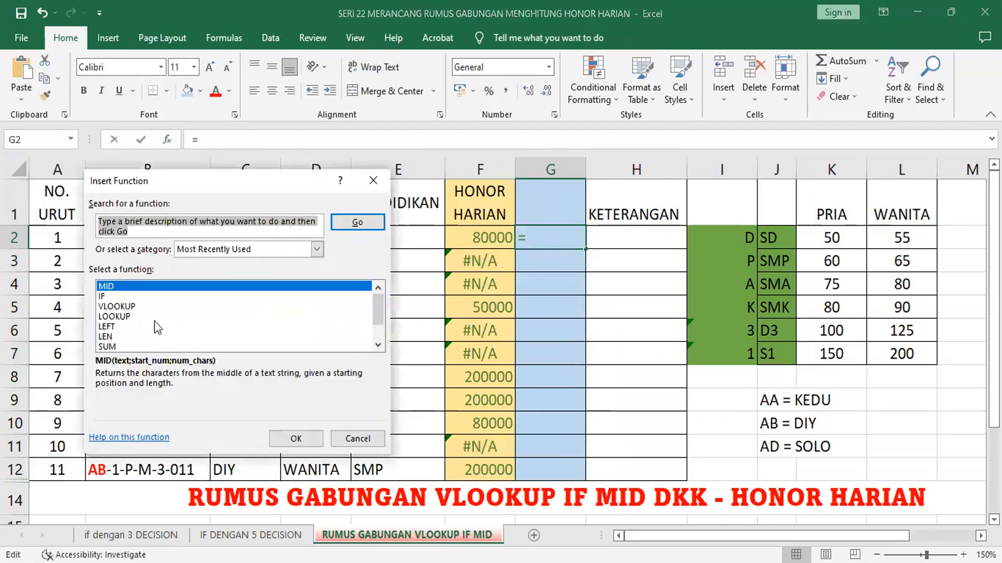
click(127, 309)
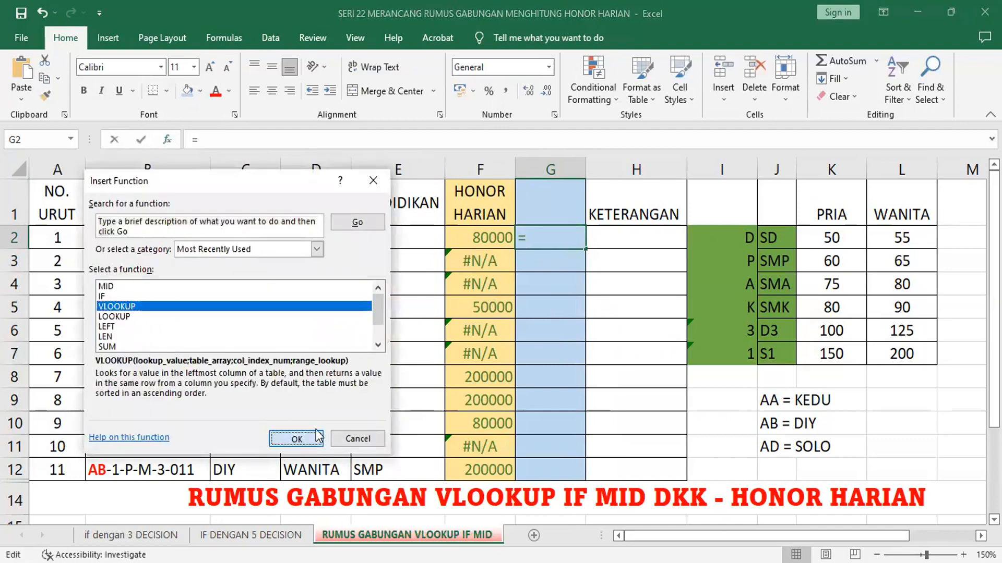
key(Return)
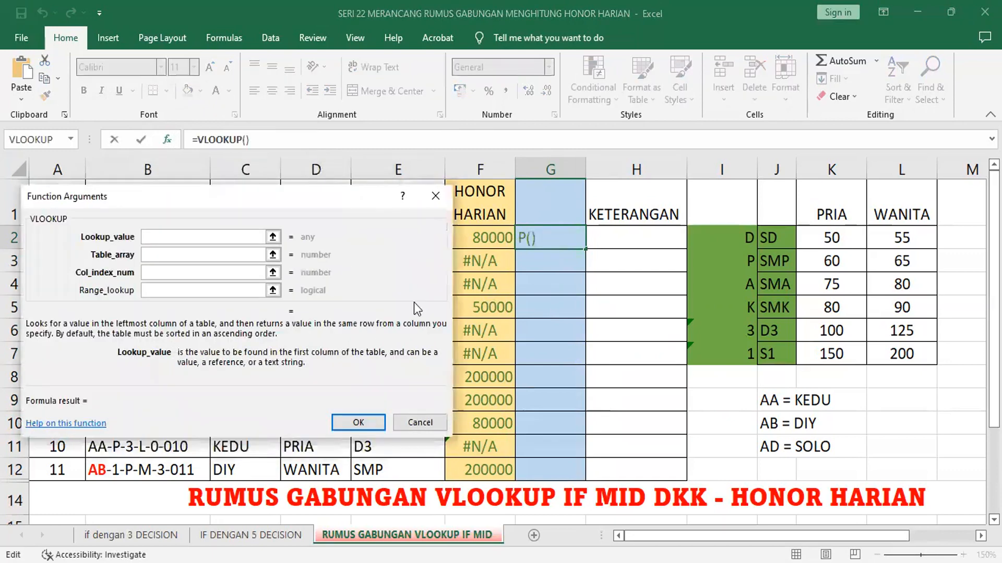
drag(415, 302, 477, 406)
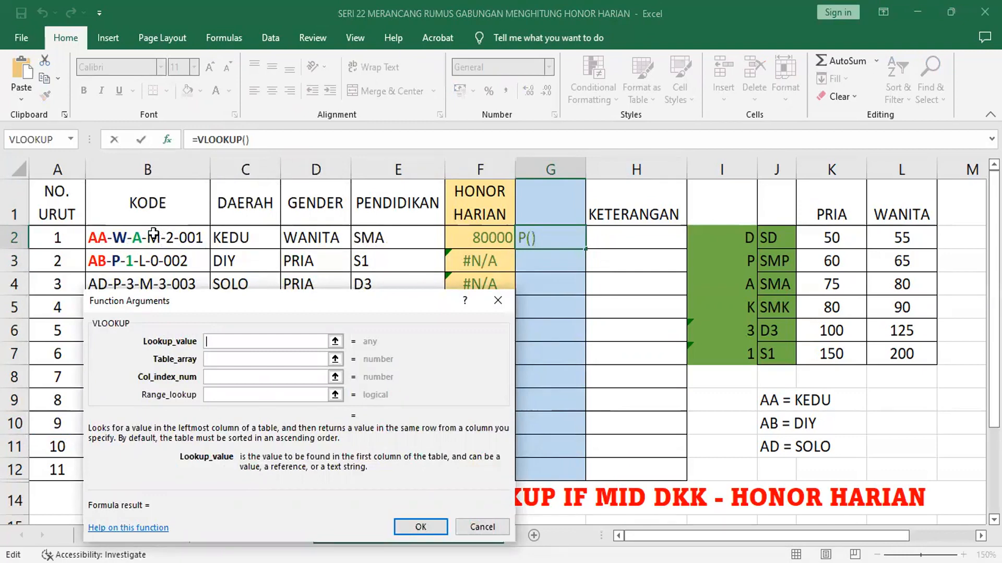
click(71, 140)
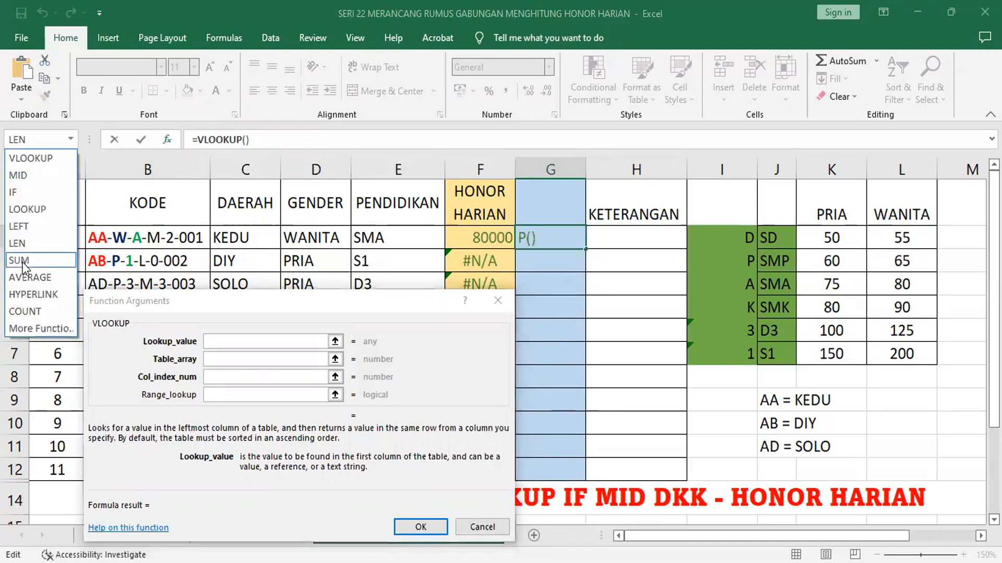
click(28, 192)
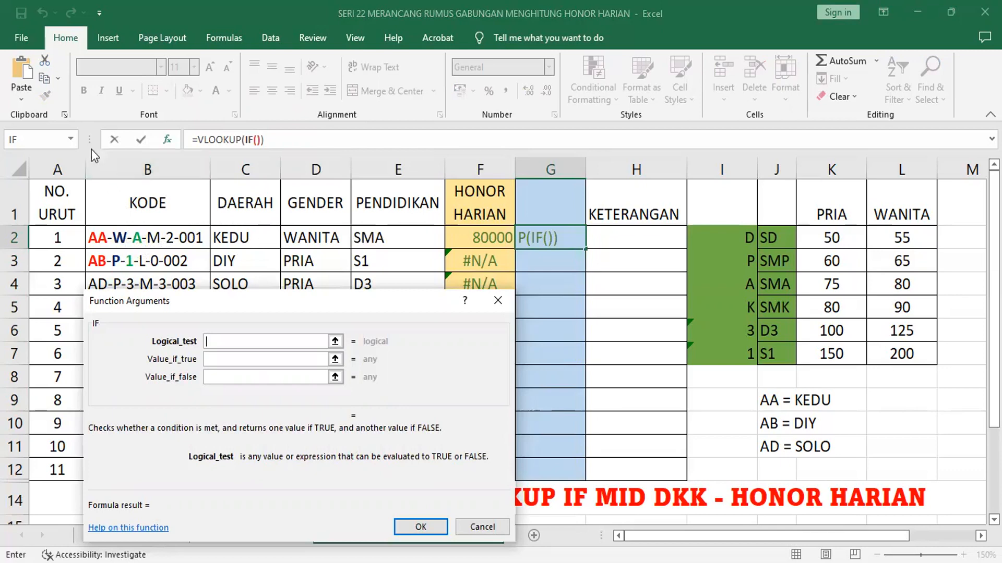
Step: Nest MID(B2;6;1) in the logical test of the IF function to extract the education code
click(70, 138)
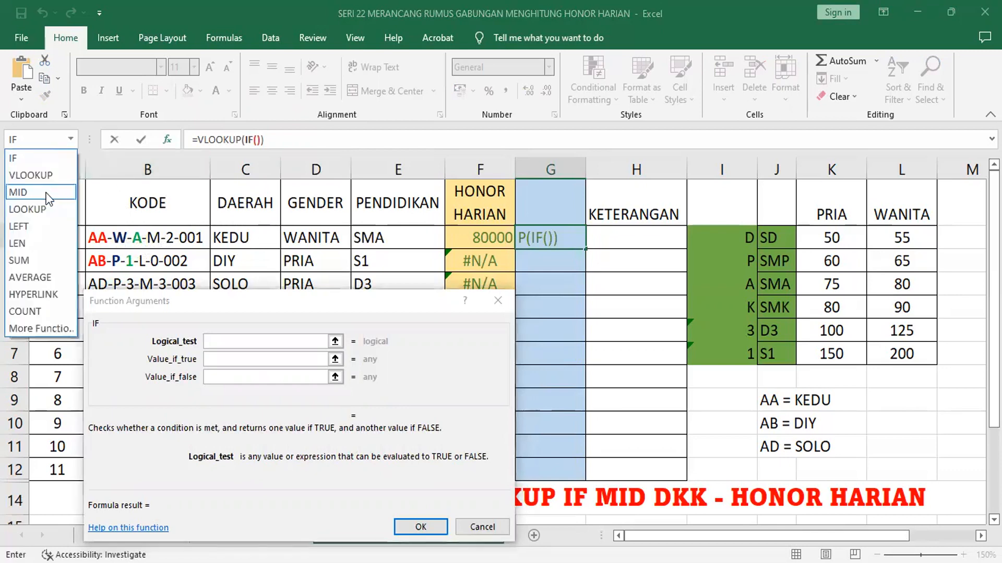
click(49, 197)
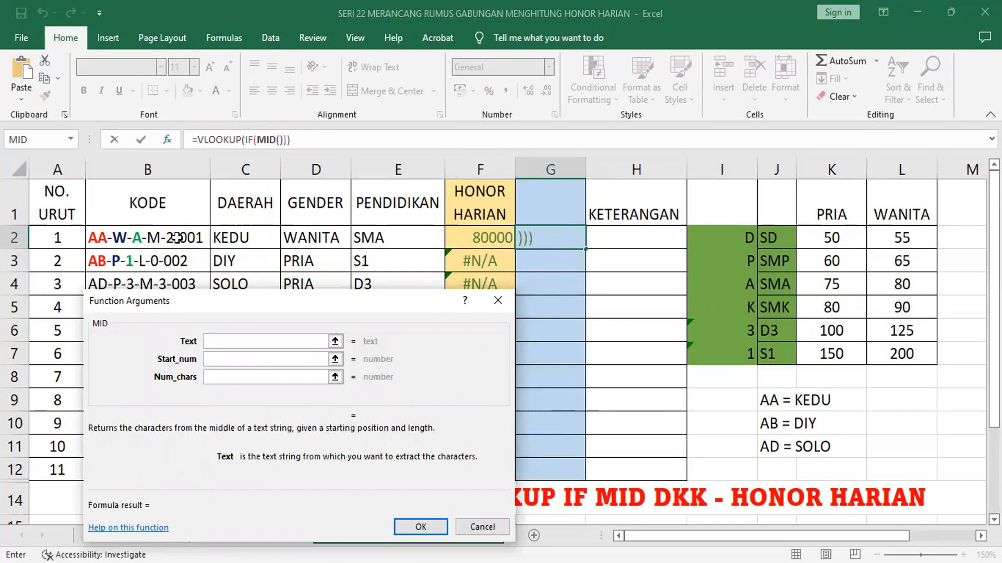
click(178, 238)
click(221, 357)
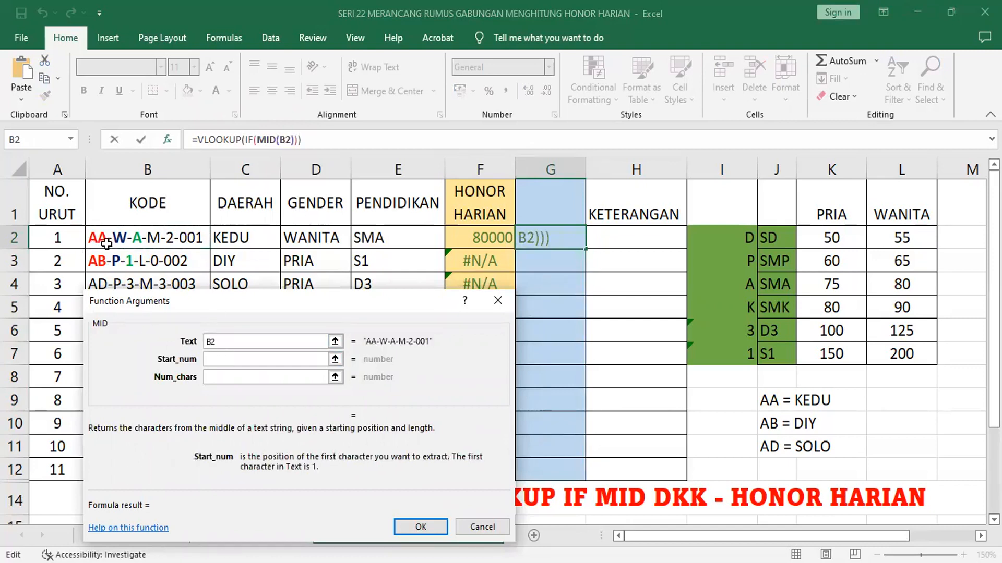
text(6)
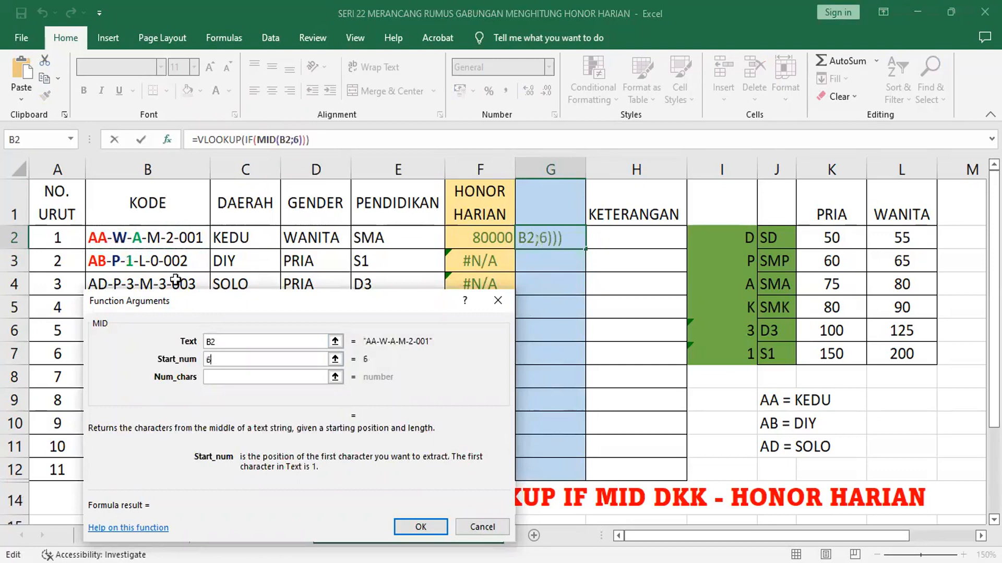
click(232, 376)
text(1)
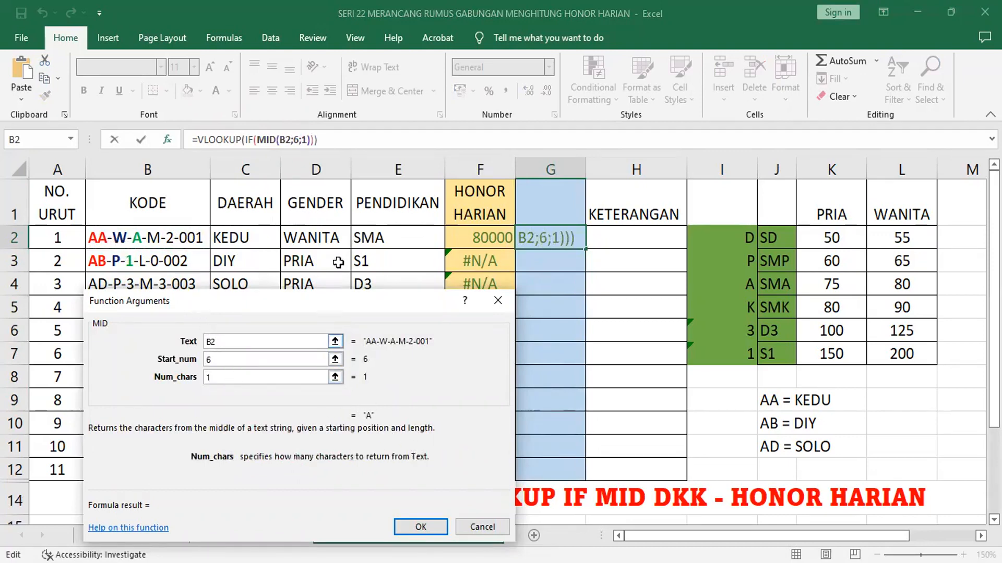
Step: Complete the first IF condition as MID(B2;6;1)="D" and return "SD" when it is true
click(251, 140)
click(285, 340)
text(="D)
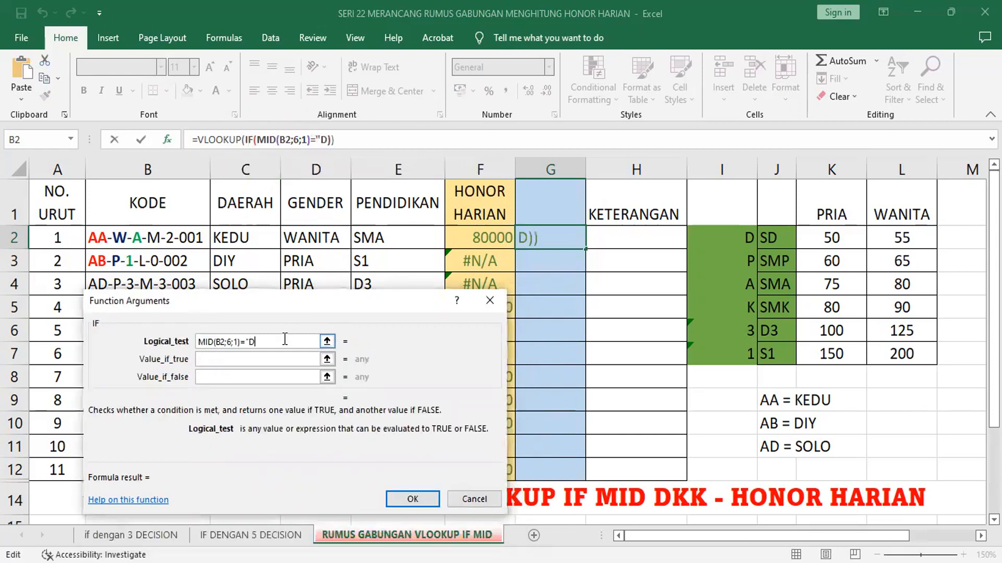
text(")
key(Tab)
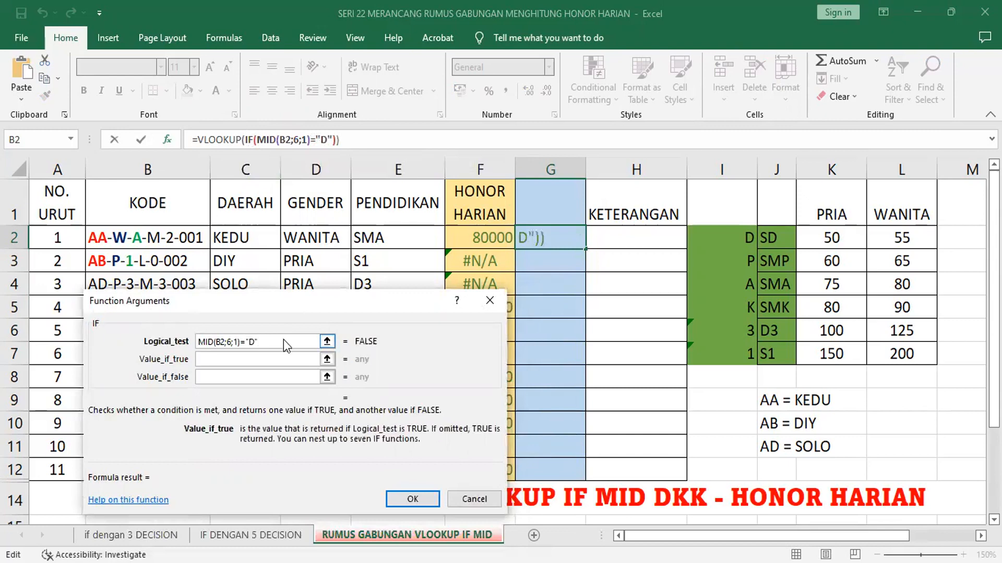
text("SD")
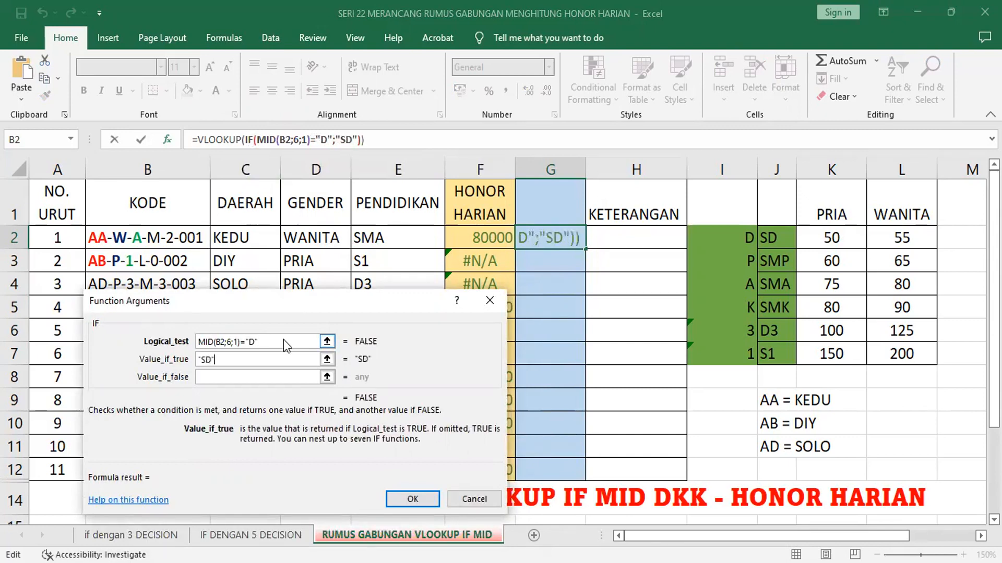
Step: Nest a second IF as the first IF's false value, with MID(B2;6;1) in its logical test
key(Tab)
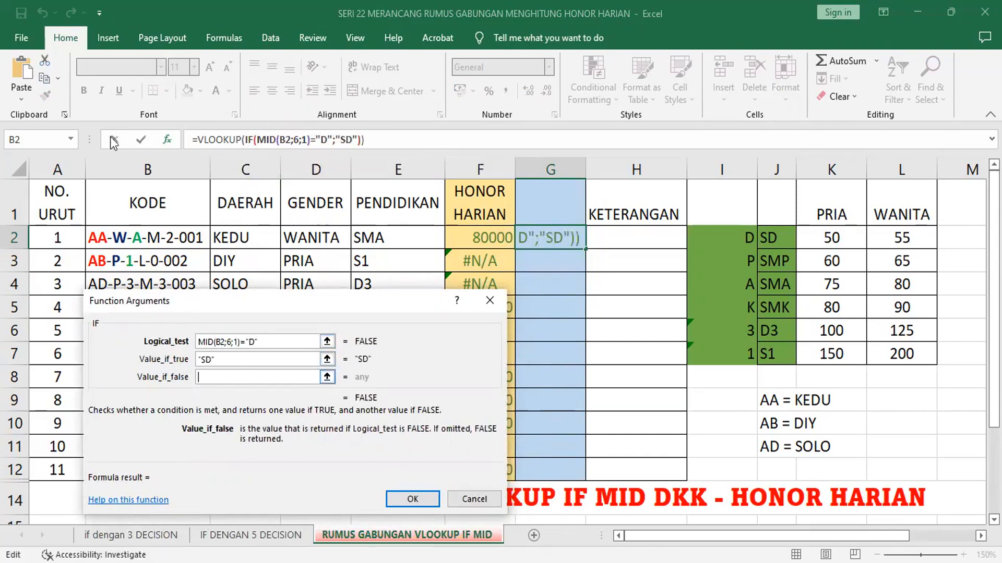
click(72, 136)
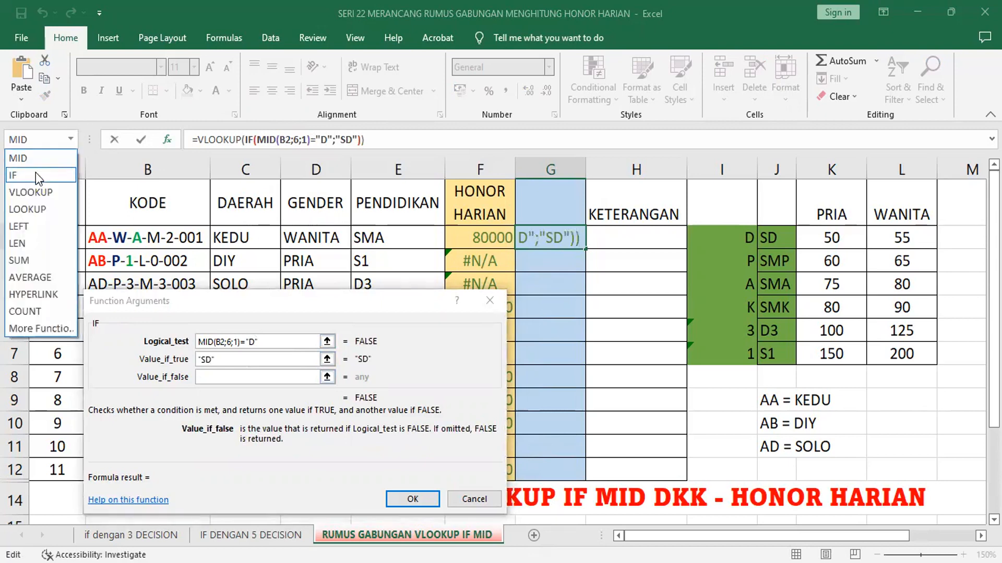
click(36, 175)
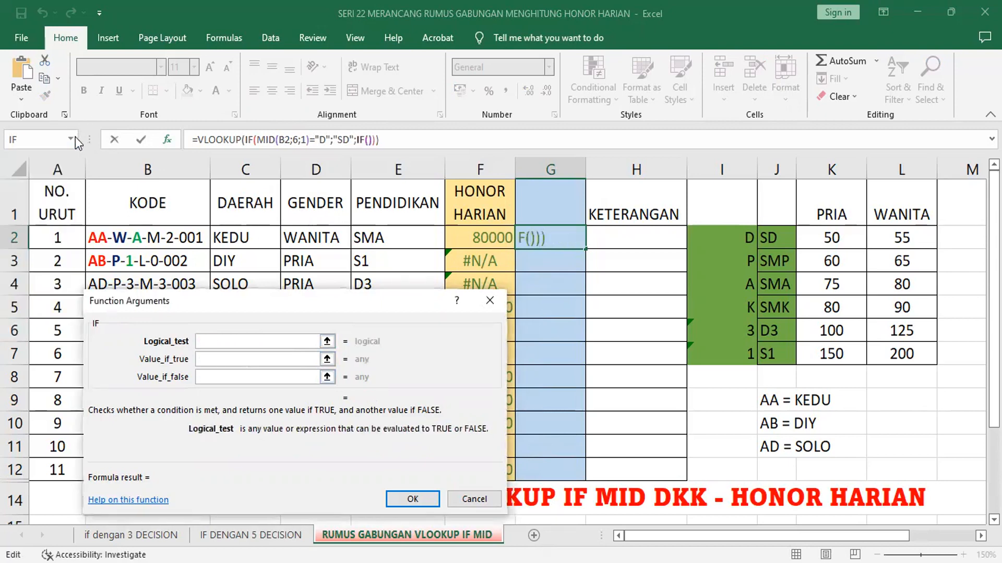
click(72, 138)
click(46, 171)
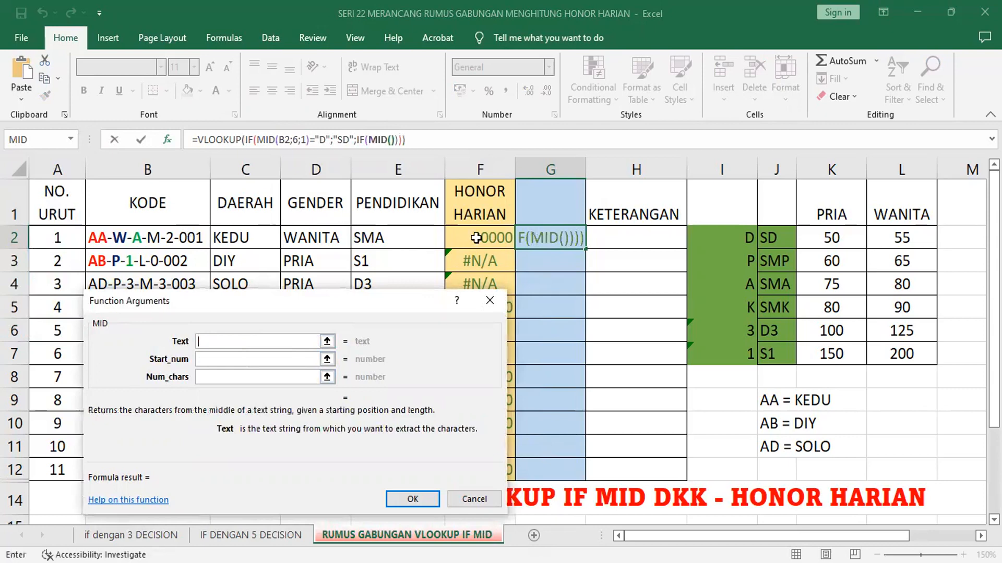
click(163, 235)
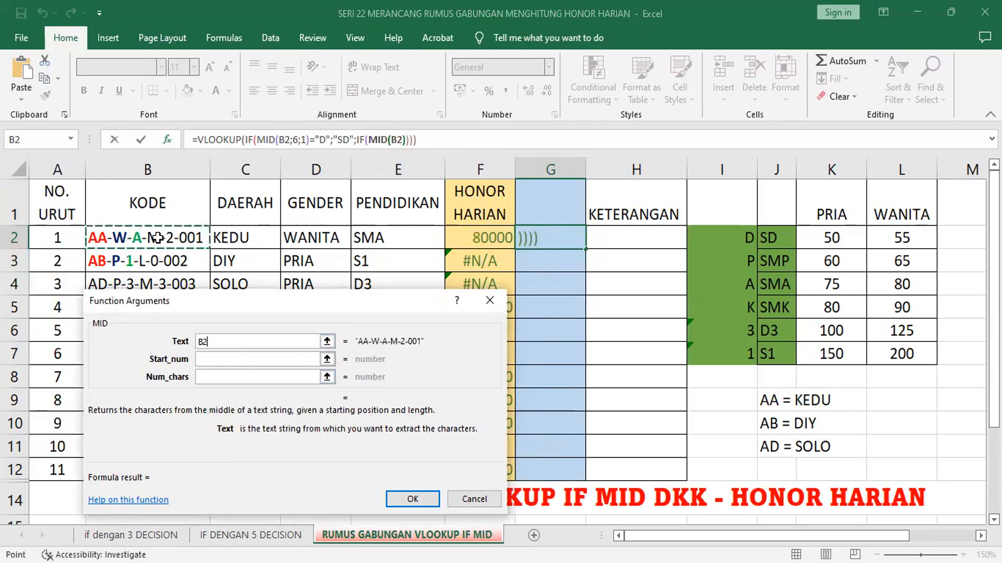
click(216, 360)
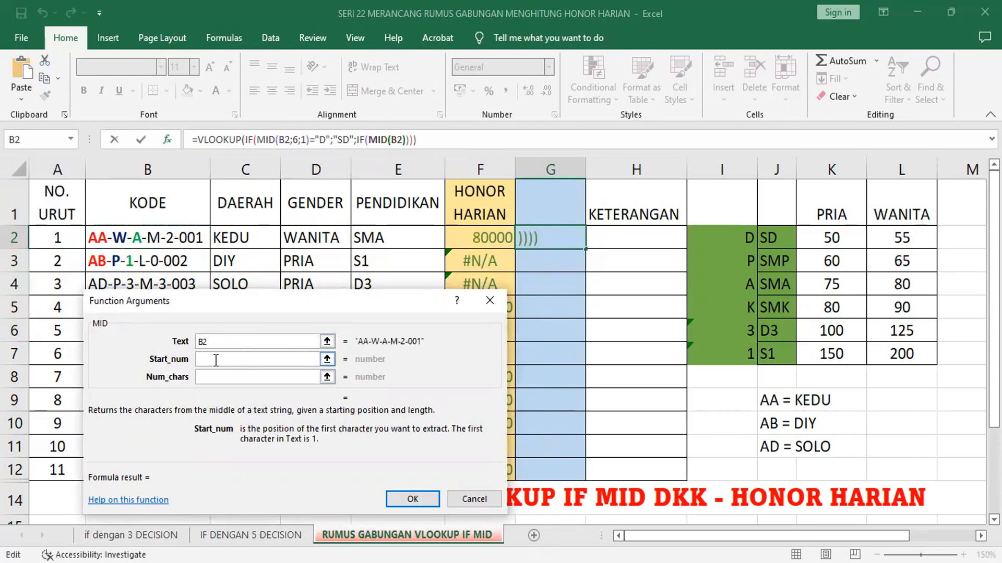
text(6)
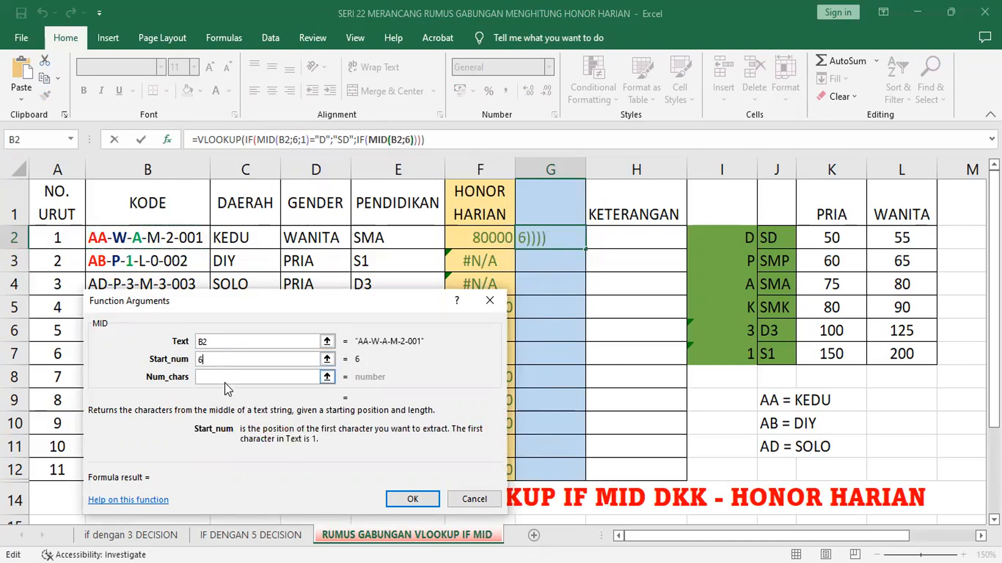
click(228, 377)
text(1)
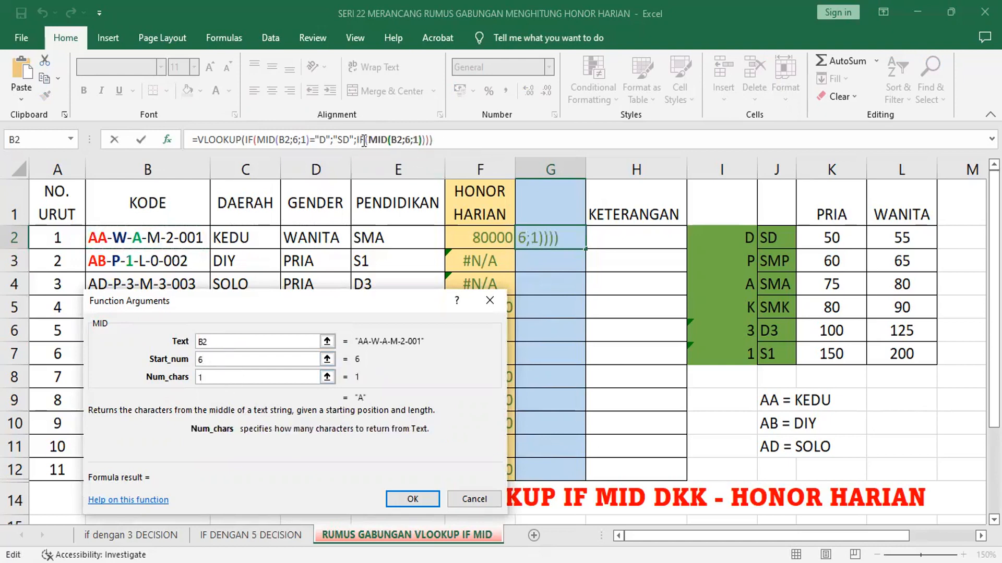
Step: Complete the second IF condition as MID(B2;6;1)="P" and return "SMP" when it is true
click(287, 343)
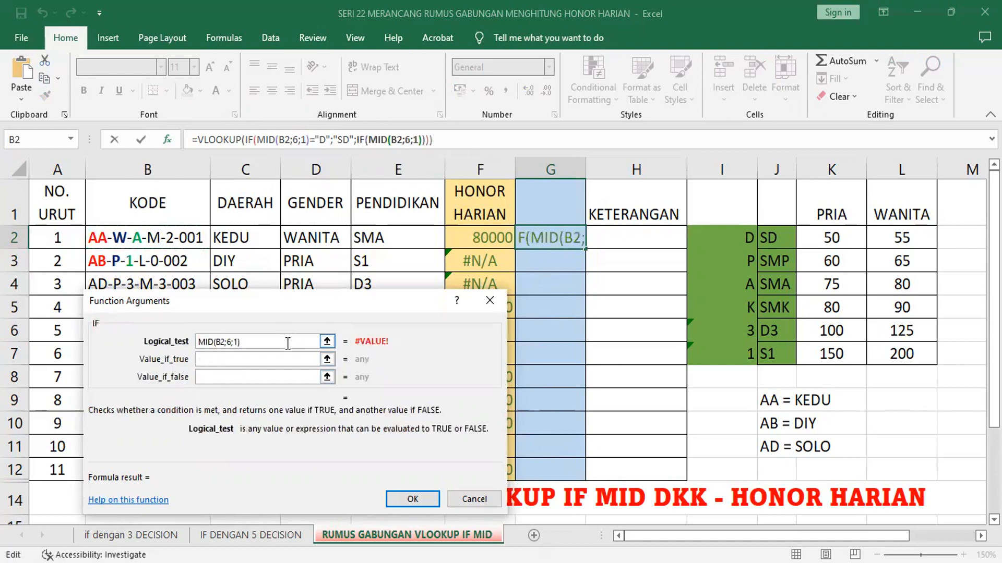
text(="P")
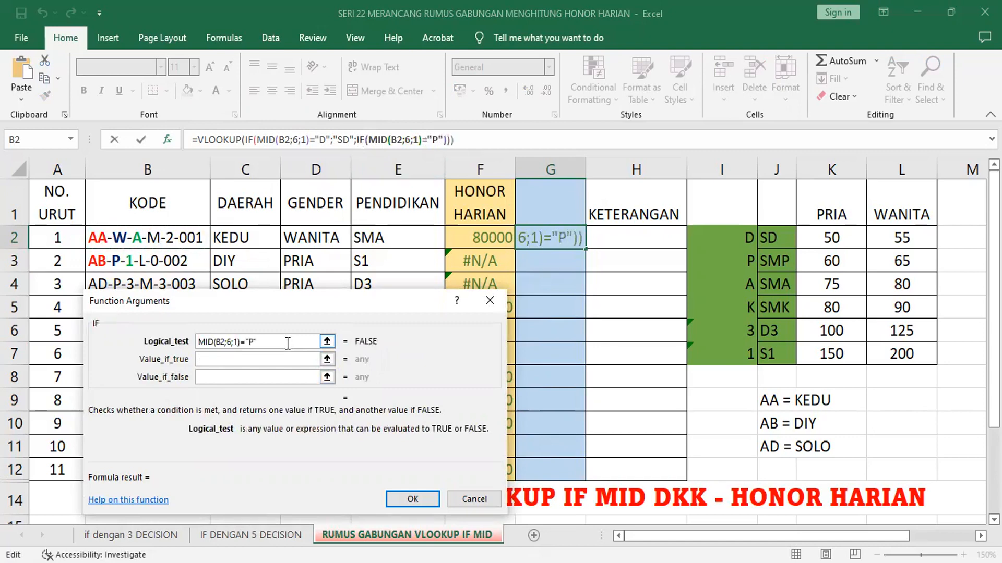
key(Tab)
text("S)
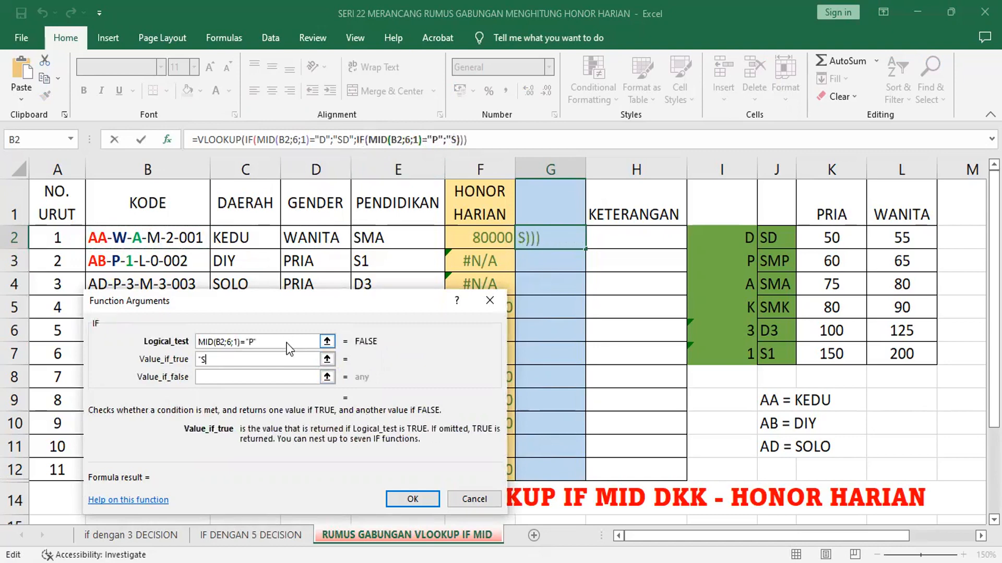
text(MP")
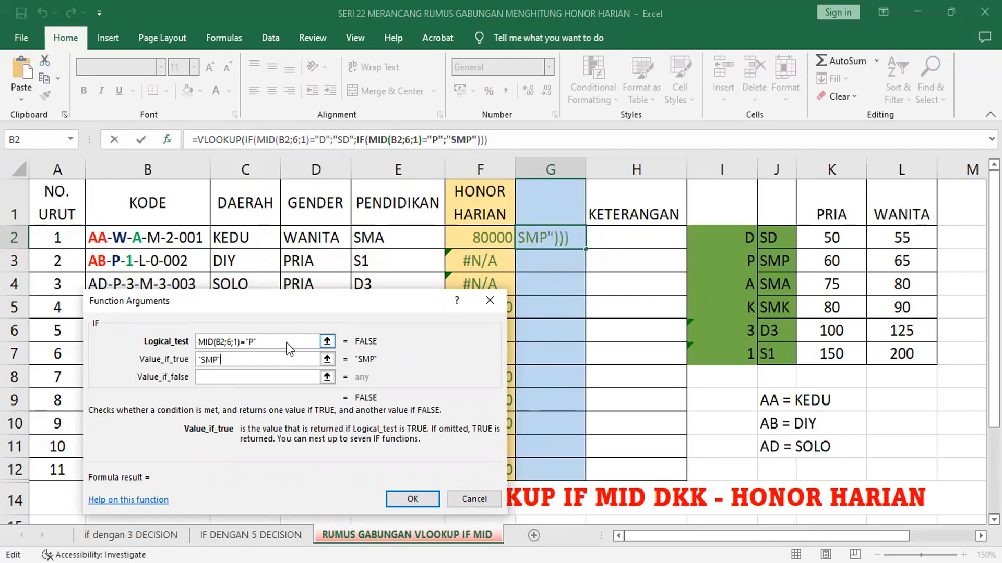
Step: Nest a third IF as the second IF's false value, with MID(B2;6;1) in its logical test
click(257, 378)
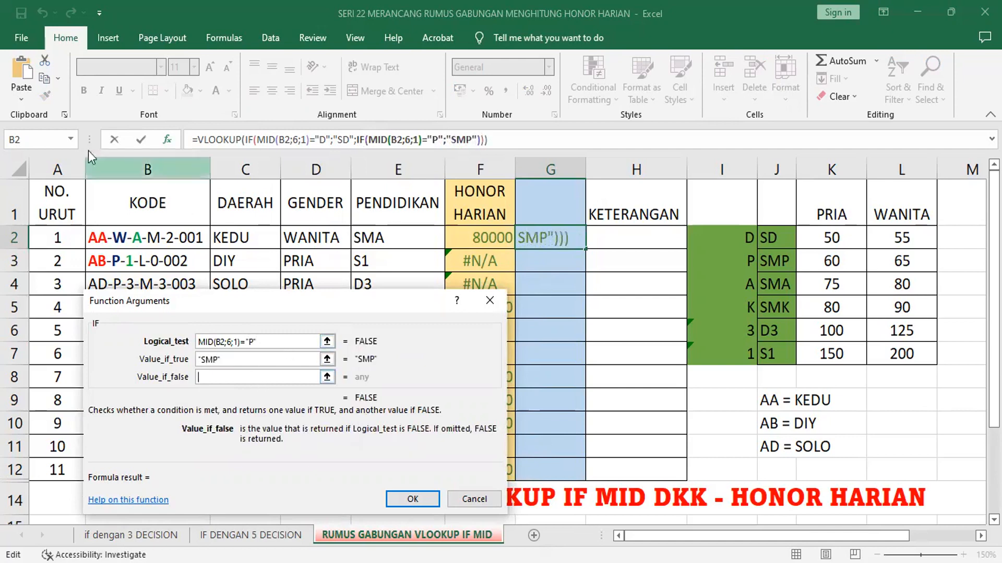
click(69, 140)
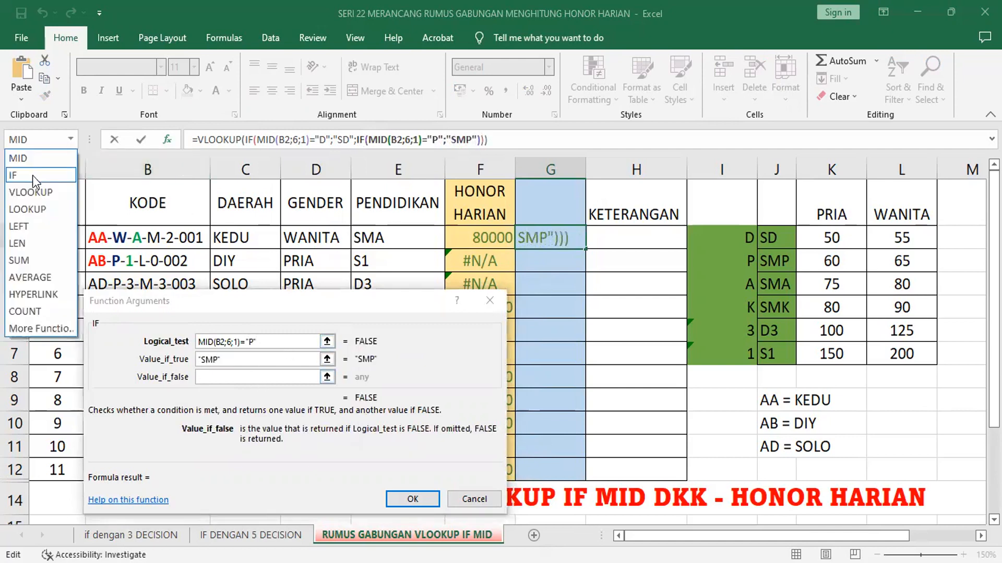
click(32, 175)
click(70, 139)
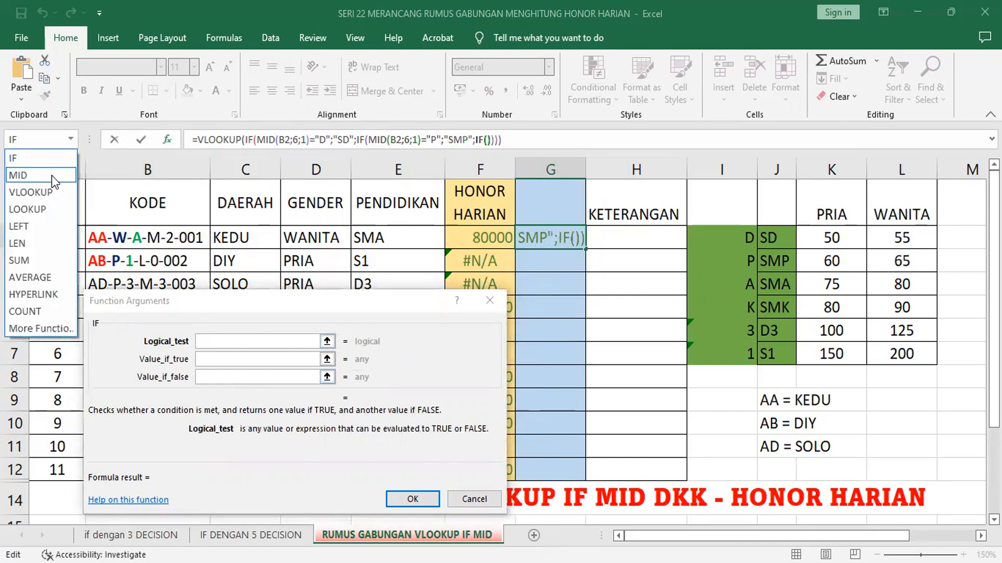
click(52, 176)
click(151, 238)
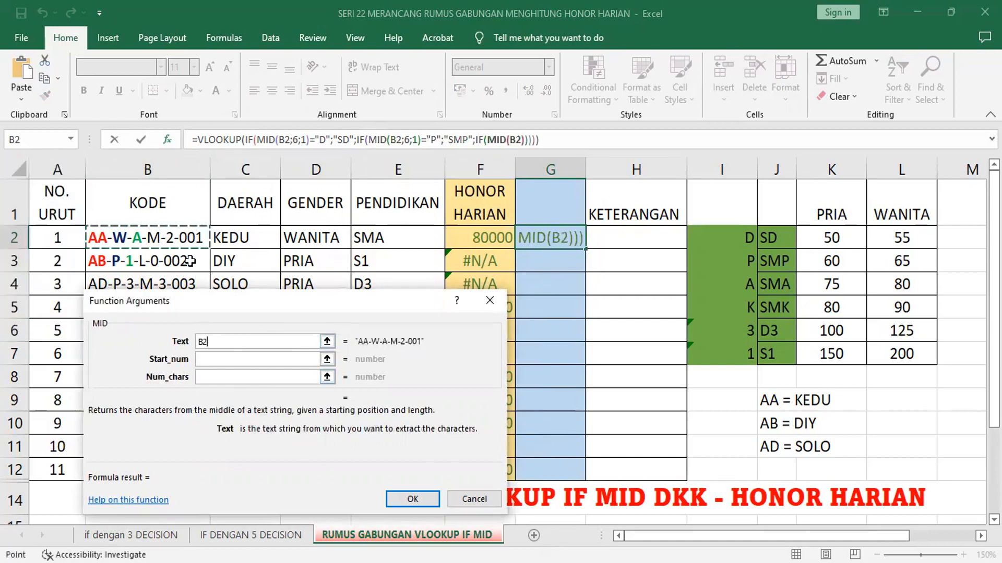
click(225, 364)
text(6)
key(Tab)
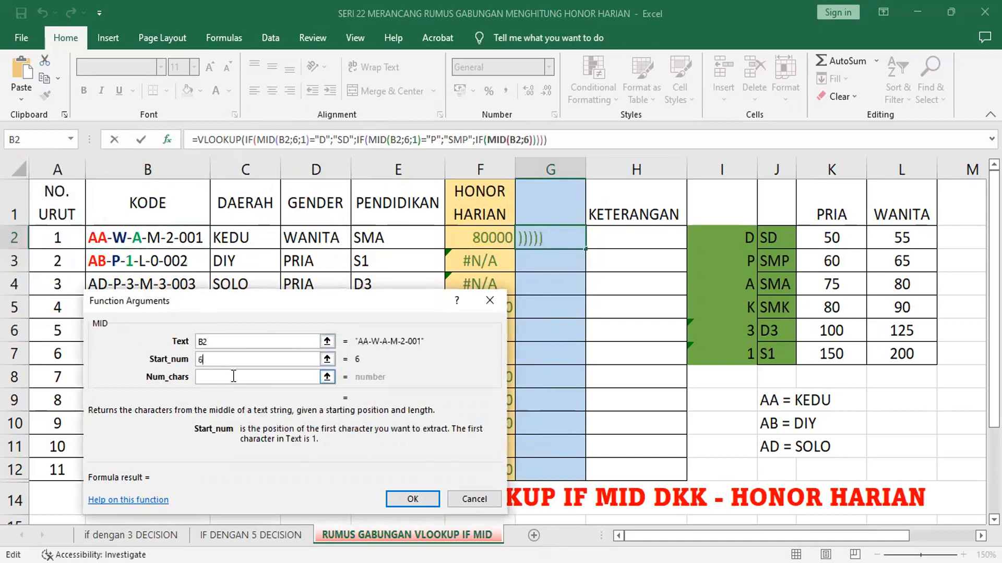
text(1)
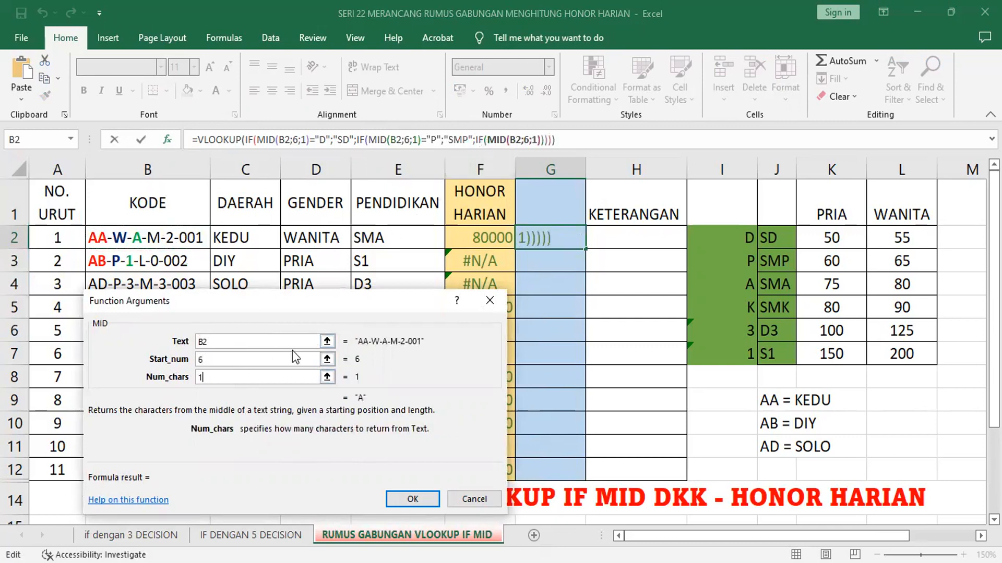
text()=")
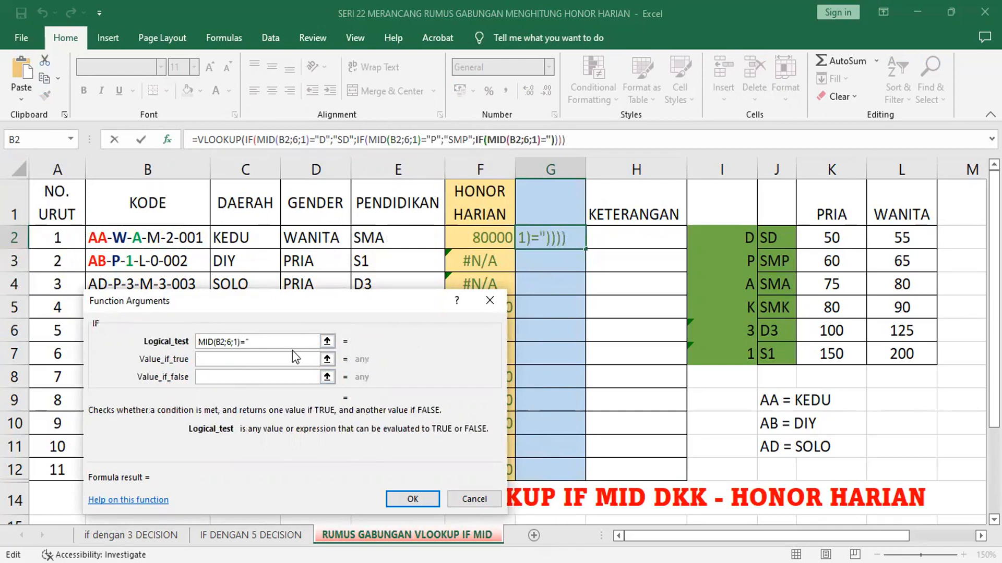
text(A")
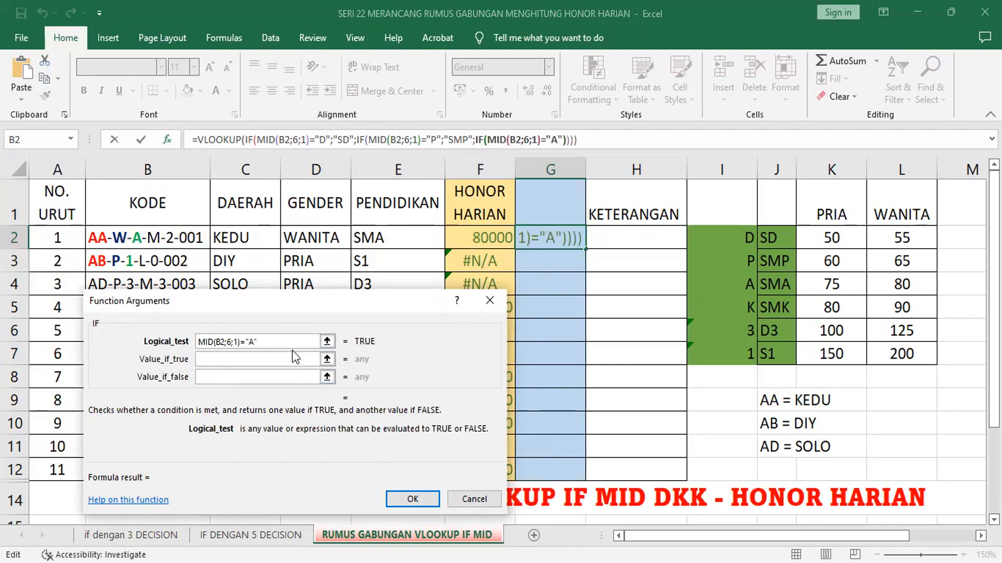
Step: Complete the third IF condition as MID(B2;6;1)="A" and return "SMA" when it is true
click(292, 358)
text(")
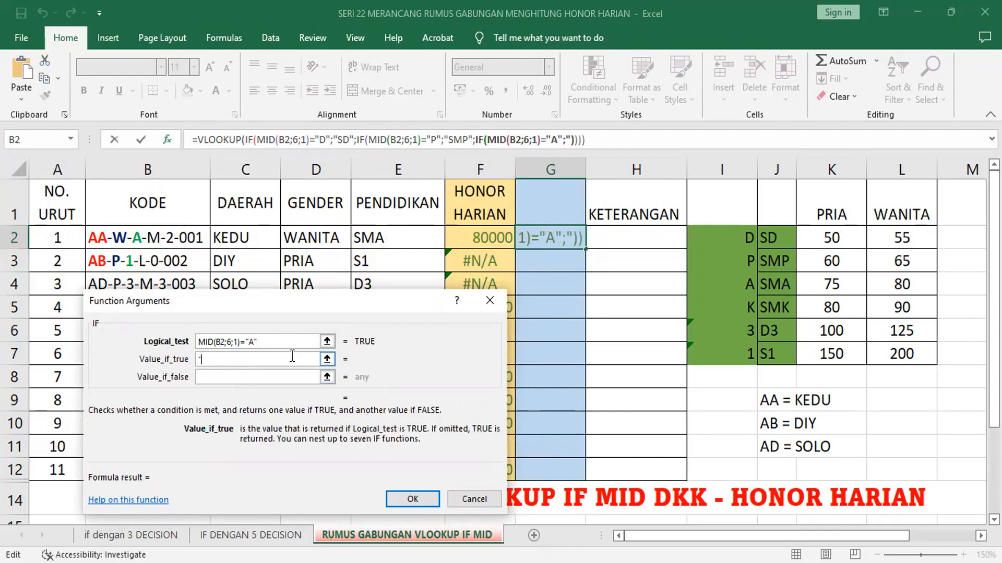
text(SMA")
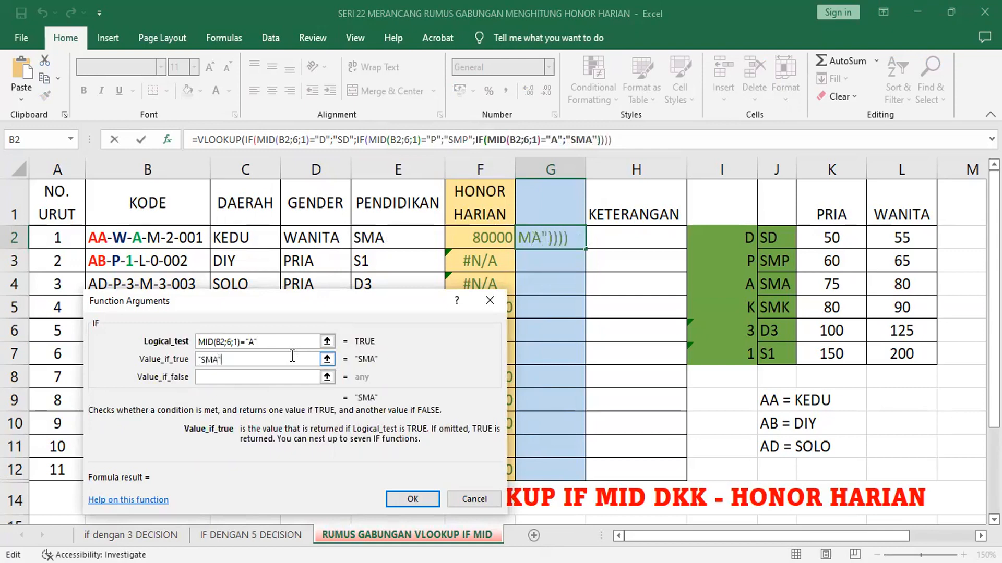
Step: Nest a fourth IF as the third IF's false value, with MID(B2;6;1) in its logical test
click(287, 376)
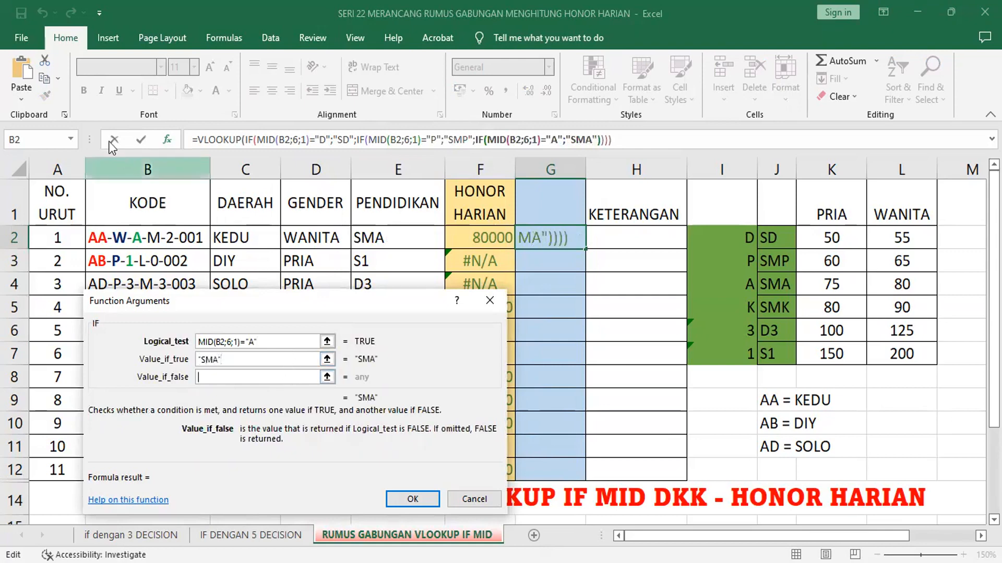
click(71, 140)
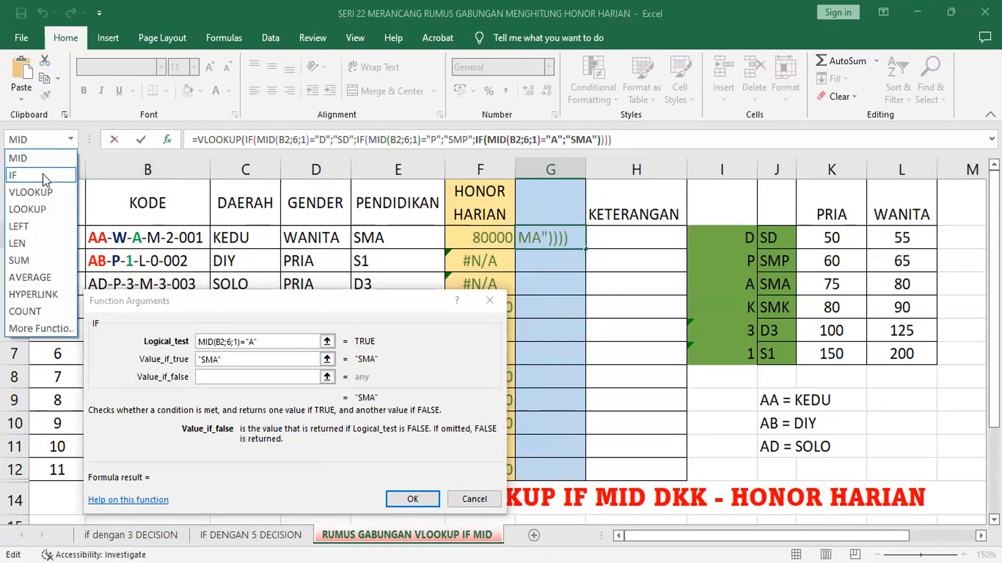
click(43, 173)
click(71, 140)
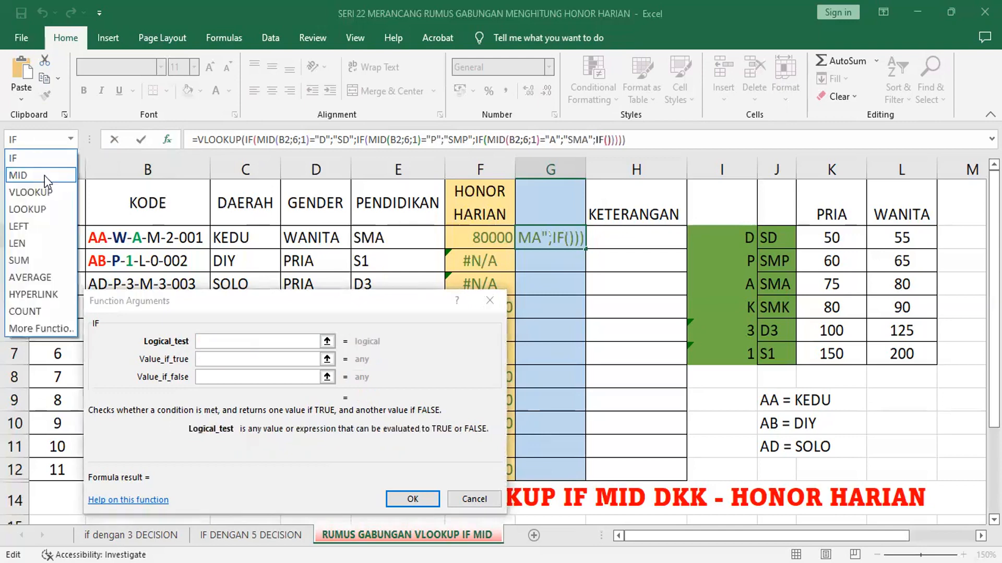
click(45, 176)
click(146, 238)
click(228, 360)
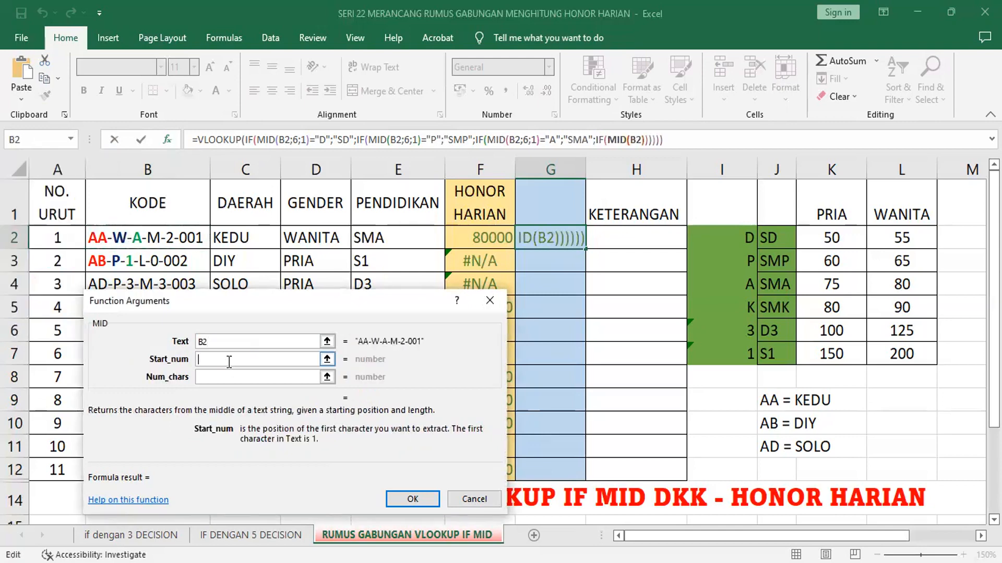
text(6)
click(234, 377)
text(1)
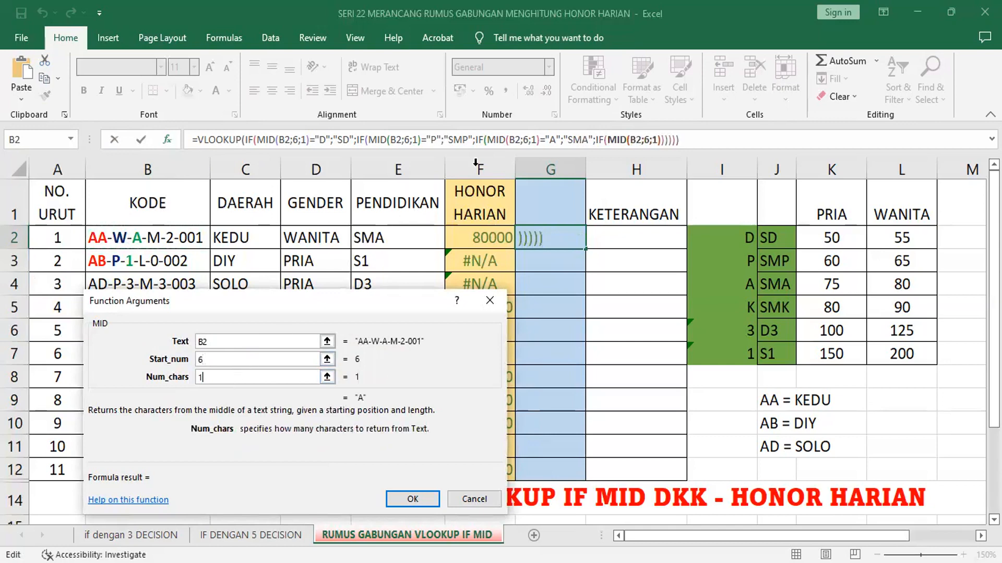
Step: Complete the fourth IF condition as MID(B2;6;1)="K" and return "SMK" when it is true
click(602, 140)
click(292, 341)
text(=)
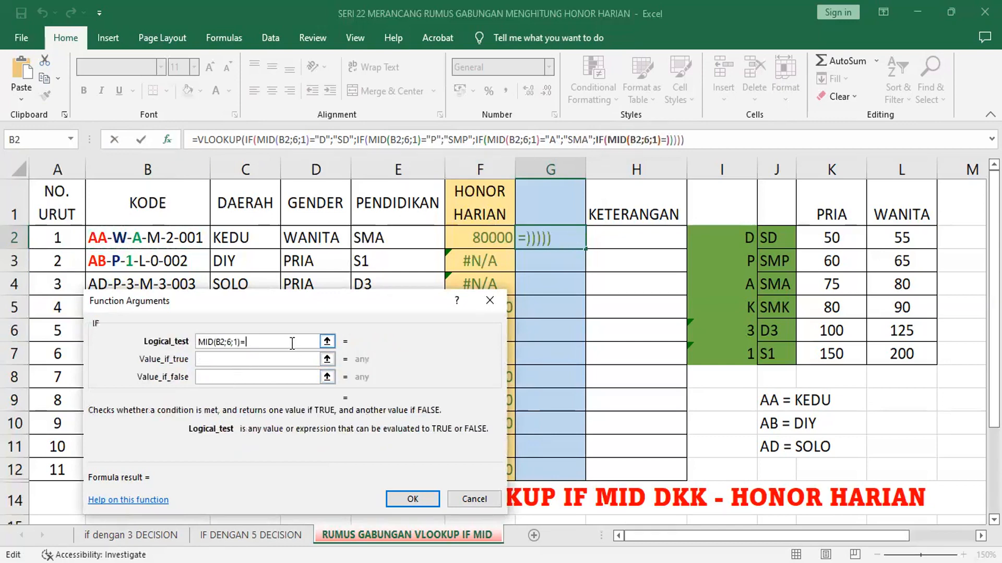
text(")
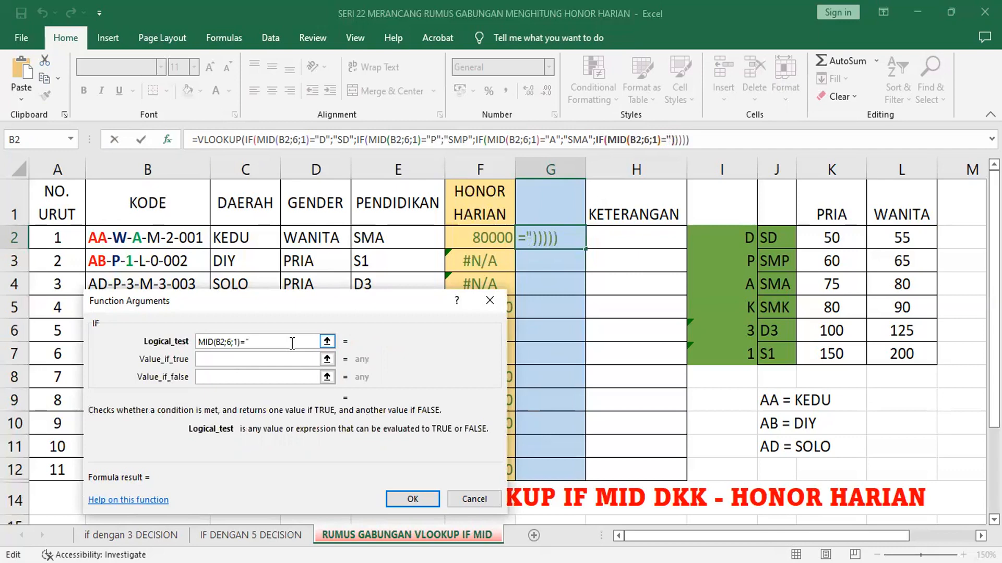
text(K")
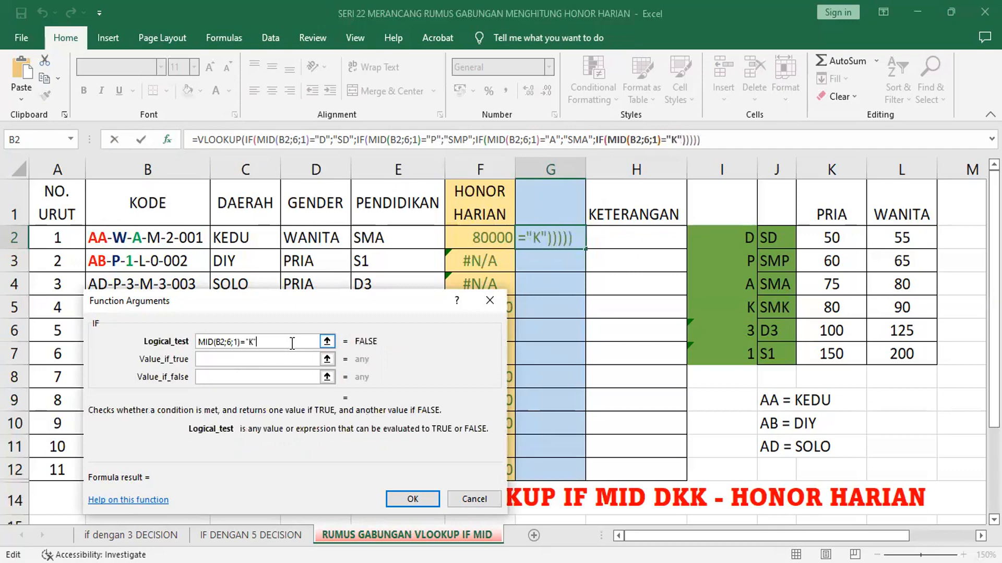
click(282, 358)
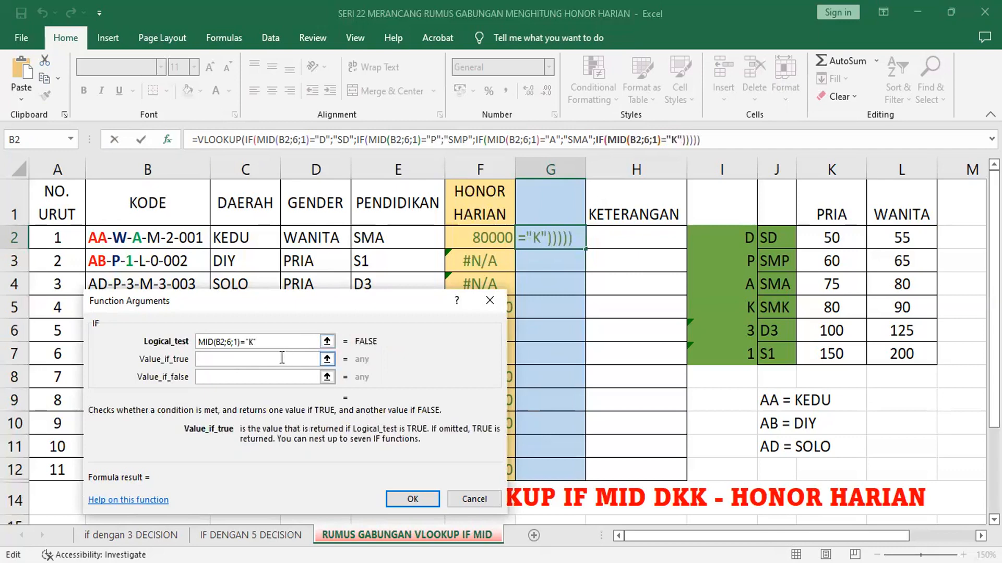
text("SMK)
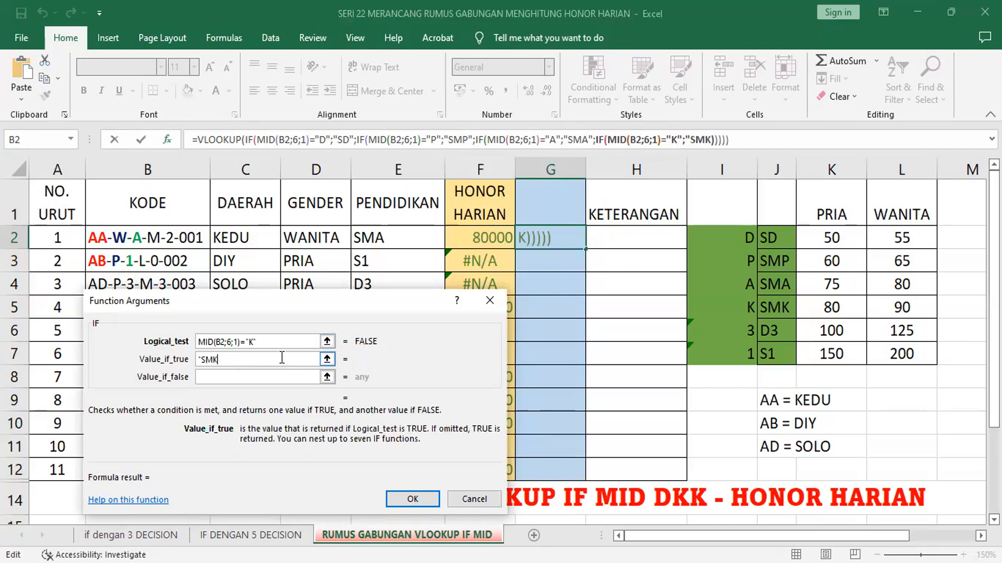
text(")
Step: Nest a fifth IF as the fourth IF's false value, with MID(B2;6;1) in its logical test
click(279, 374)
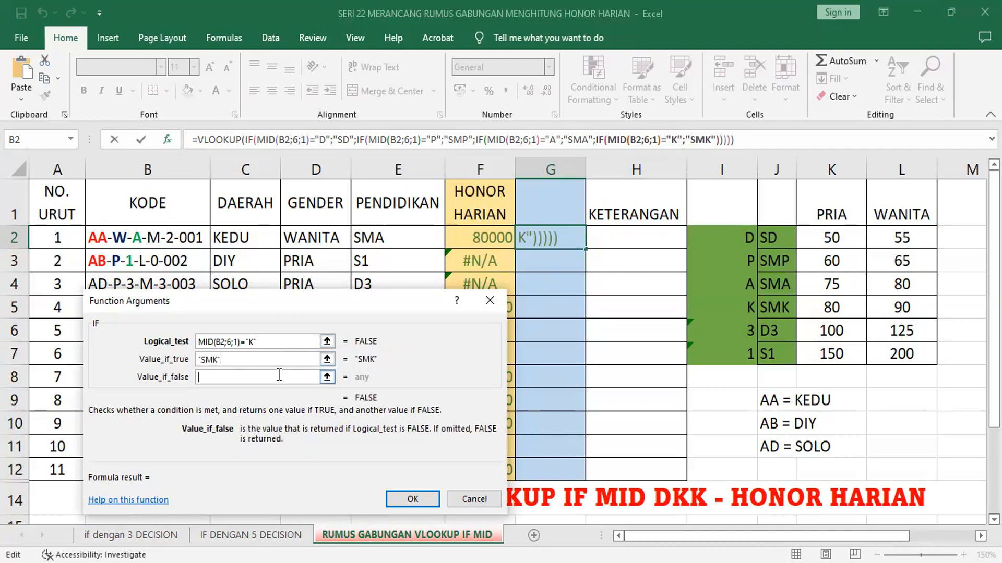
click(65, 141)
click(33, 172)
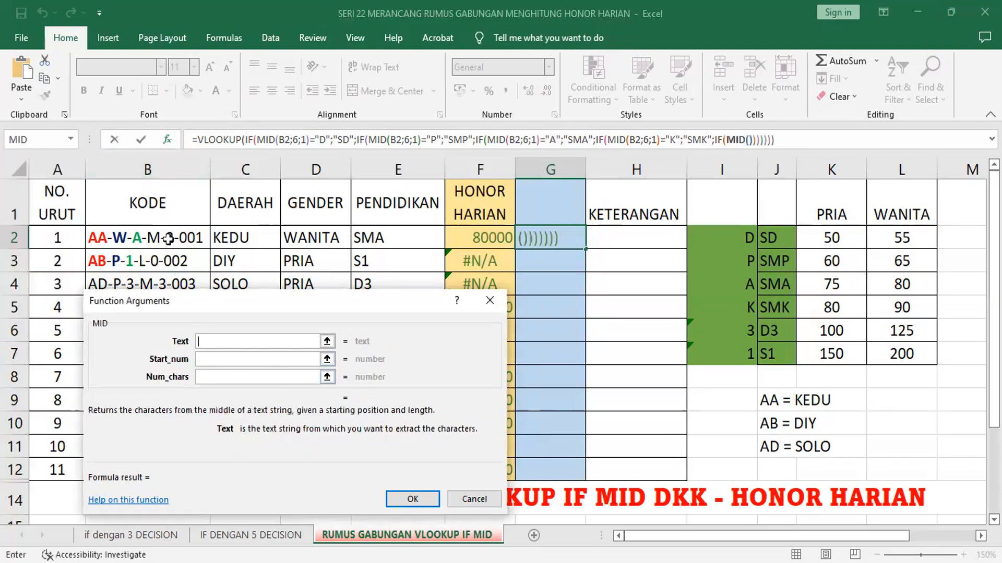
click(143, 238)
click(236, 359)
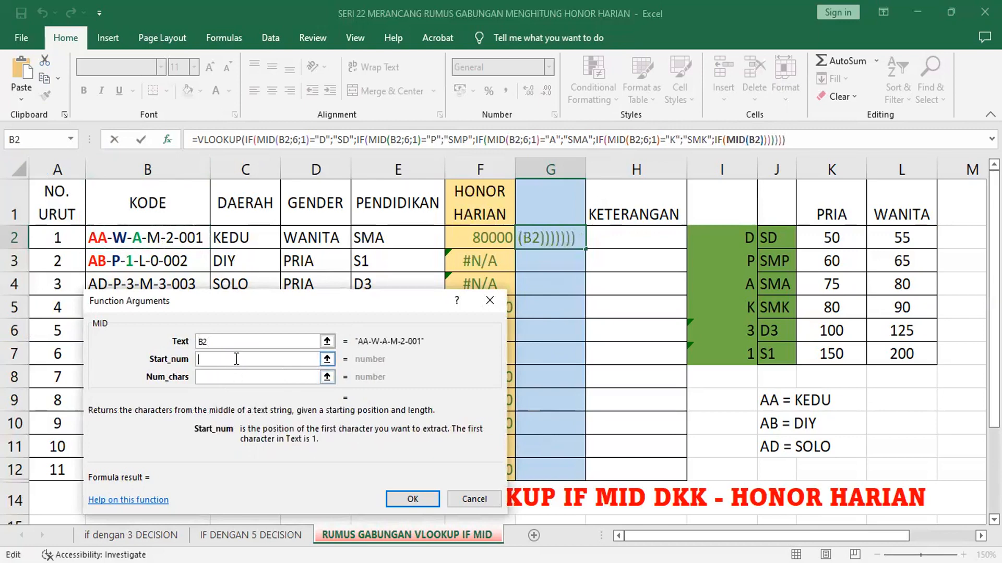
text(6)
click(238, 377)
text(1)
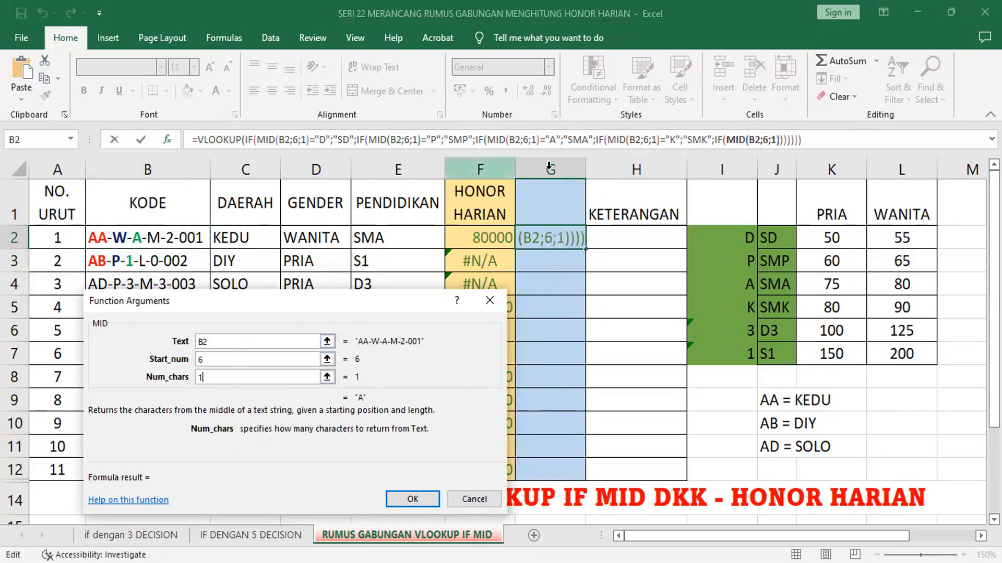
Step: Extend the fifth IF's logical test to MID(B2;6;1)+"3"
click(722, 140)
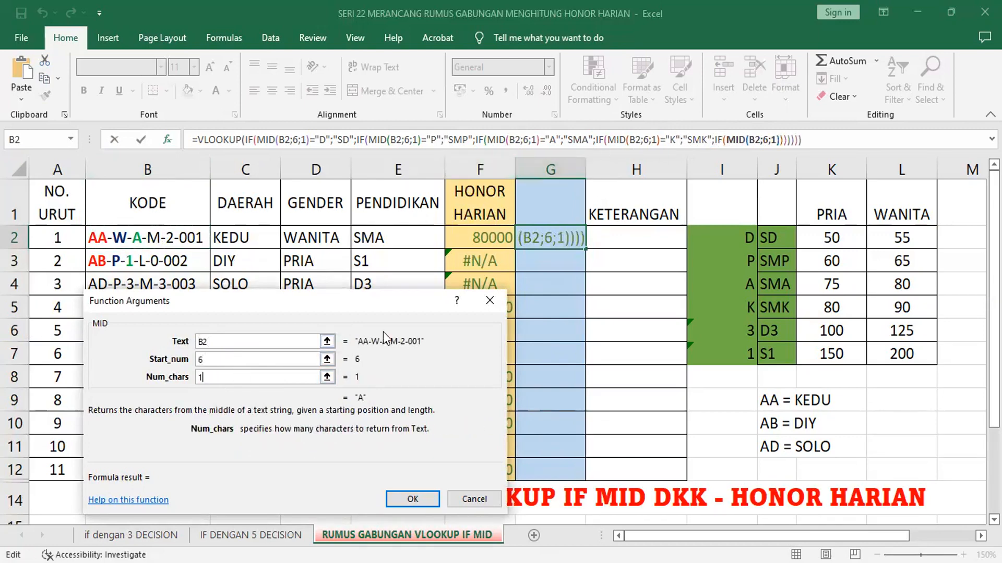
text(+)
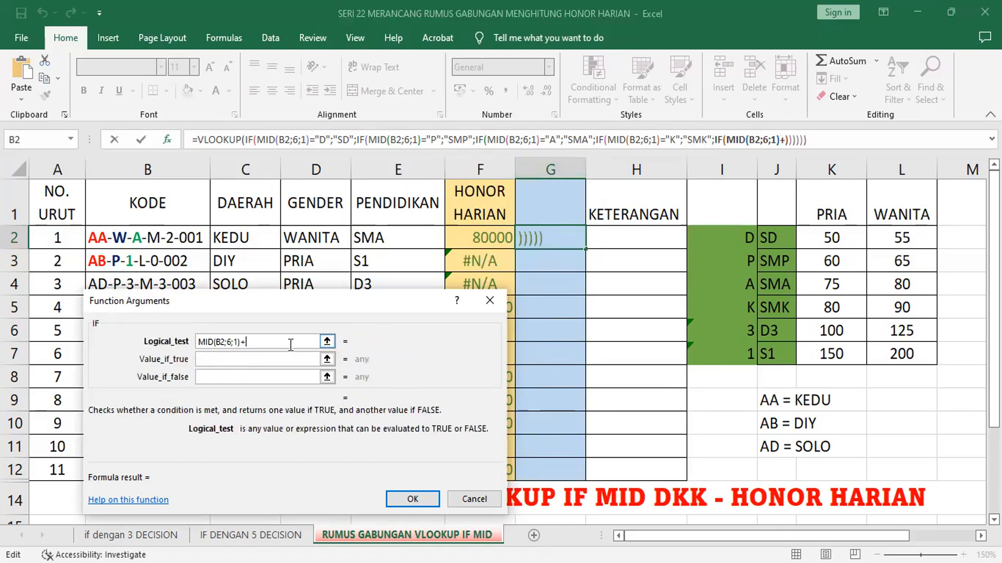
text("3")
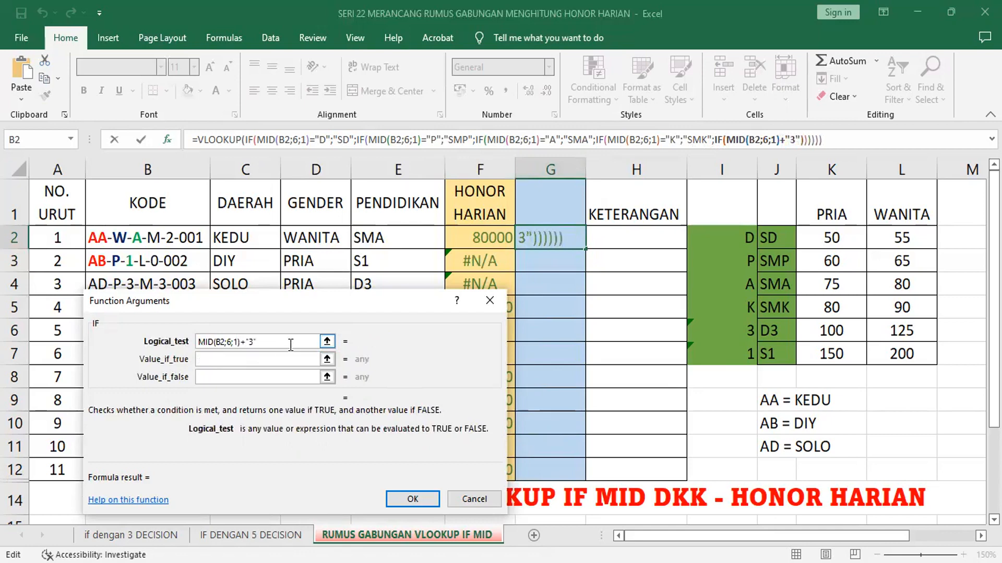
key(Tab)
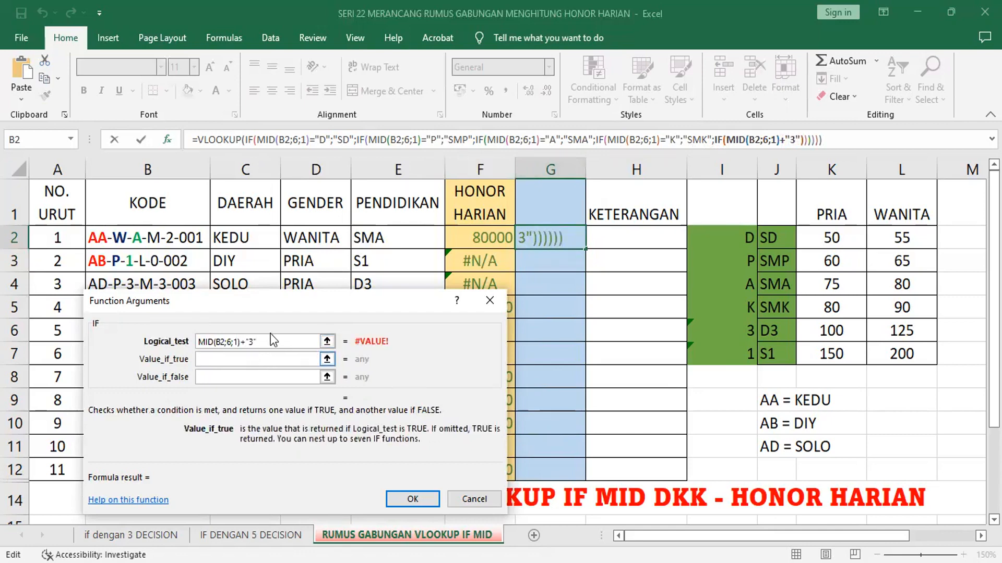
Step: Delete and re-enter the quoted 3 at the end of the fifth IF's logical test
click(271, 341)
key(BackSpace)
key(BackSpace)
key(BackSpace)
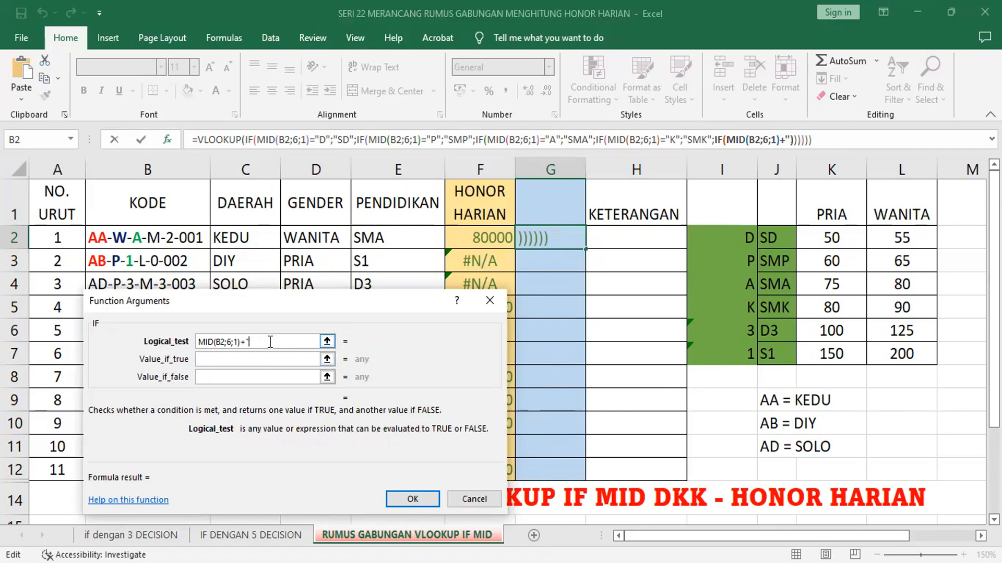
text("3")
click(271, 358)
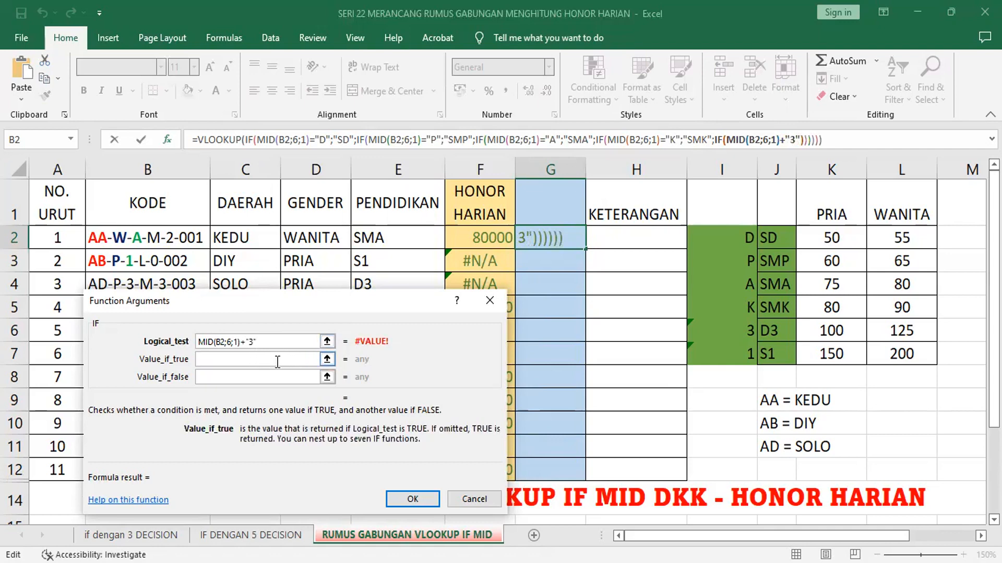
click(274, 344)
click(268, 343)
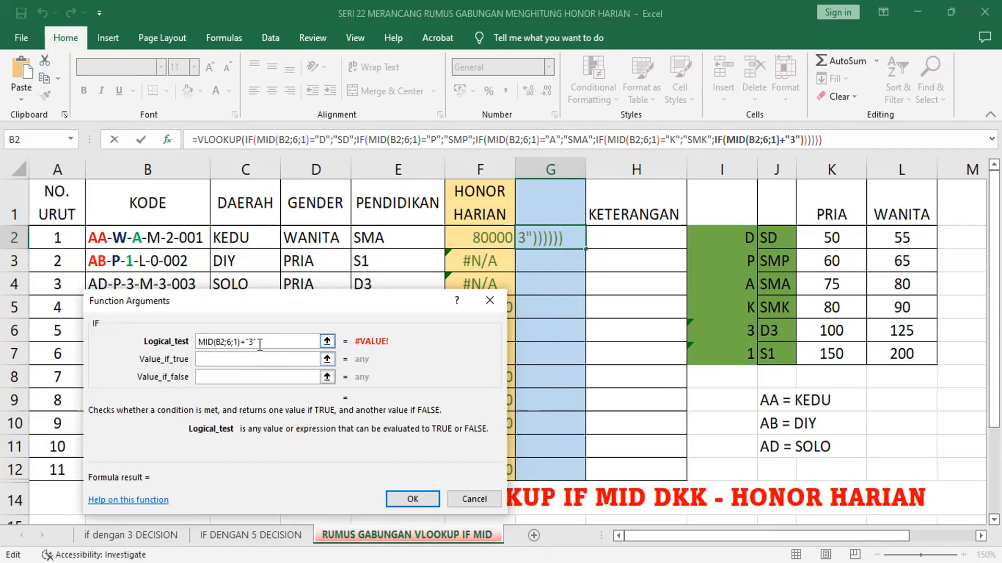
Step: Replace the plus sign in the fifth IF's logical test with an equals sign, giving MID(B2;6;1)="3"
click(243, 341)
key(BackSpace)
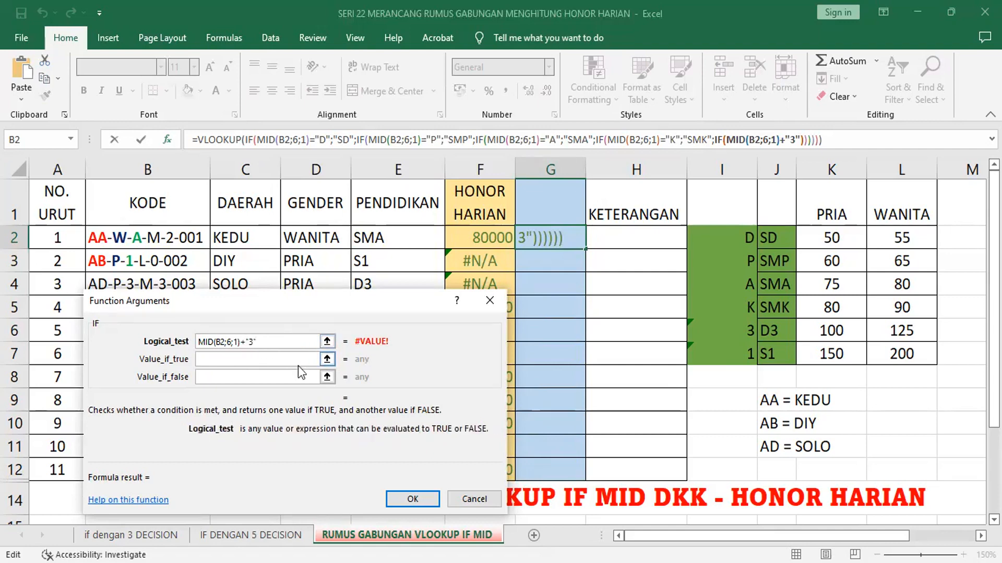
text(=)
Step: Make the fifth IF return "D3" when its condition is true and "S1" when it is false
click(298, 358)
text("D3")
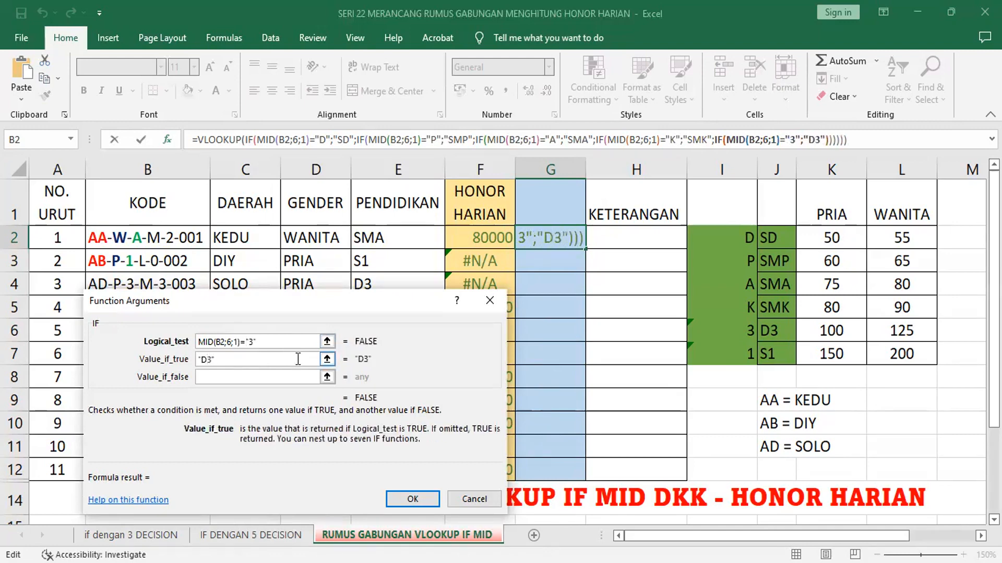
click(275, 378)
text("S)
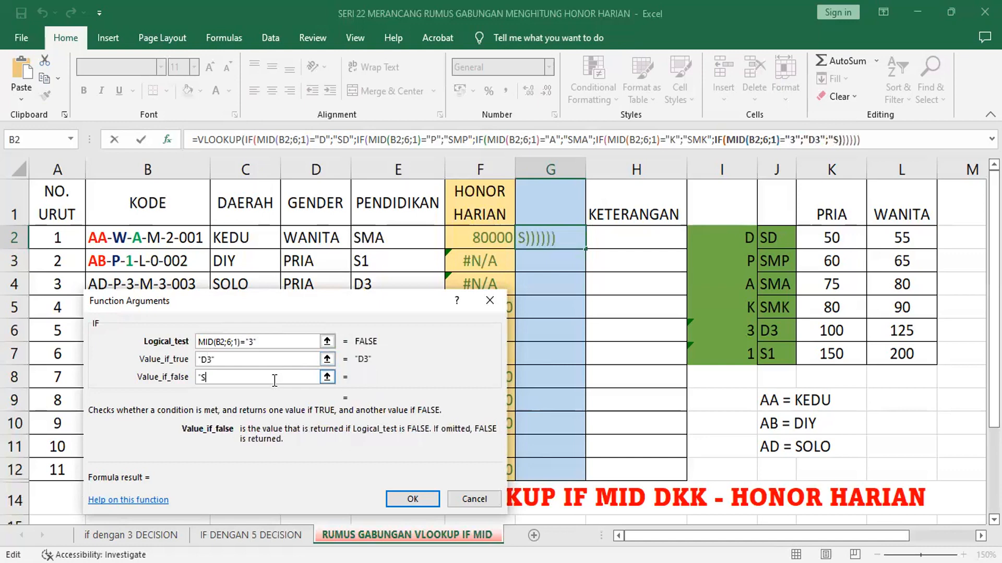
text(1")
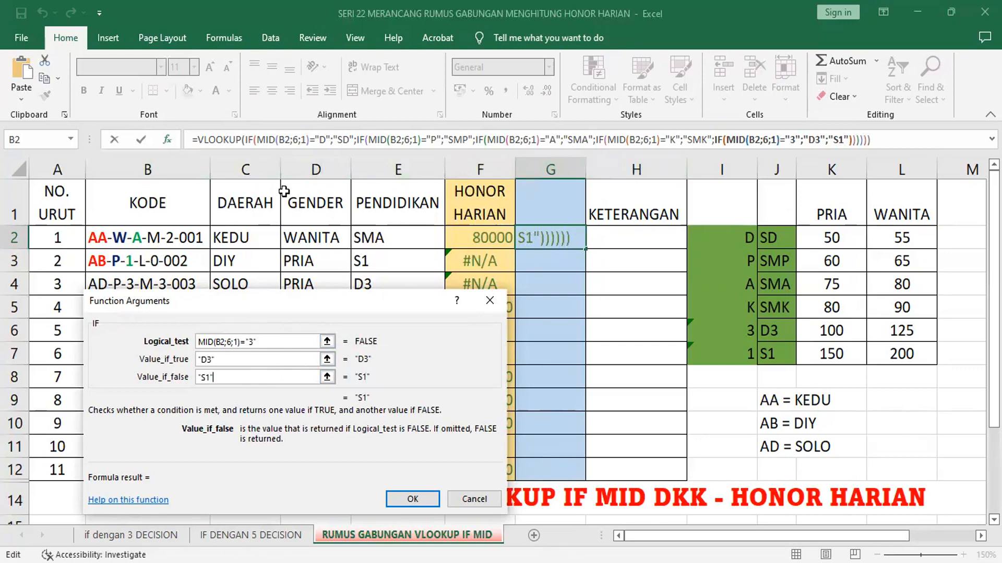
Step: Return to the outer VLOOKUP's arguments at its table array
click(222, 137)
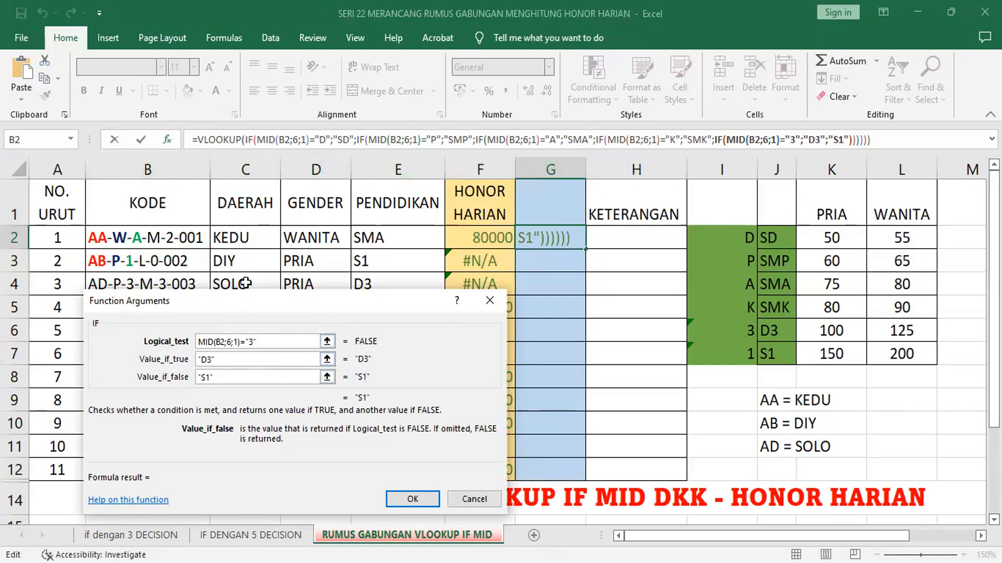
click(241, 360)
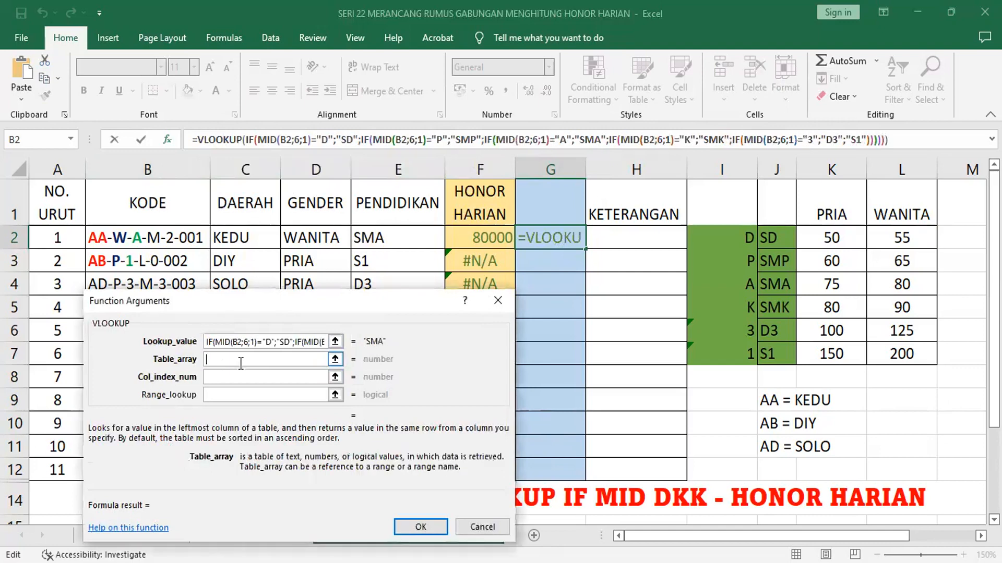
text(UPAH)
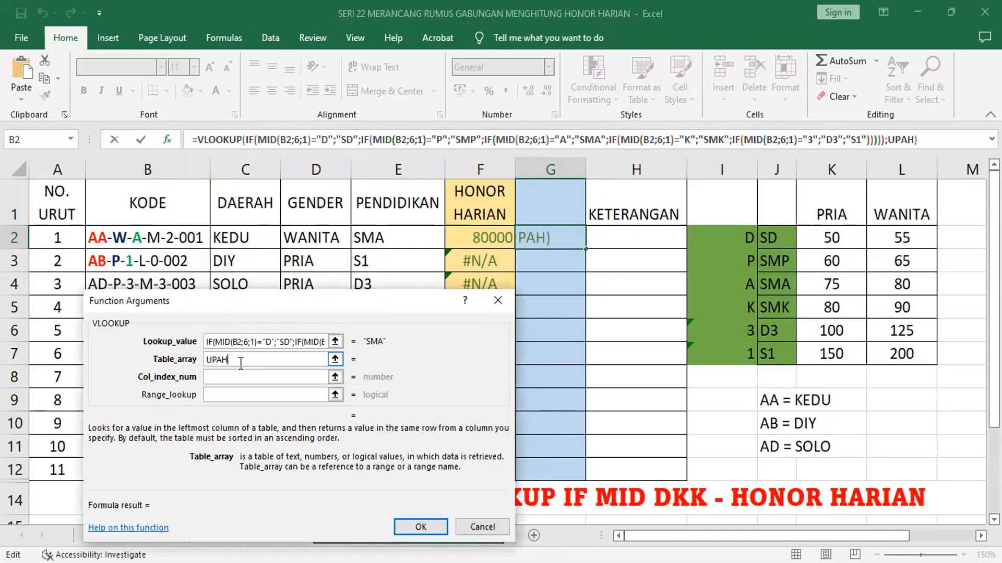
key(BackSpace)
key(BackSpace)
key(BackSpace)
key(BackSpace)
Step: Set the VLOOKUP table array to the named range HONOR and nest an IF function as the column index number
text(HONOR)
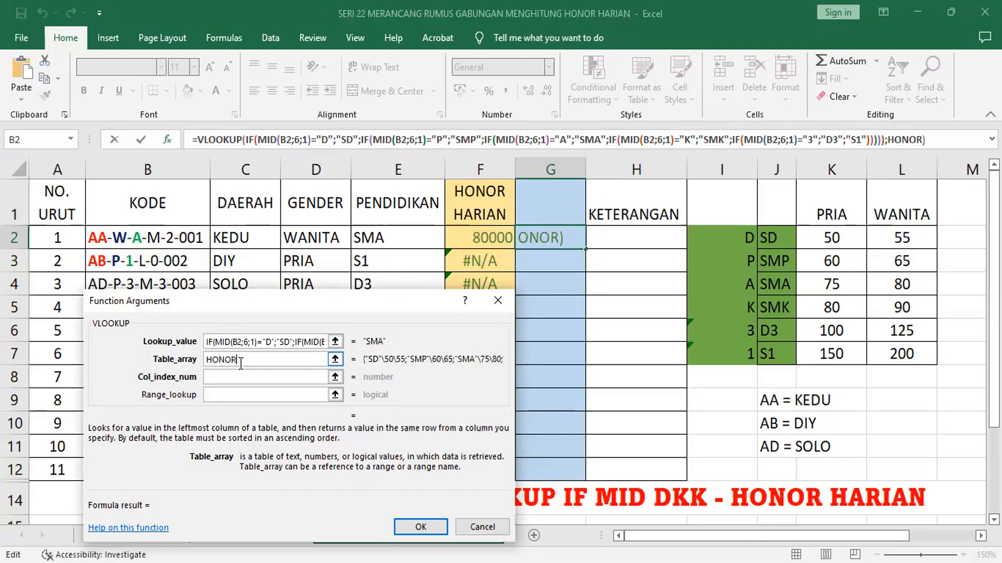
key(Tab)
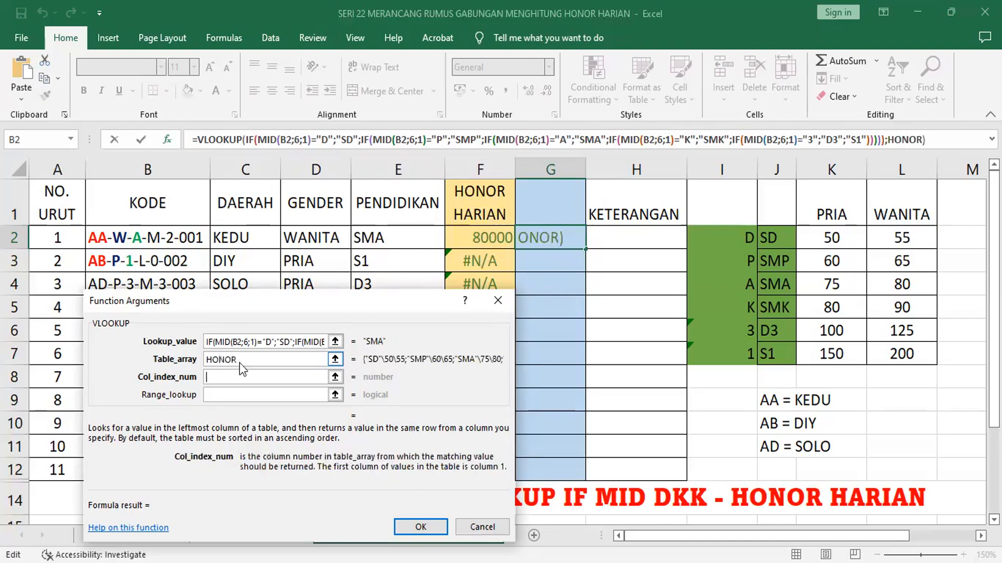
click(71, 139)
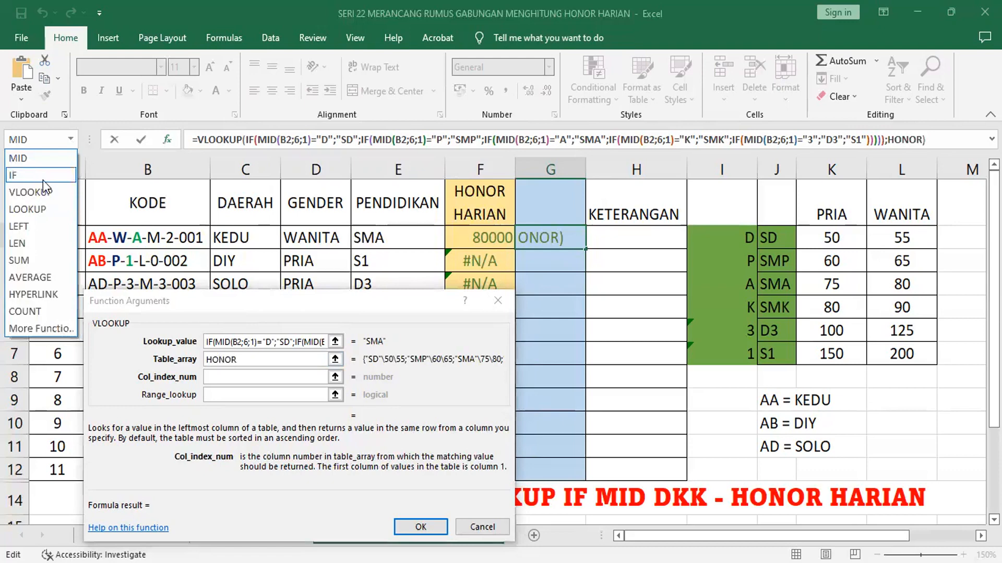
click(42, 176)
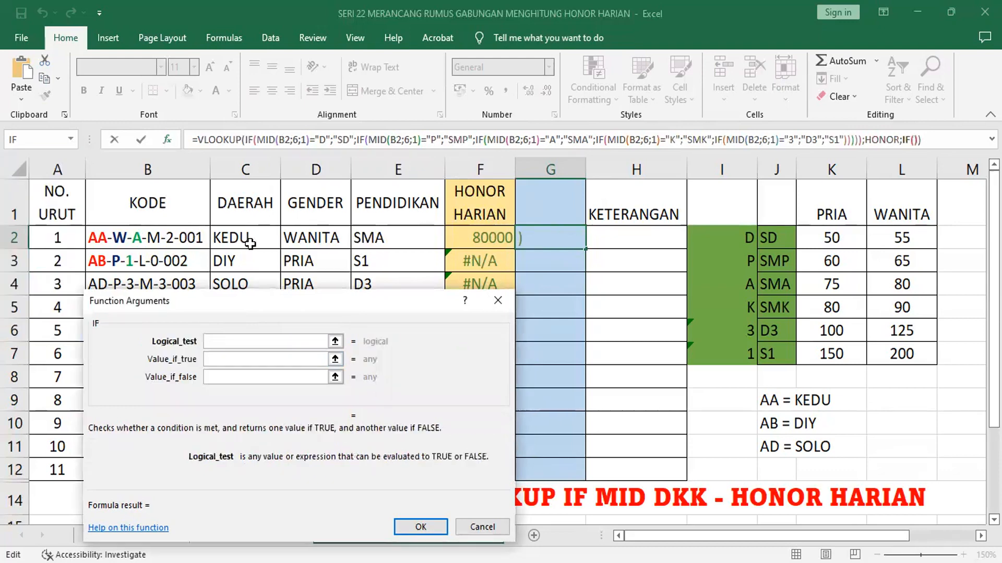
Step: Make the column-index IF test D2="PRIA" and return 2 when the condition is true
click(304, 239)
text(=)
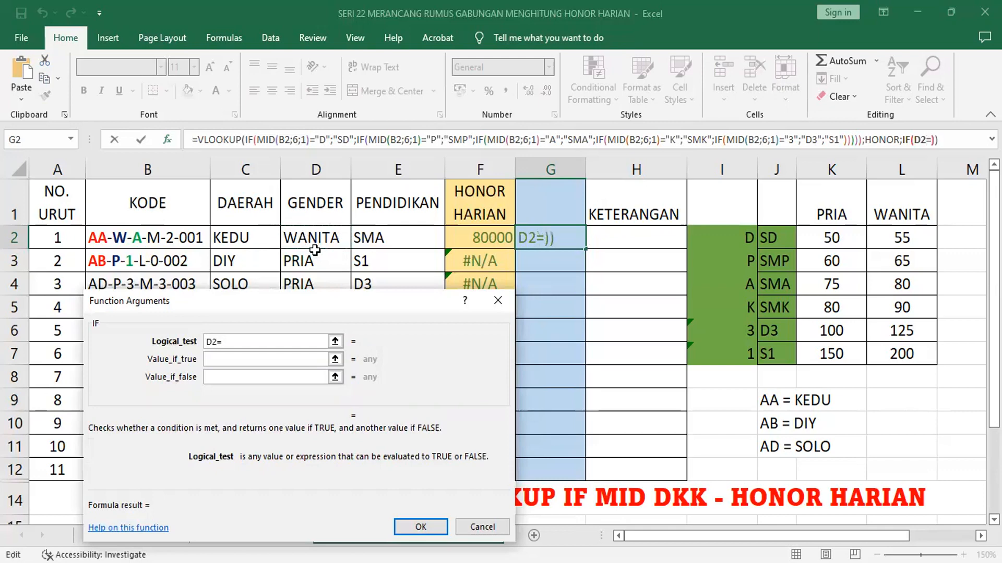
text("PRIA")
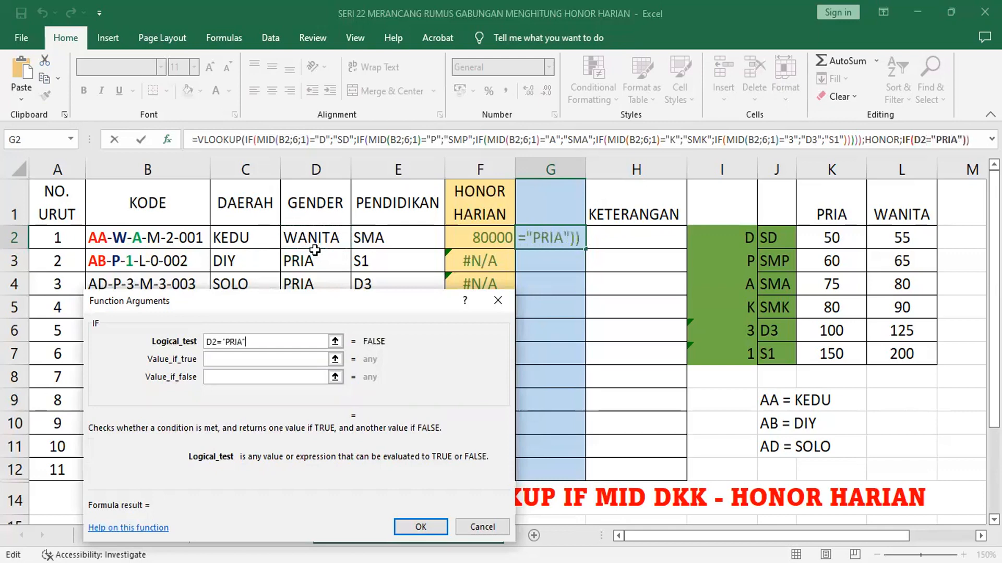
key(Tab)
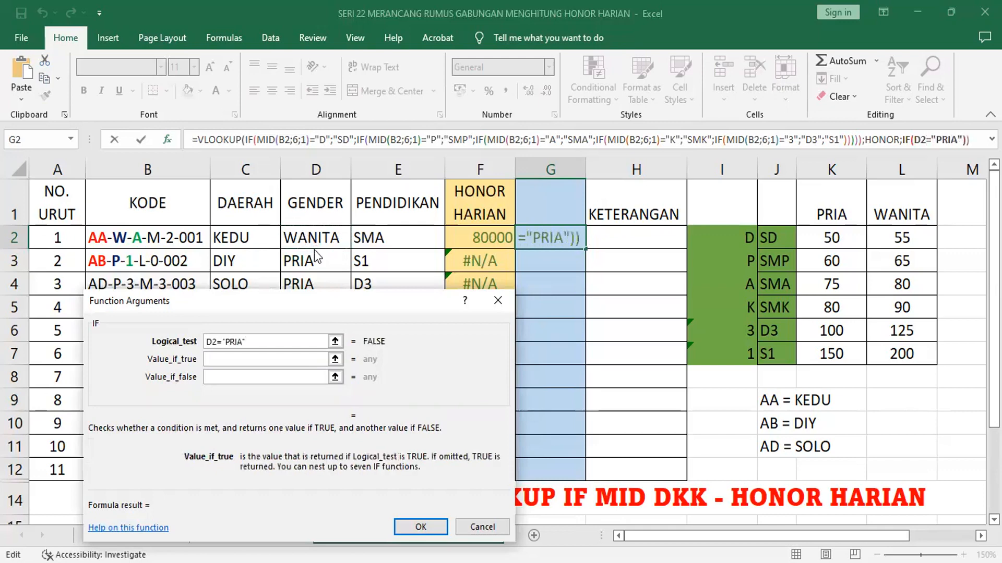
text(2)
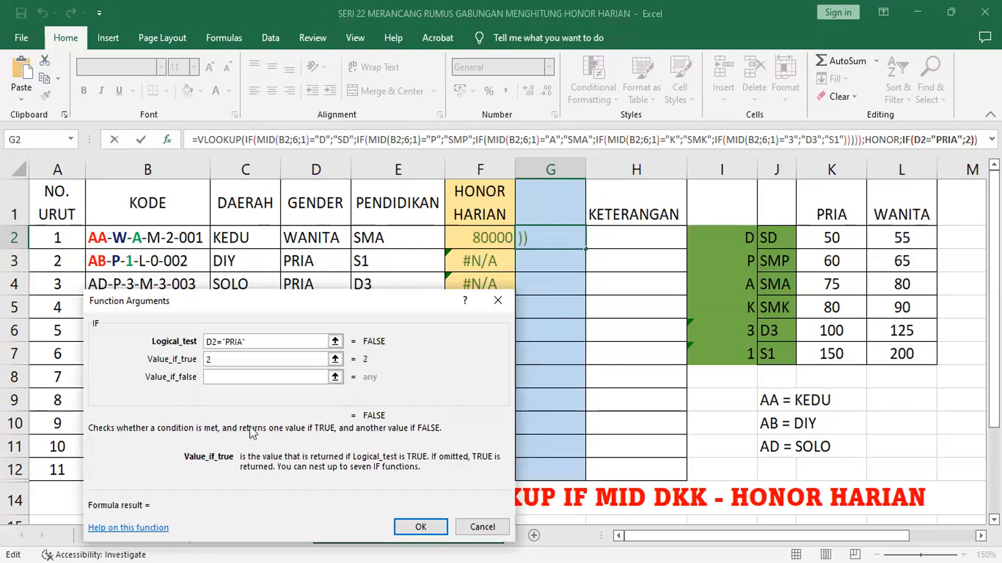
Step: Return 3 when the column-index IF is false, complete the formula in G2, and fill it down to G12
click(260, 376)
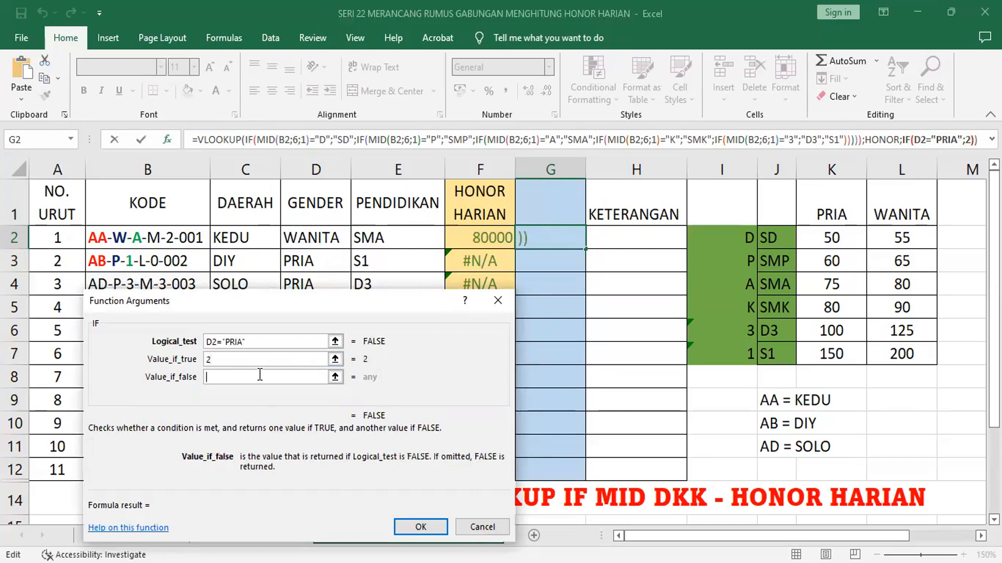
text(3)
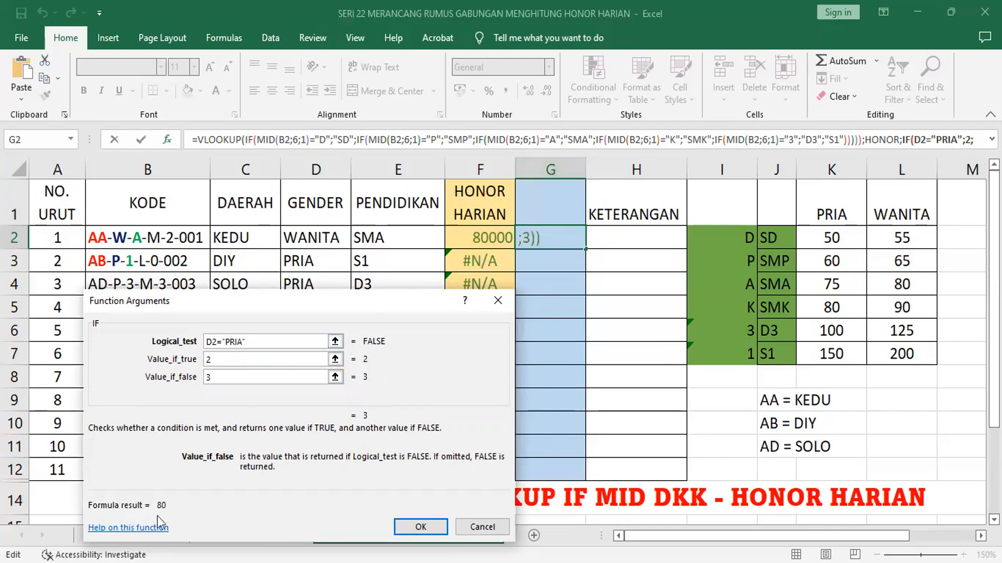
click(420, 528)
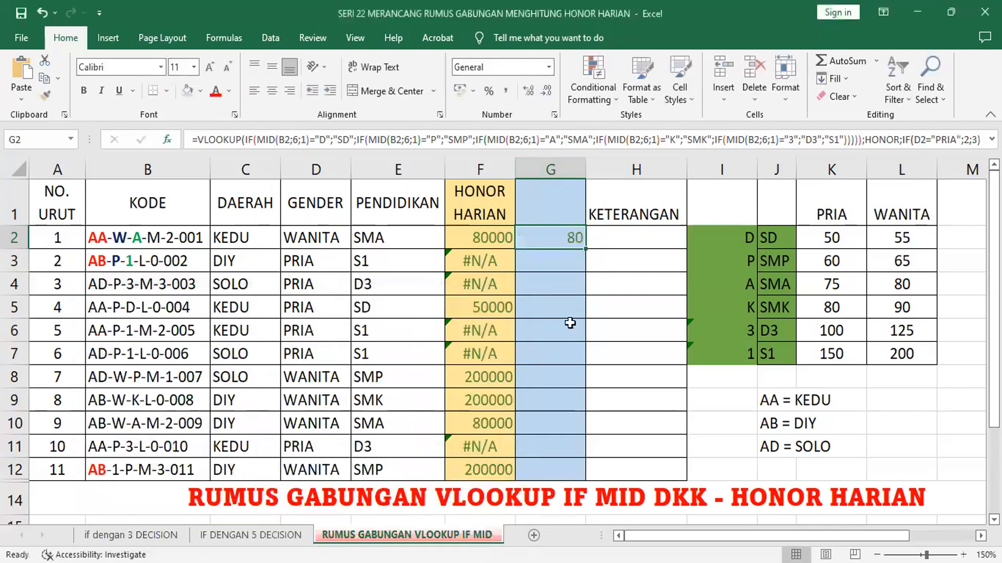
double_click(585, 251)
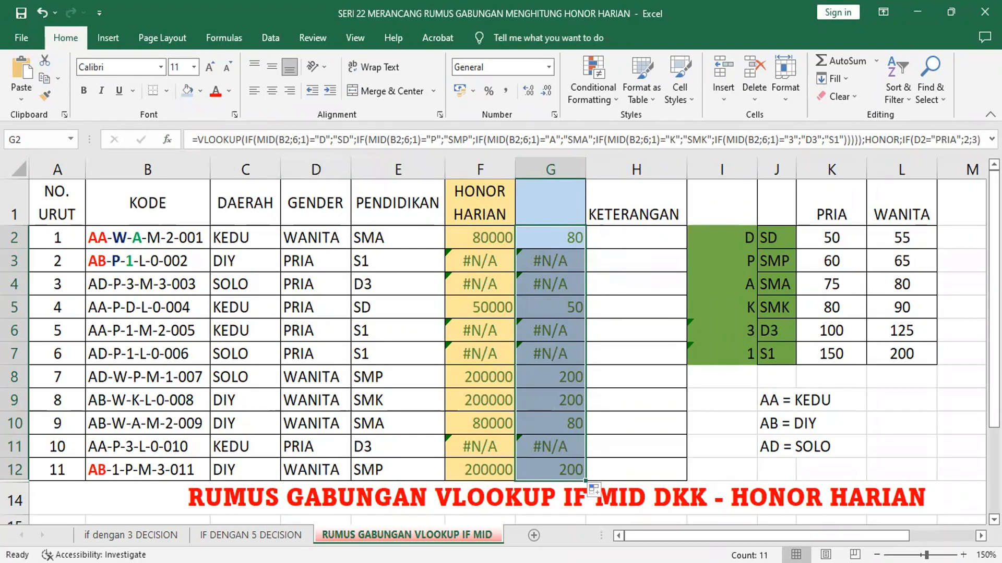
Step: Delete column G with the trial formulas and clear the HONOR HARIAN formulas in F2:F12
drag(838, 153, 838, 184)
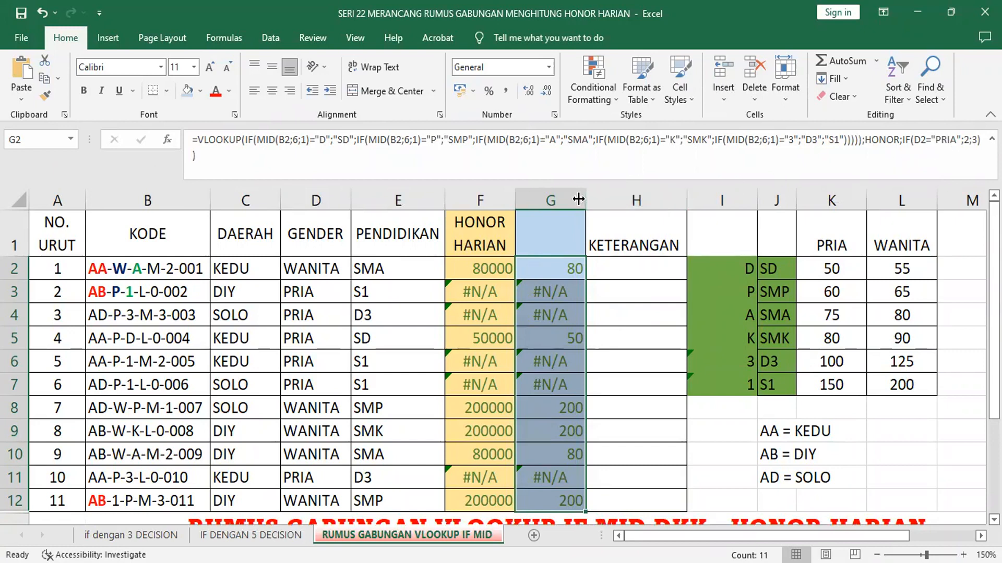
click(552, 199)
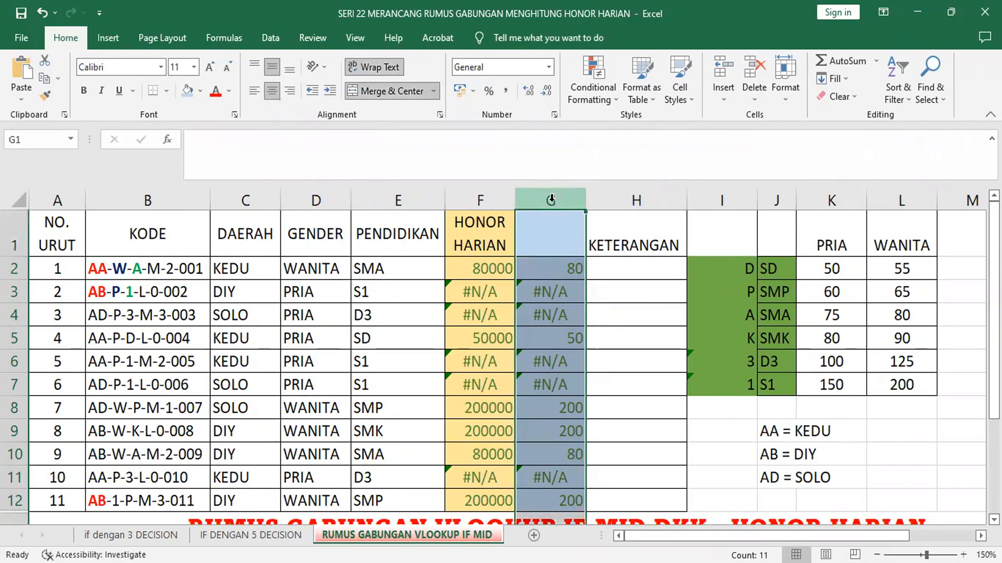
right_click(551, 198)
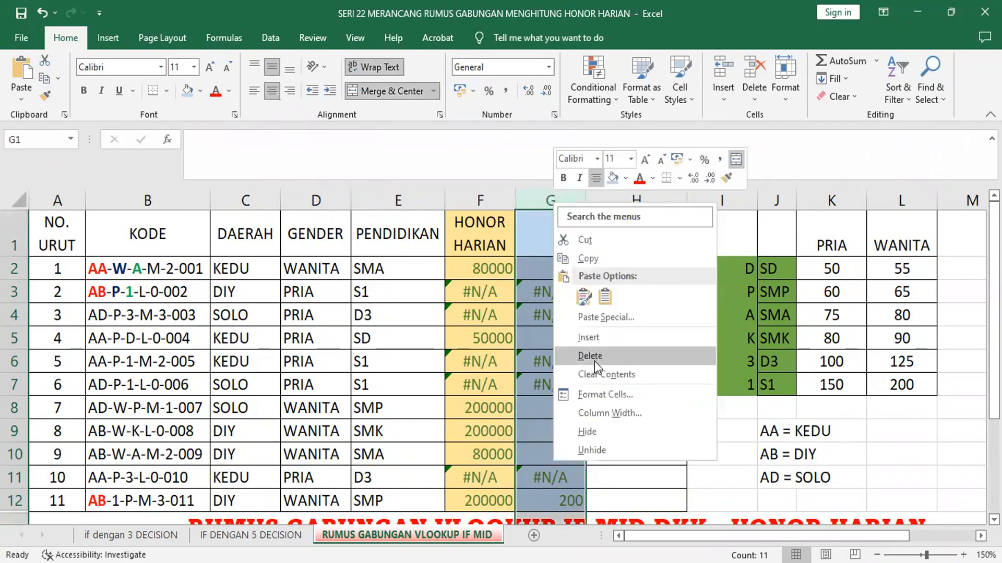
click(590, 356)
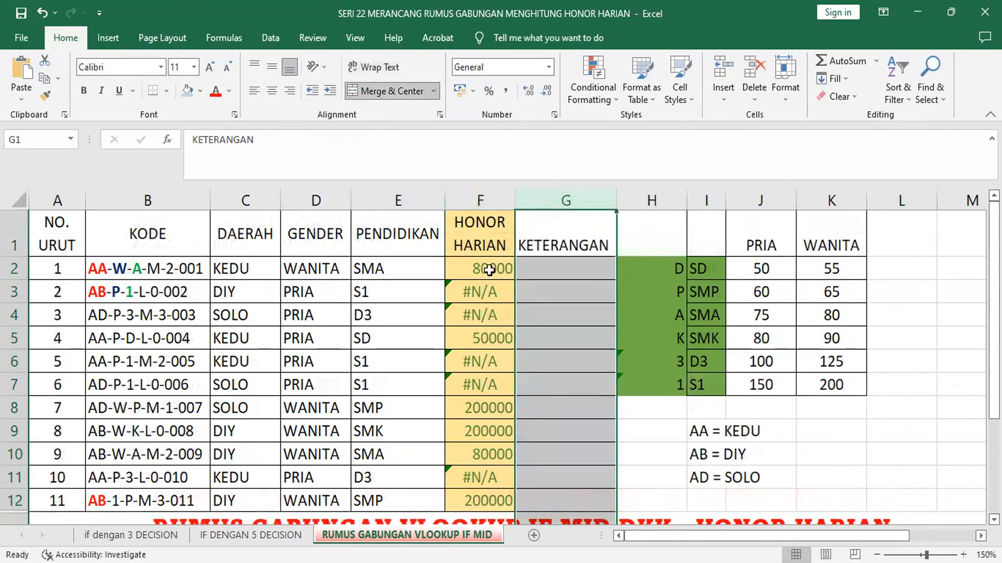
drag(488, 269, 489, 500)
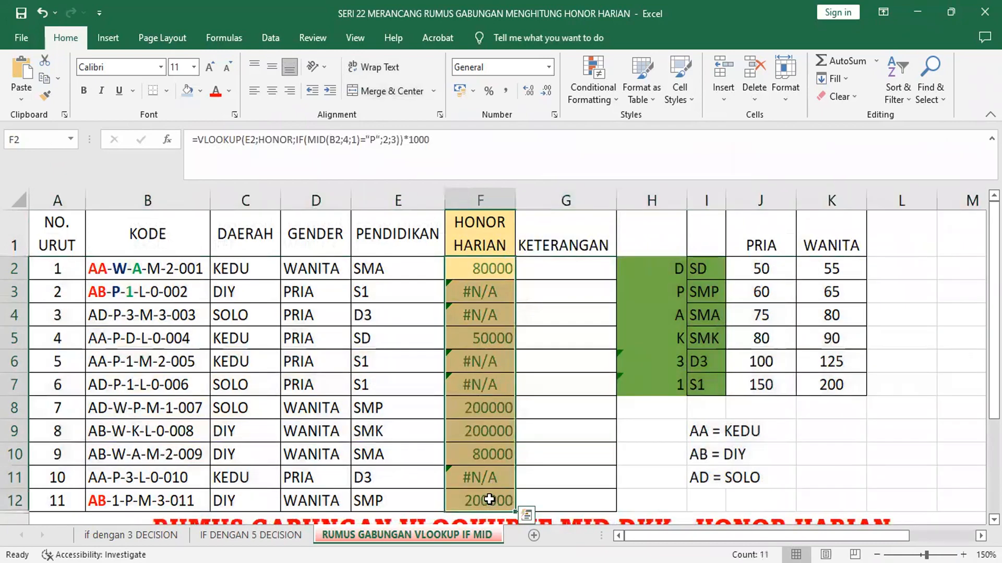
key(Delete)
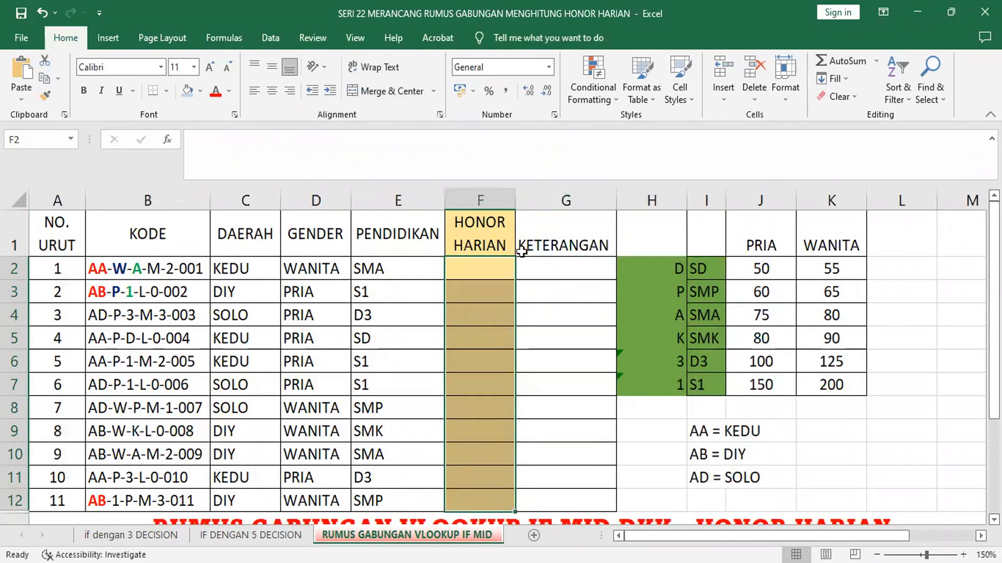
Step: Start a VLOOKUP function in F2 with the PENDIDIKAN cell E2 as its lookup value
click(471, 271)
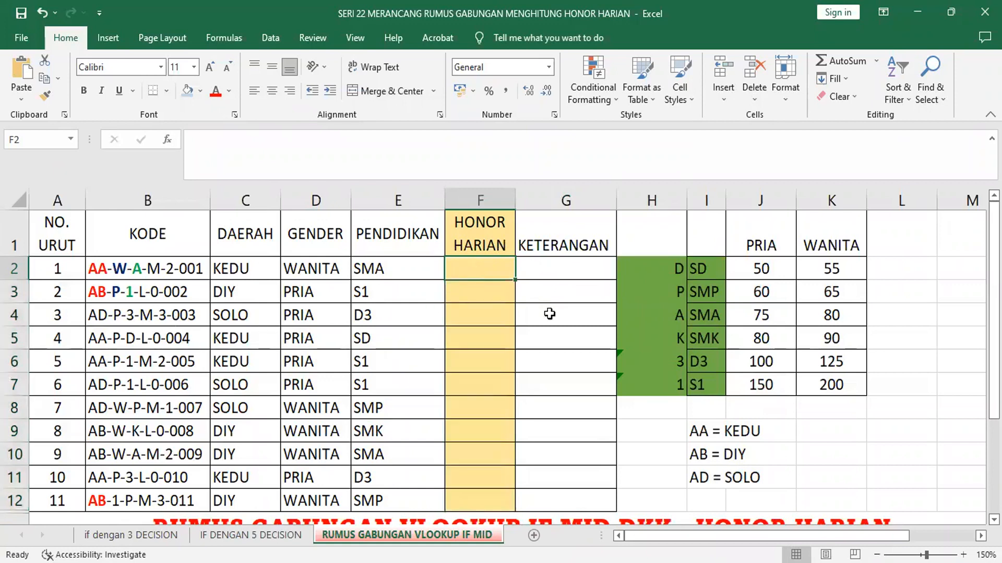
click(168, 141)
click(198, 409)
click(358, 542)
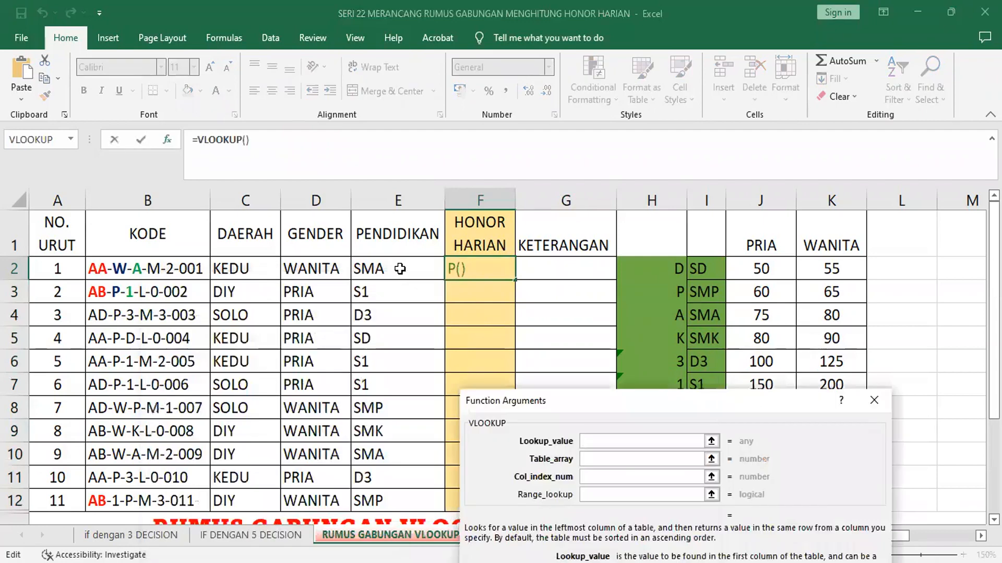
click(400, 269)
Step: Set the VLOOKUP table array to the named range HONOR
click(642, 464)
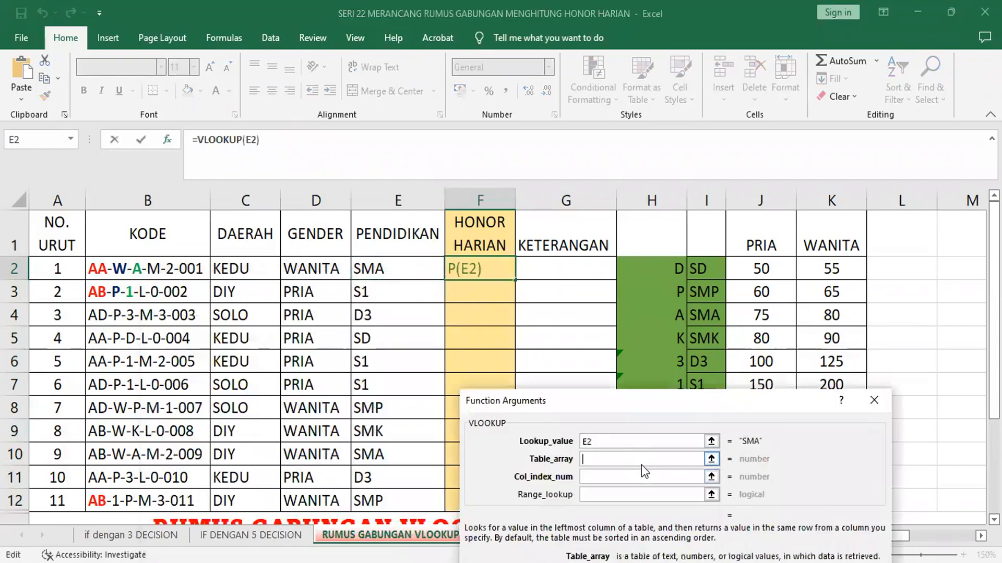
text(UPAH)
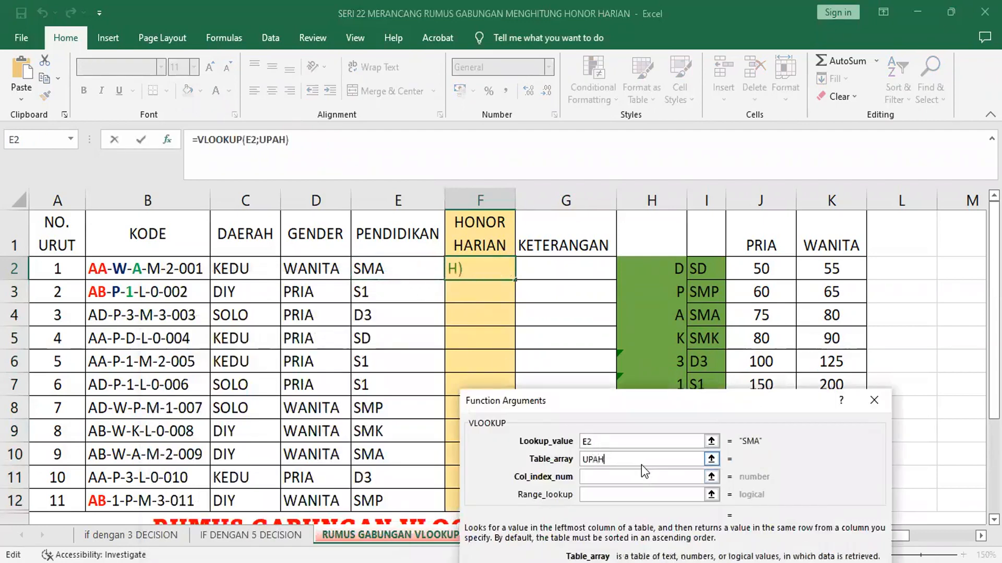
click(629, 477)
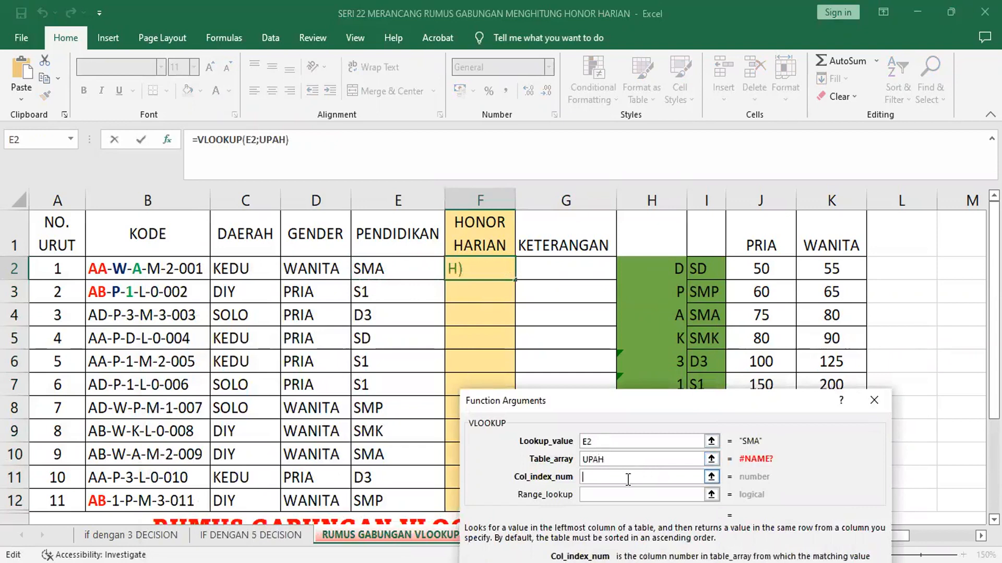
click(633, 458)
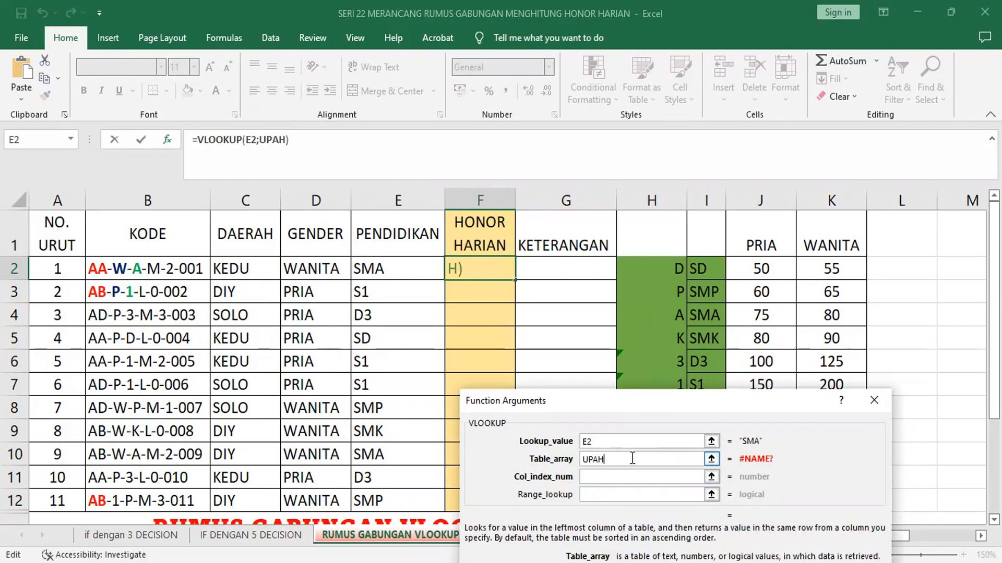
key(BackSpace)
key(BackSpace)
key(BackSpace)
key(BackSpace)
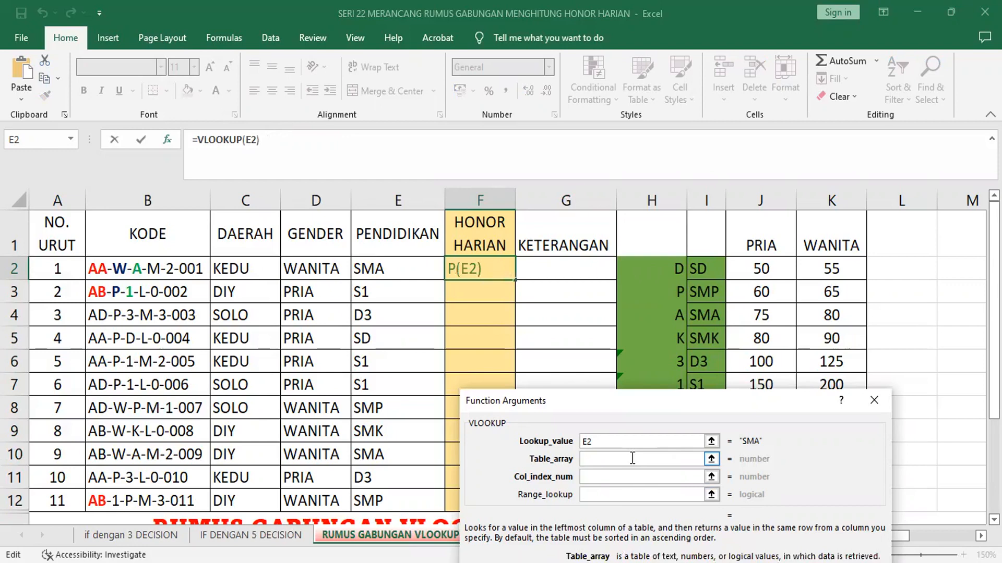
text(HONOR)
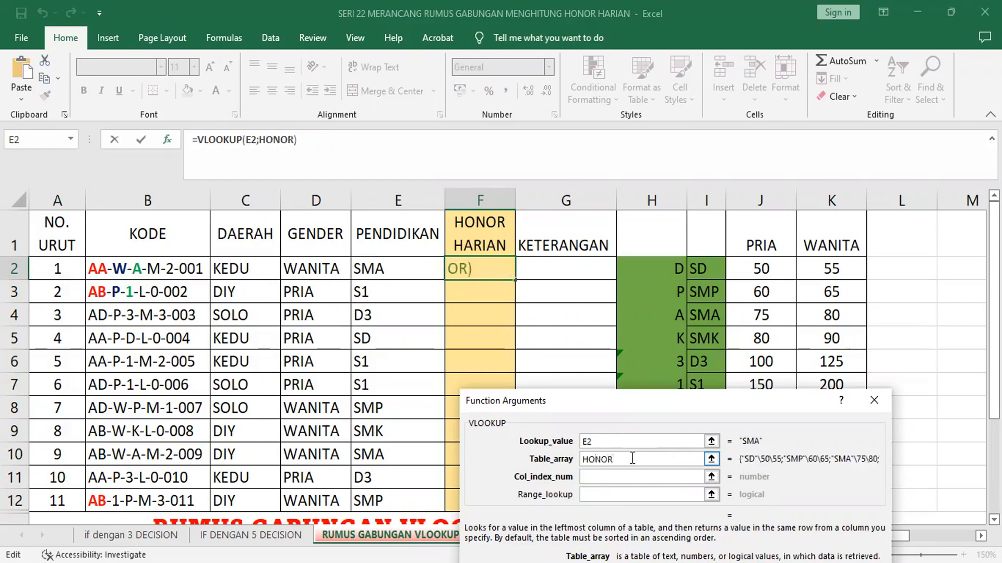
Step: Nest an IF function as the VLOOKUP column index number, with D2="PRIA" as its logical test
click(610, 477)
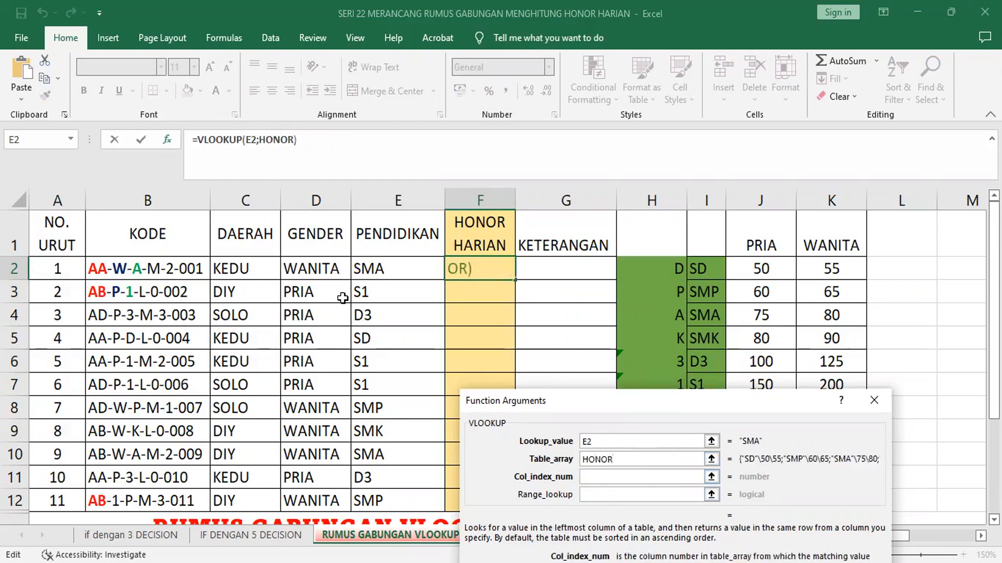
click(72, 138)
click(49, 177)
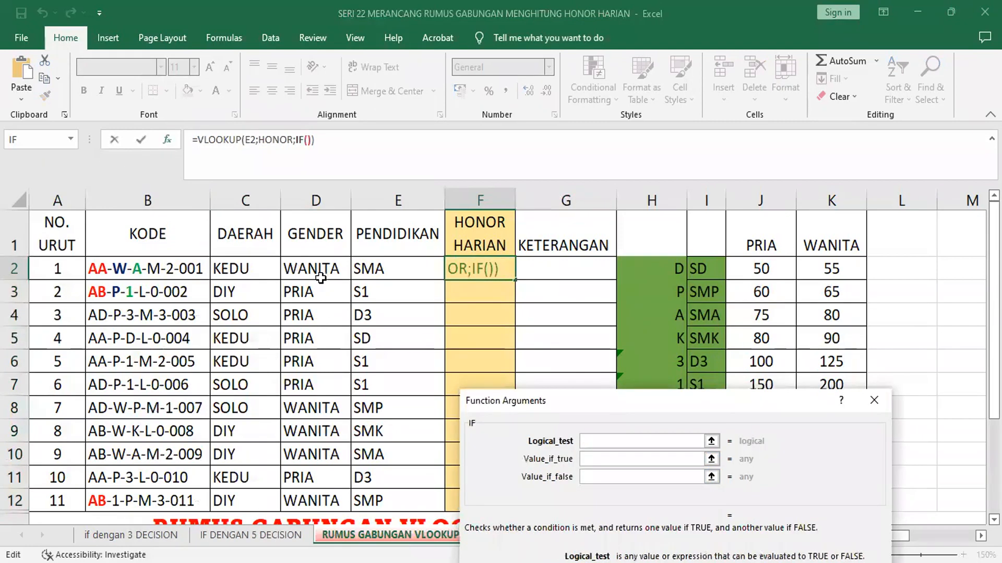
click(320, 269)
text(=")
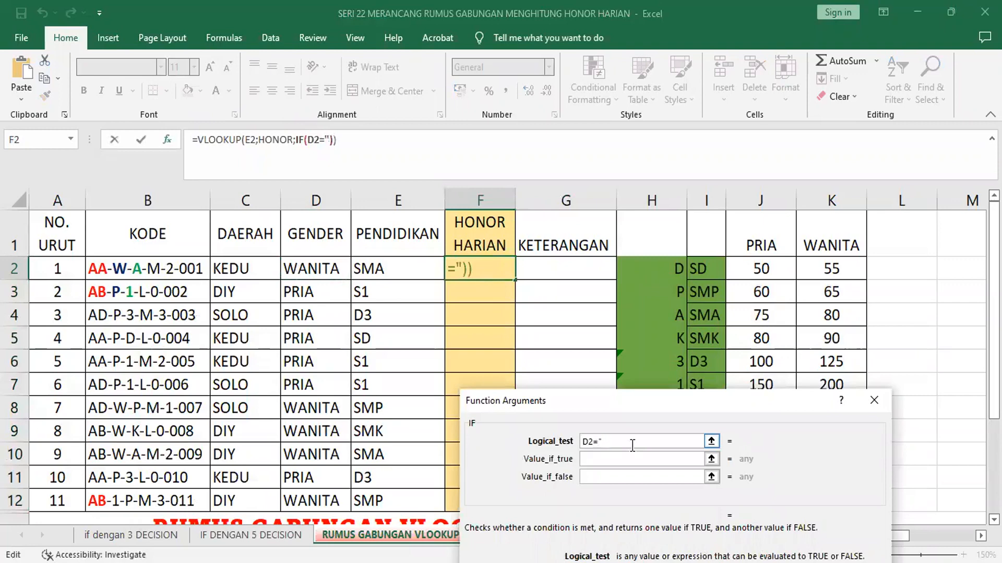
text(PRIA")
key(Tab)
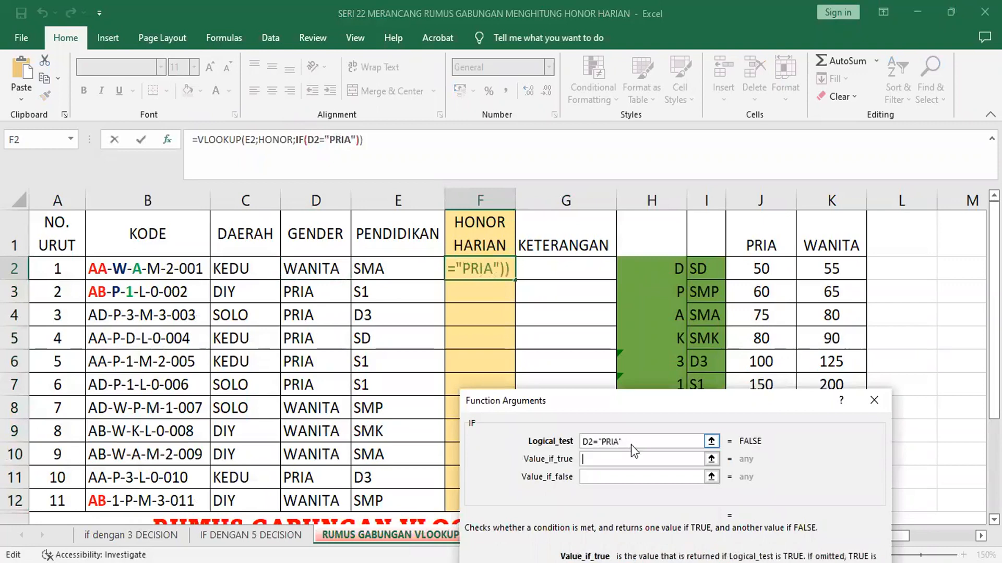
Step: Make the nested IF return 2 when its condition is true and 3 when it is false
text(2)
key(Tab)
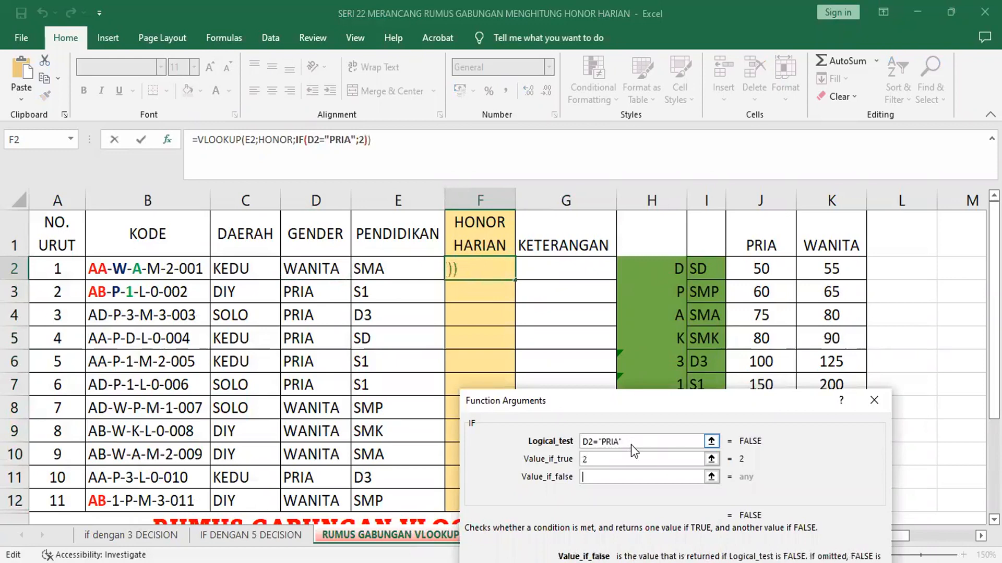
text(")
key(BackSpace)
text(3)
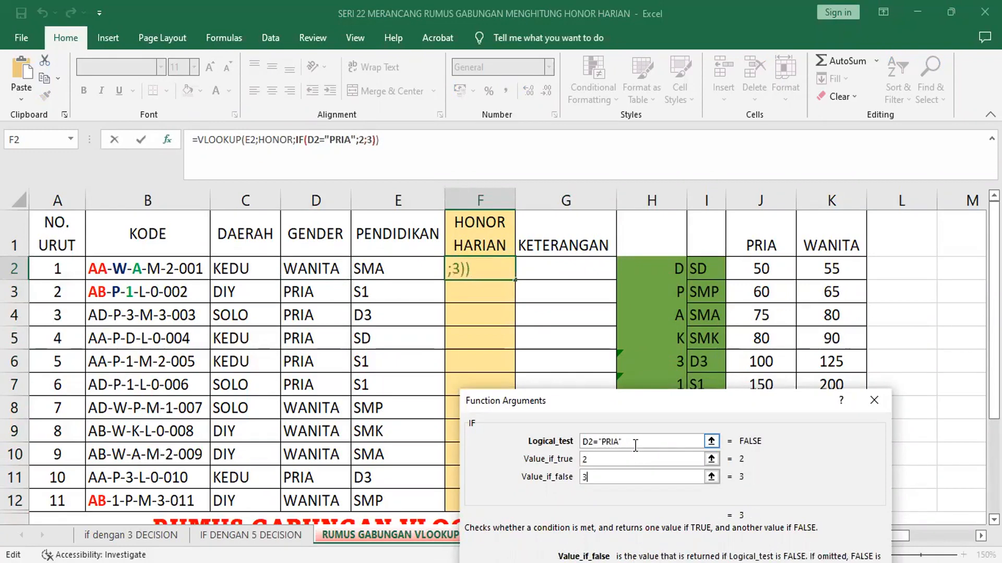
Step: Set the outer VLOOKUP's range lookup to 0, complete the formula, and fill it down from F2 to F12
click(224, 140)
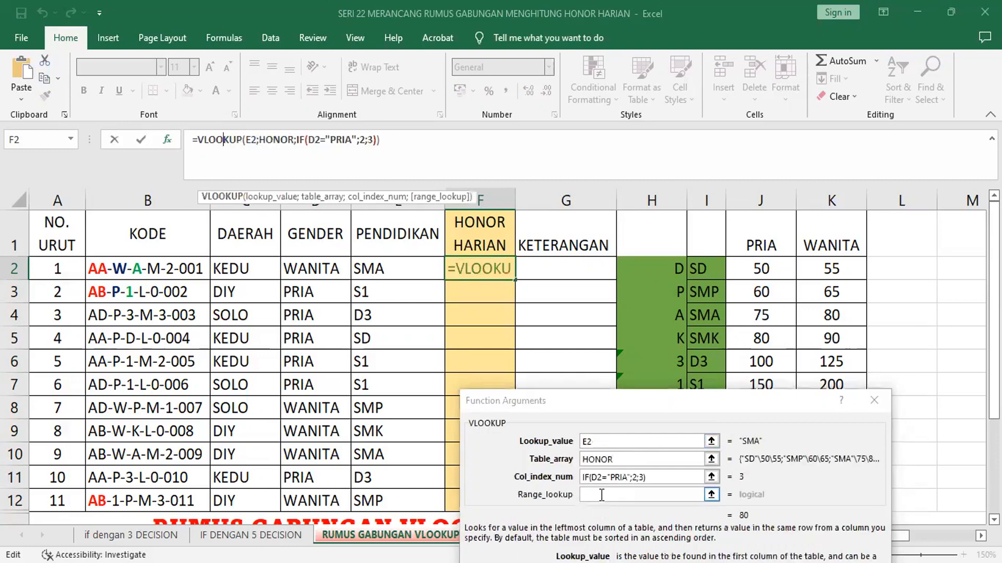
click(601, 495)
text(0)
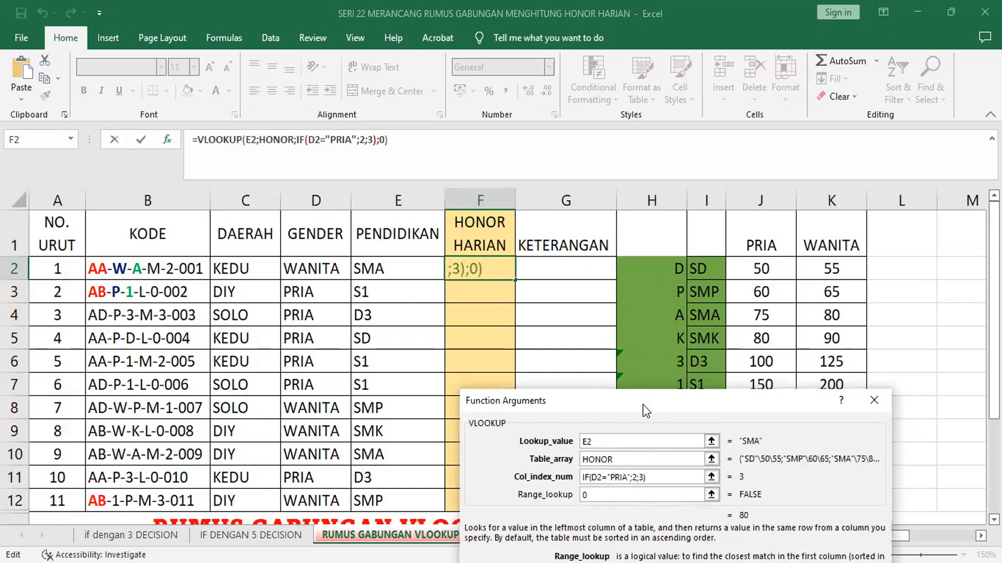
click(850, 454)
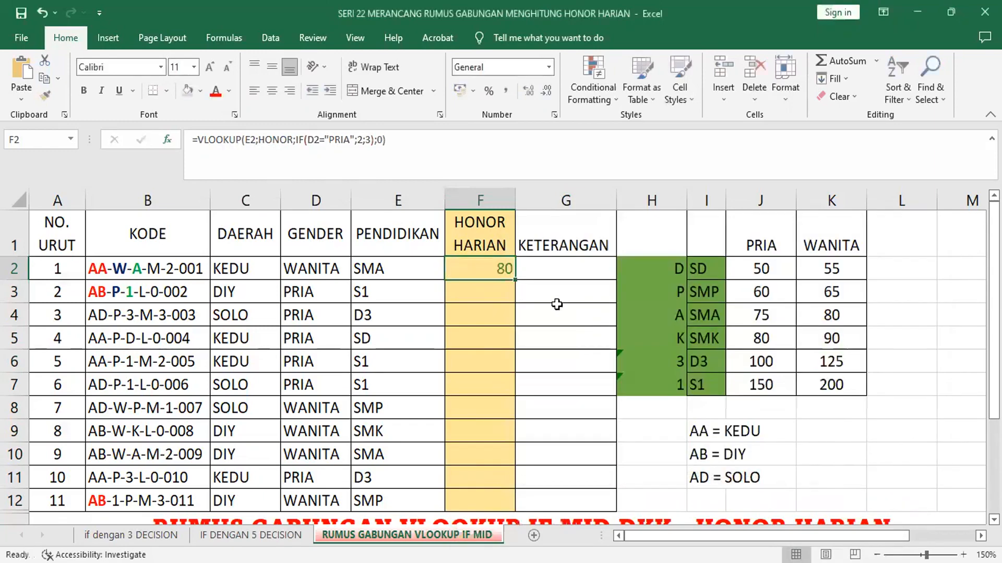
double_click(514, 278)
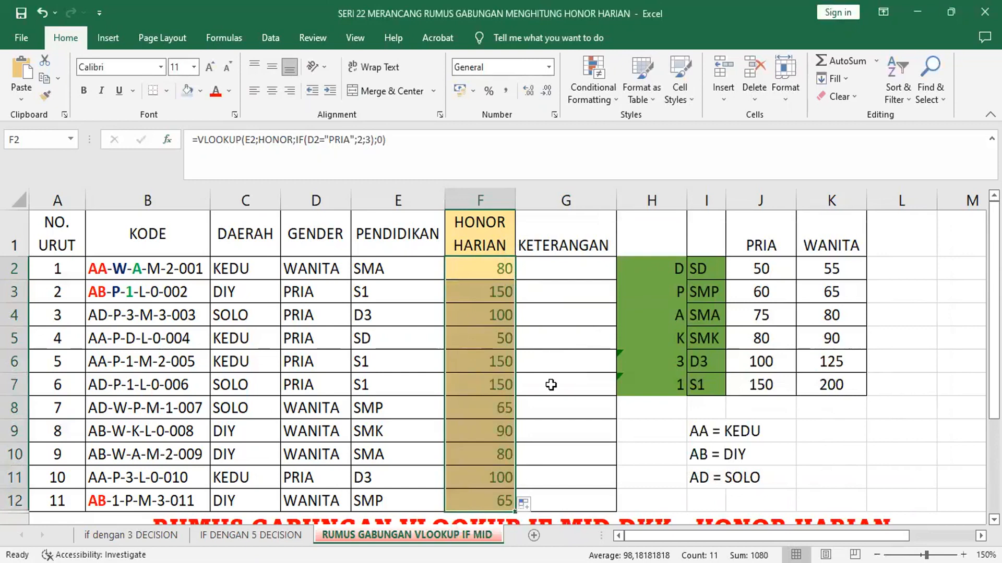
Step: Insert a new column before KETERANGAN and give the whole column a light green fill
click(566, 200)
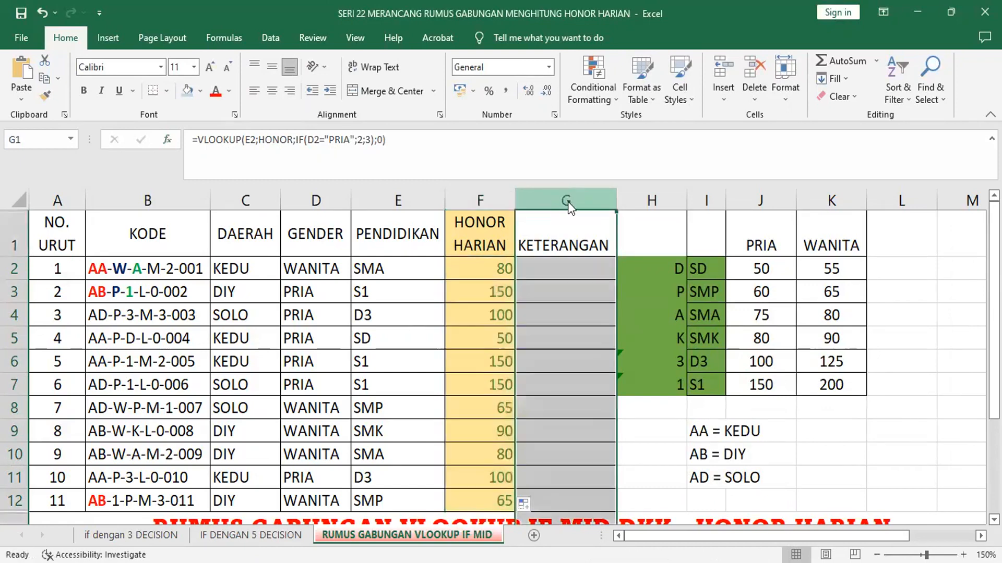
right_click(568, 202)
click(615, 336)
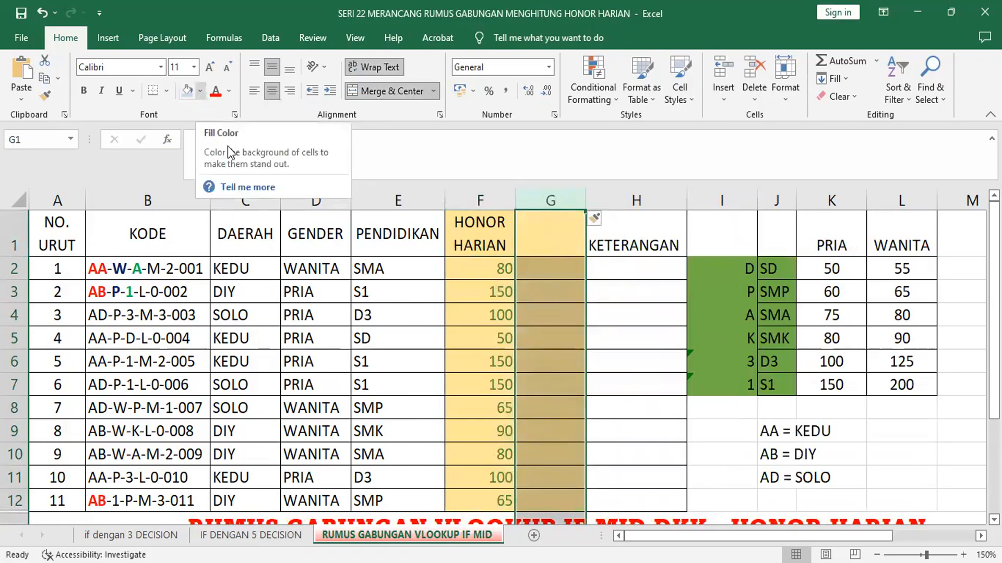
click(200, 91)
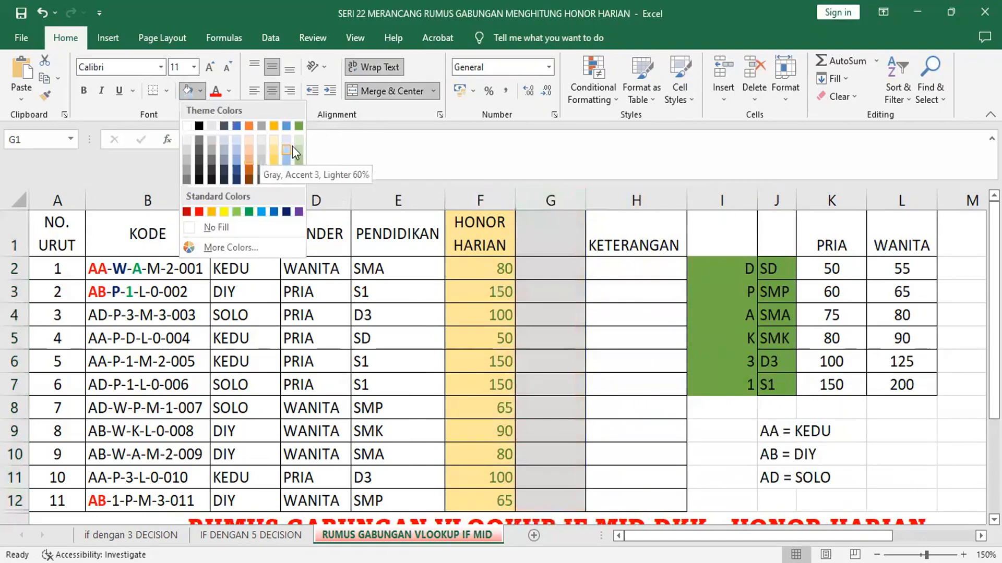
click(299, 159)
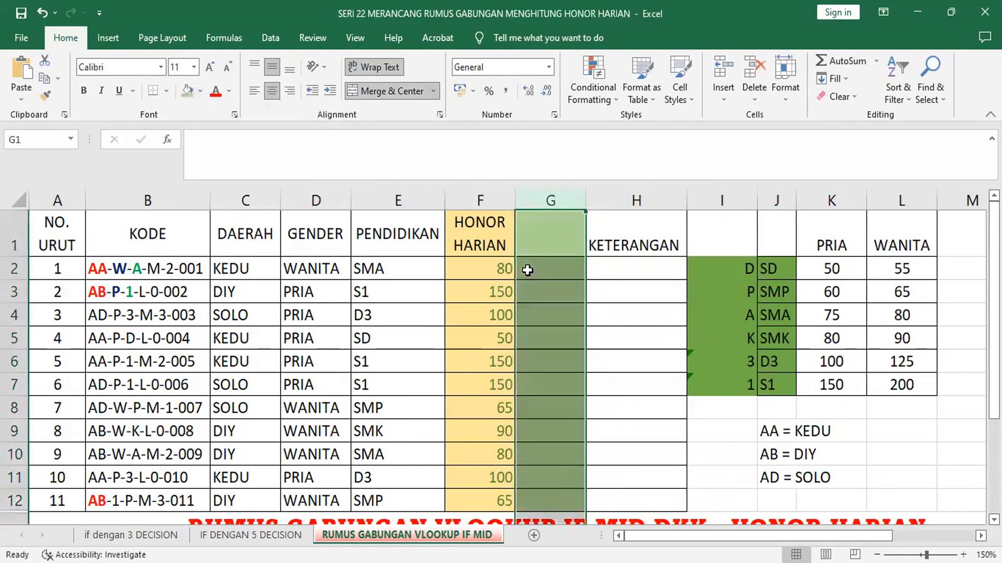
Step: Start a VLOOKUP function in G2 with E2 as its lookup value
key(Down)
click(168, 140)
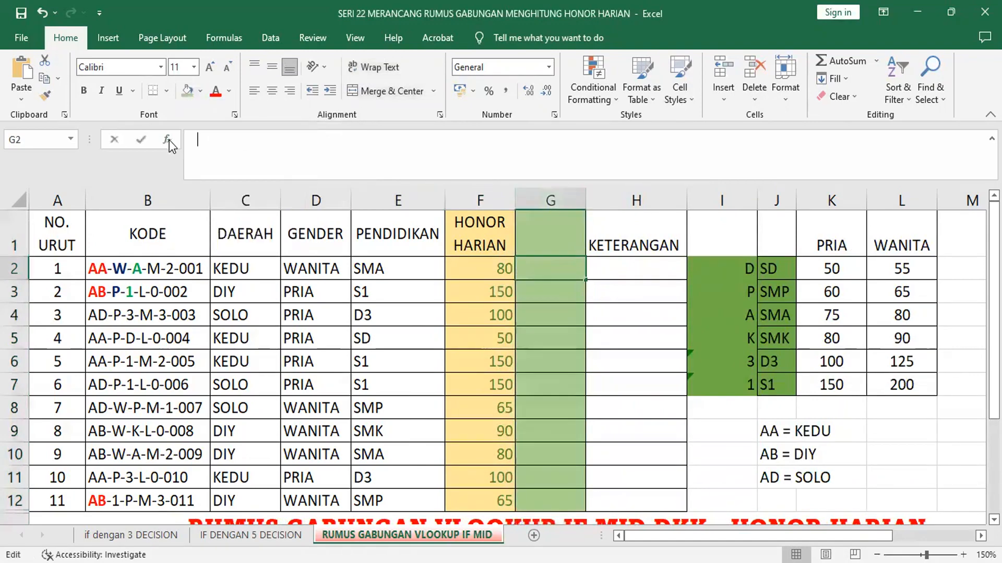
click(617, 333)
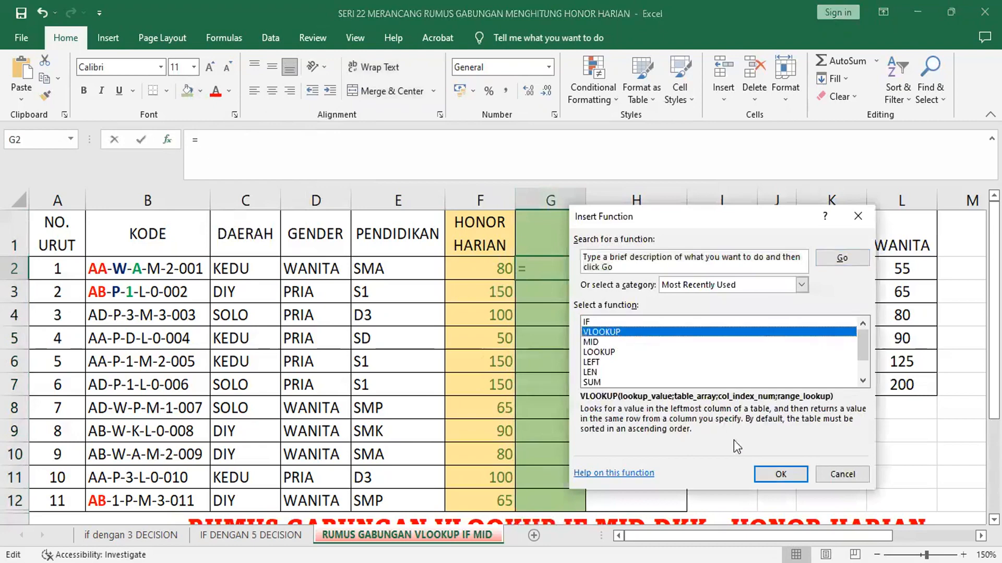
click(781, 475)
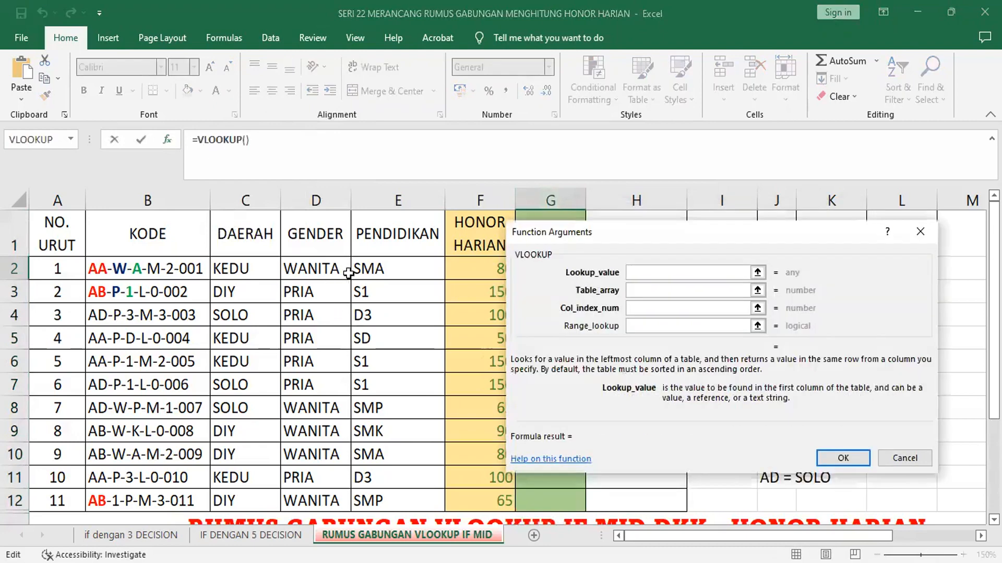
click(391, 269)
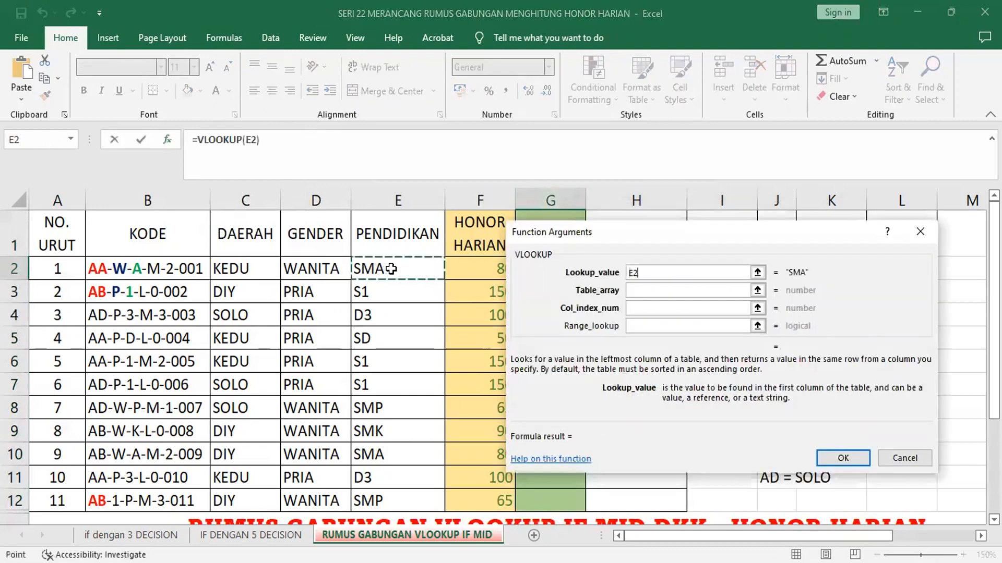
click(638, 290)
text(UPAH)
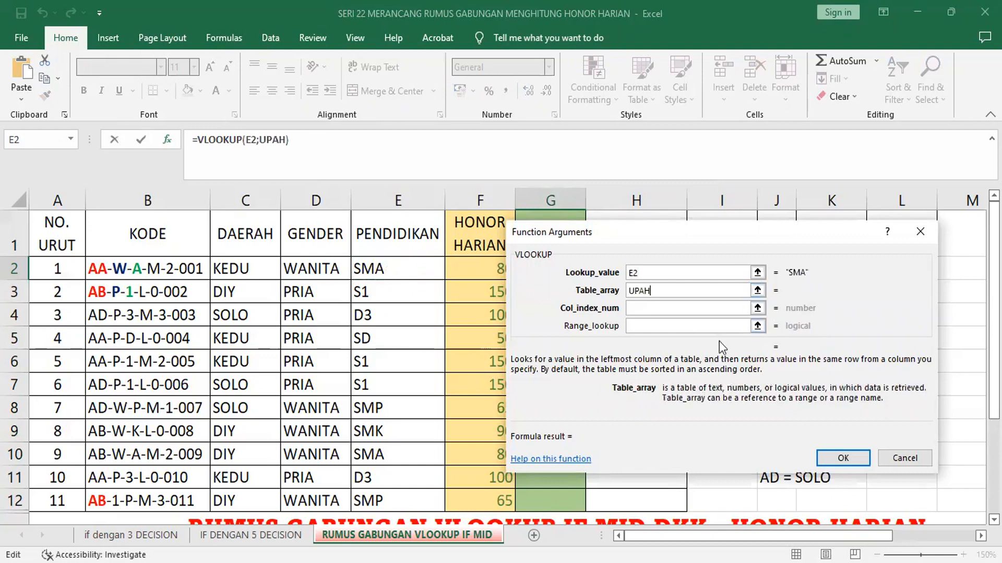
key(Tab)
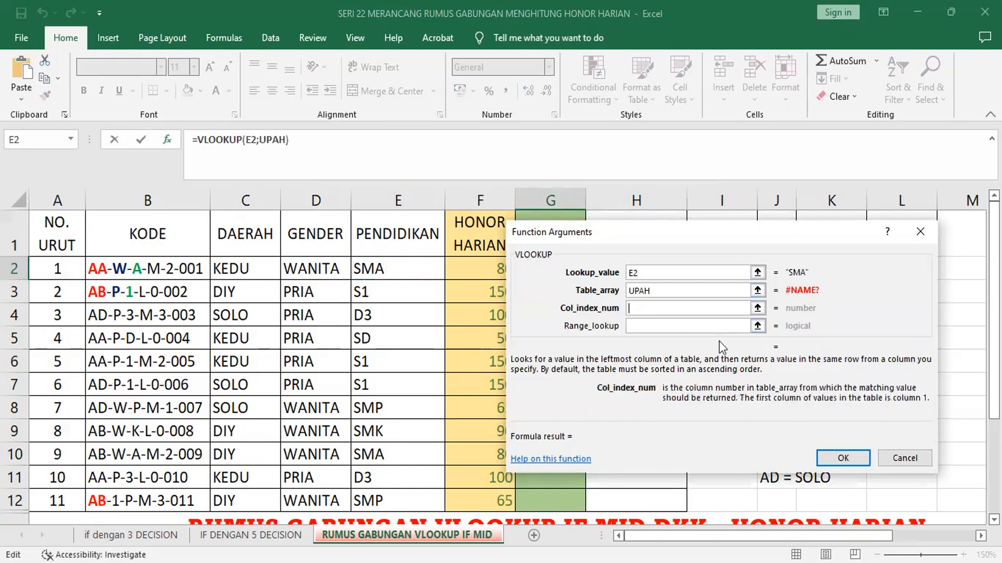
click(695, 292)
key(BackSpace)
key(BackSpace)
key(BackSpace)
key(BackSpace)
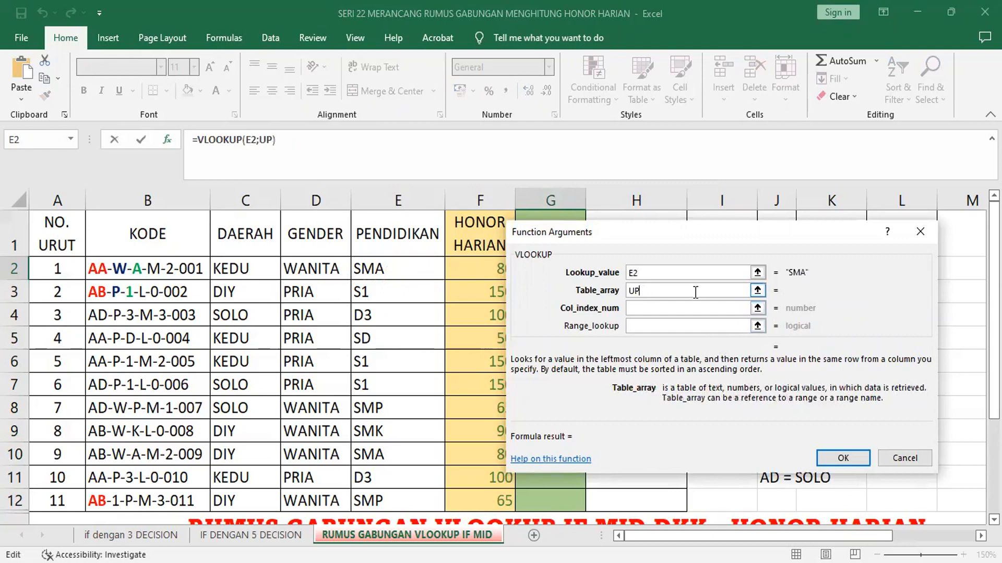
Step: Set the VLOOKUP table array to the named range HONOR and nest an IF function as the column index number
text(HONOR)
click(660, 307)
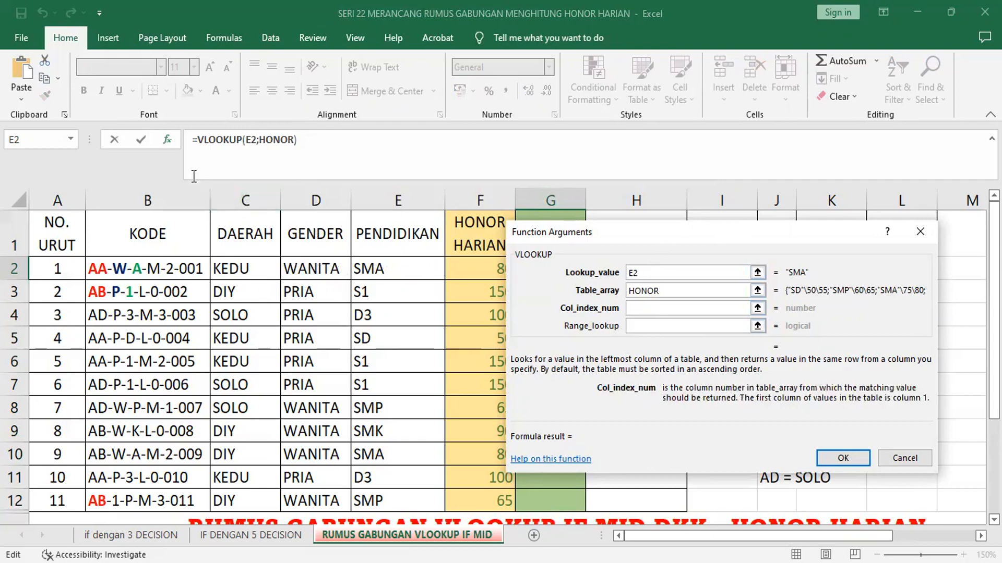
click(70, 139)
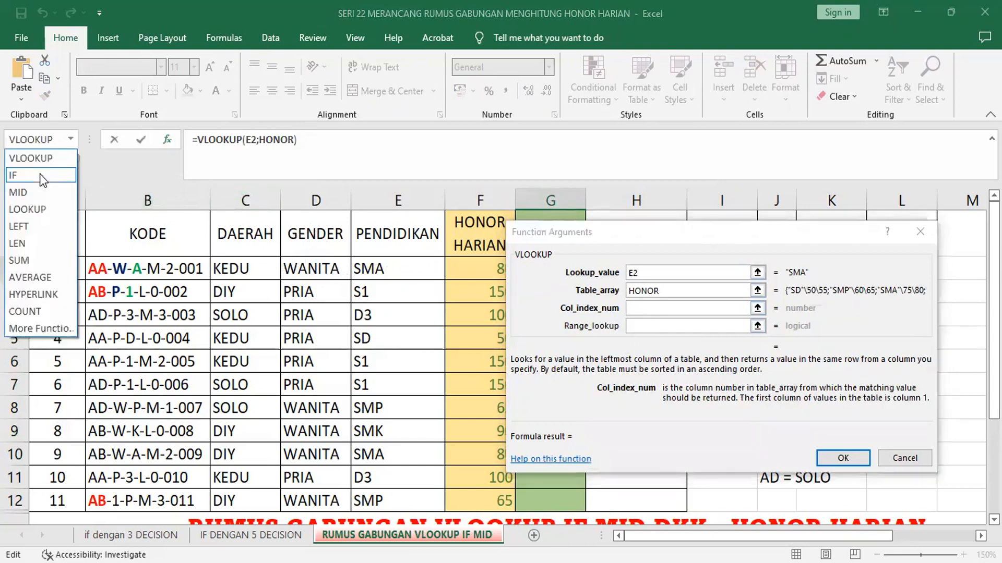
click(39, 173)
Step: Make the nested IF test D2="PRIA", returning 2 when true and 3 when false
click(318, 268)
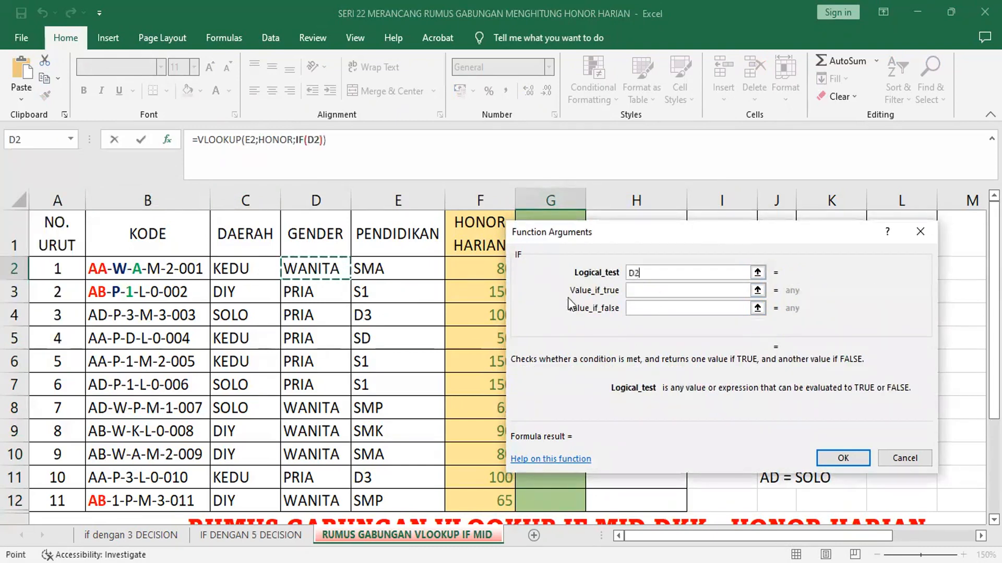
text(="PRI)
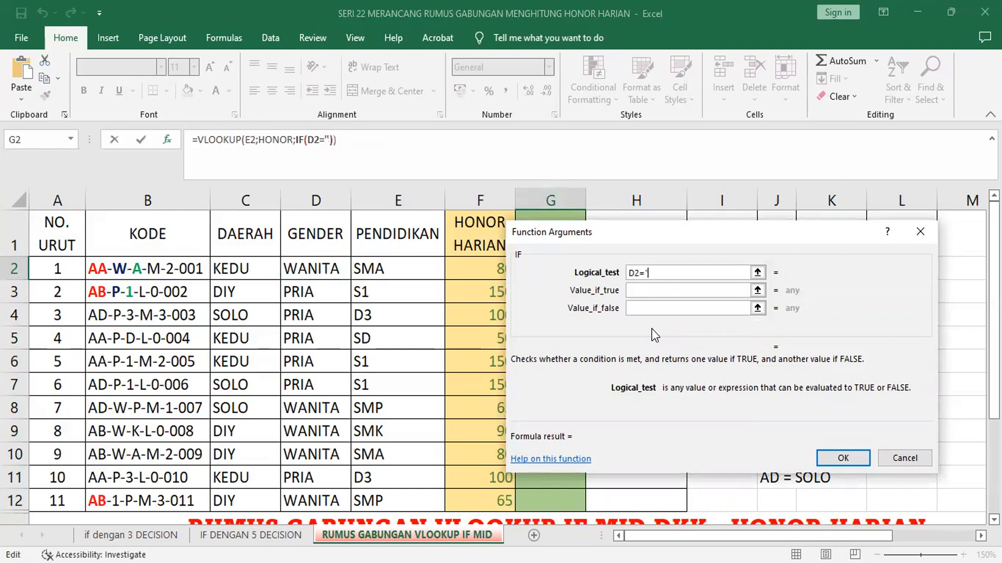
text(A")
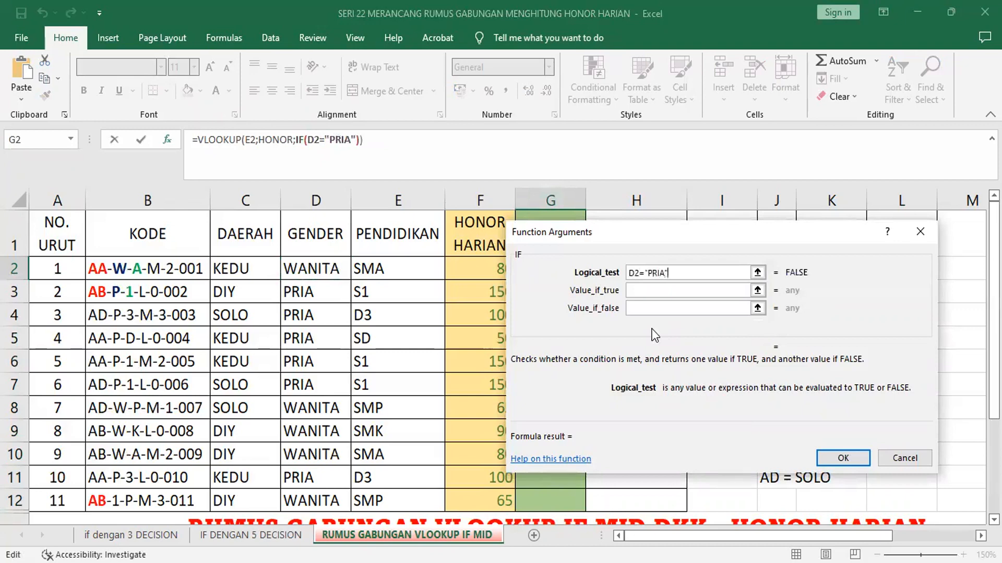
key(Tab)
text(2)
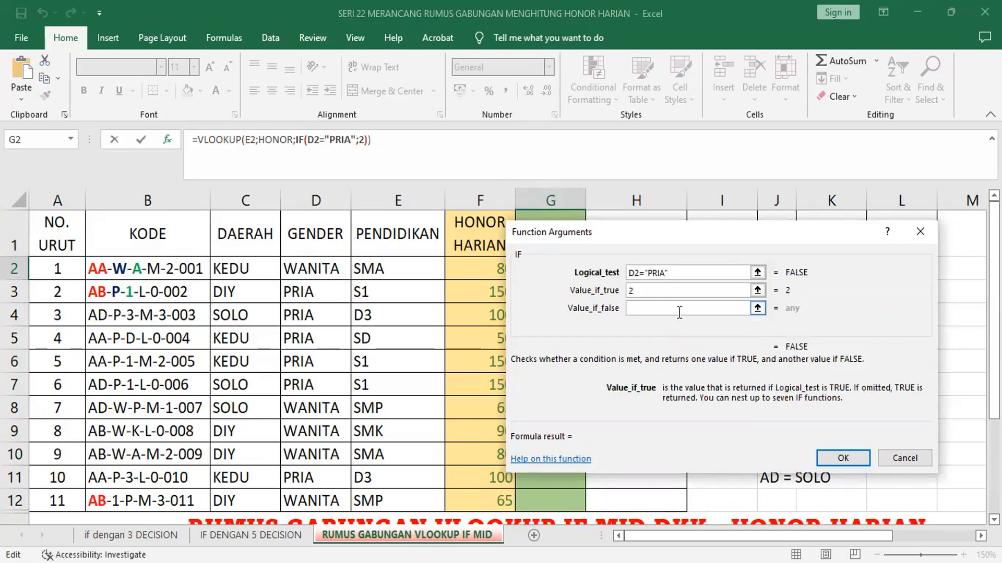
click(679, 312)
text(3)
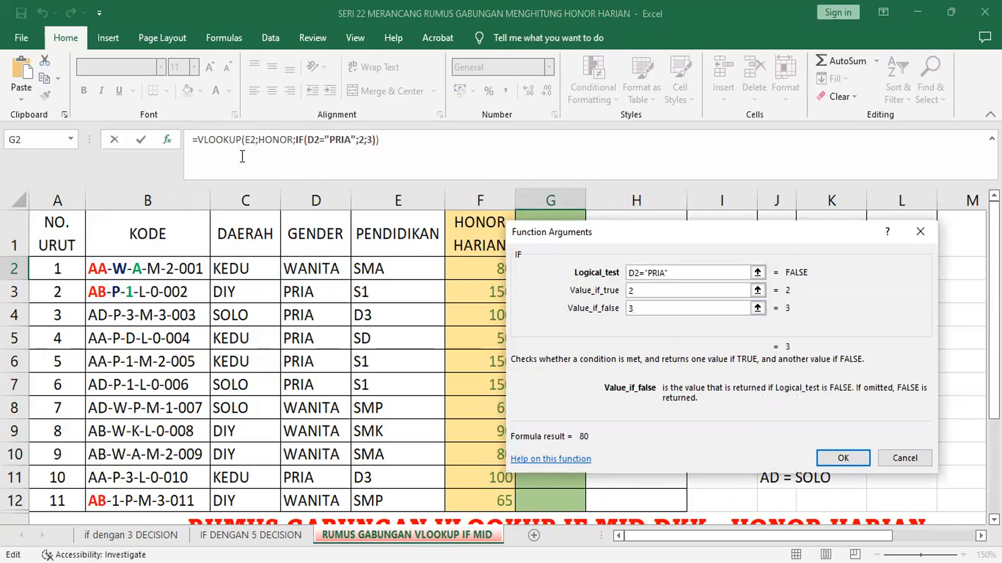
Step: Set the outer VLOOKUP's range lookup to 0, complete the formula, and fill it down from G2 to G12
click(222, 139)
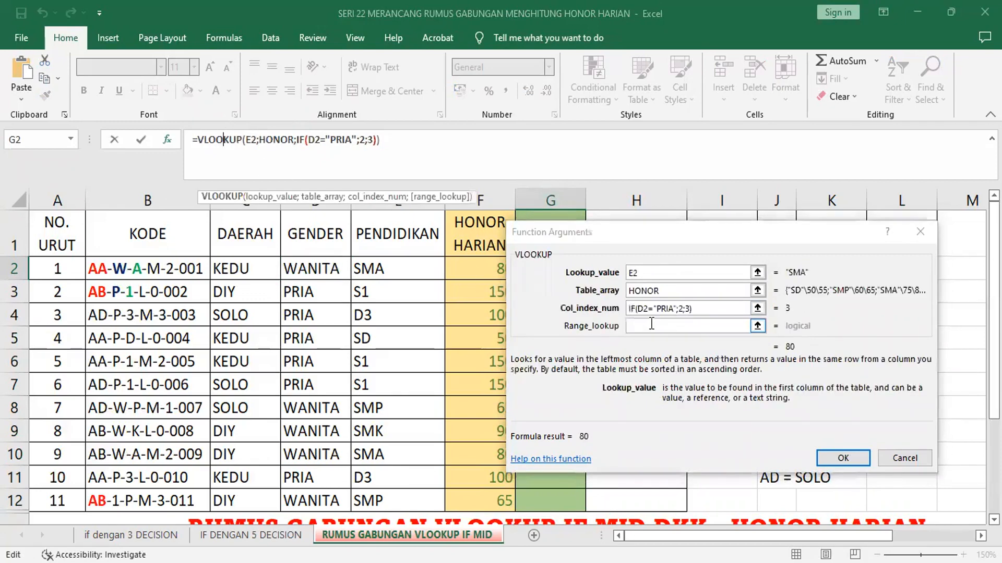
click(651, 324)
text(0)
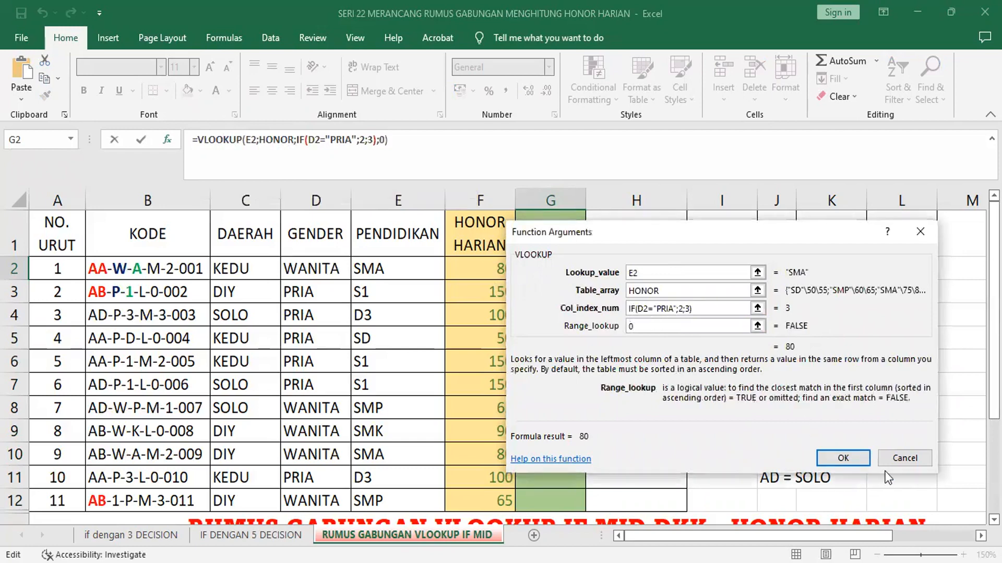
click(843, 458)
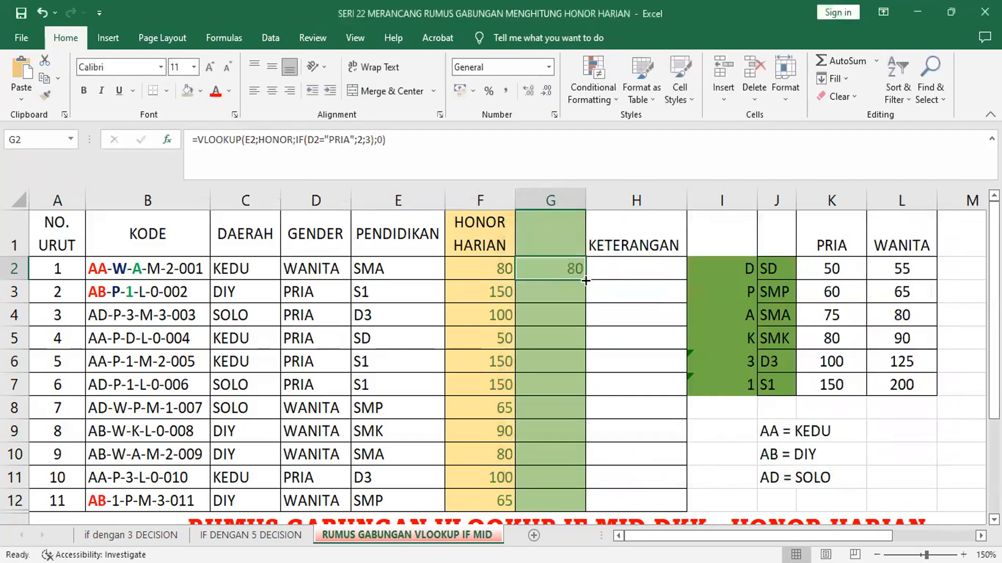
double_click(585, 280)
click(616, 375)
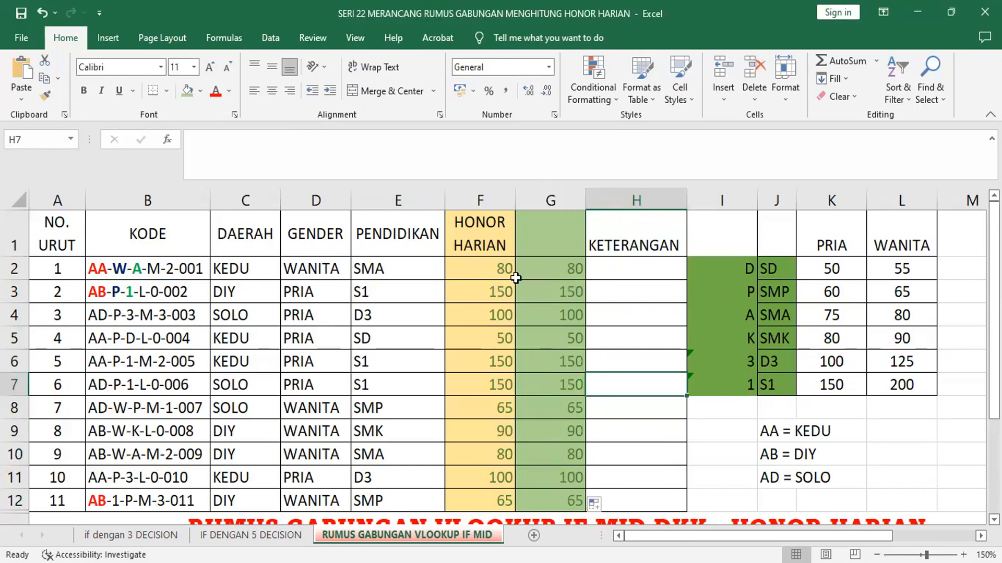
key(alt+Tab)
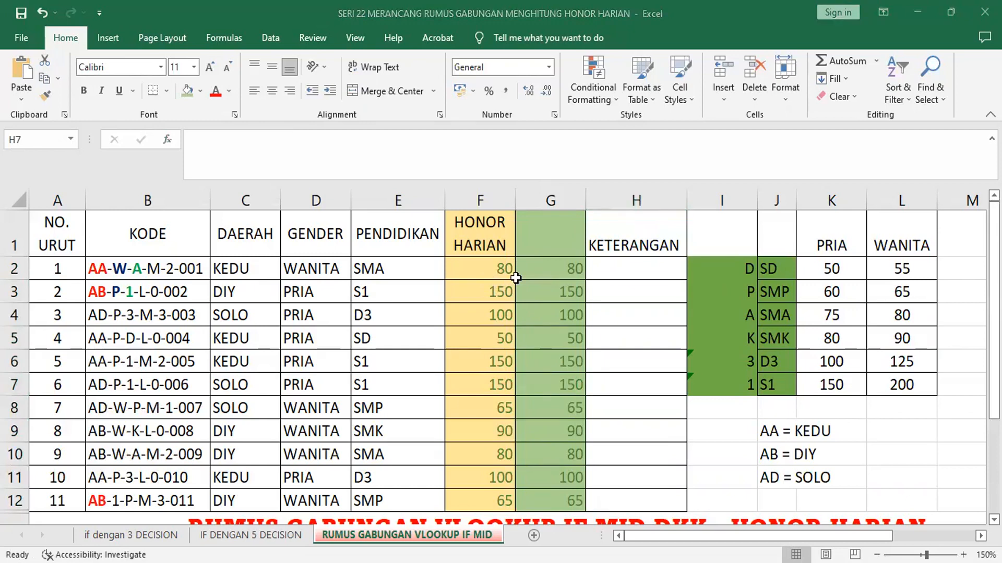
key(alt+Tab)
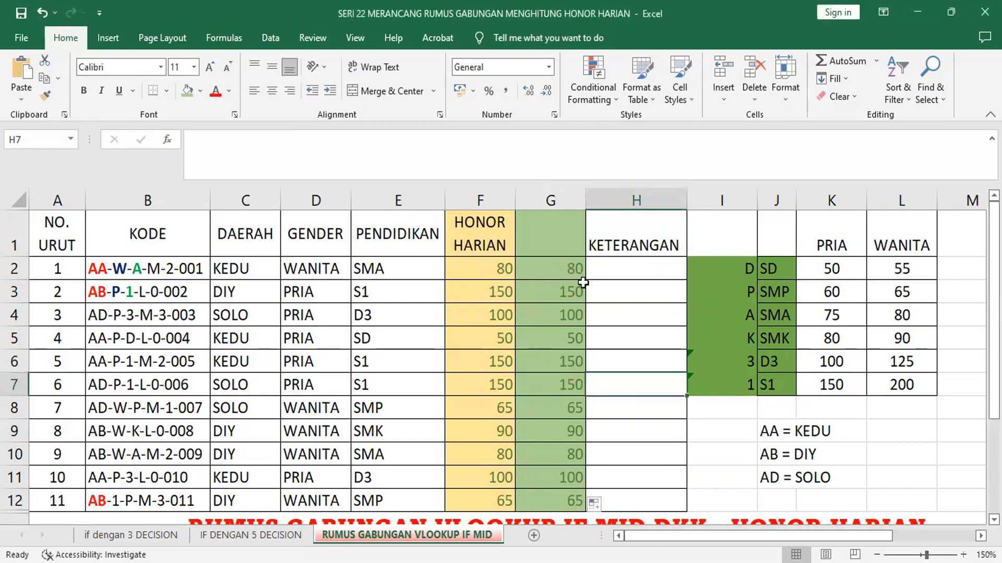
Step: Append *1000 to the VLOOKUP formula in G2 and fill it down to G12
click(495, 276)
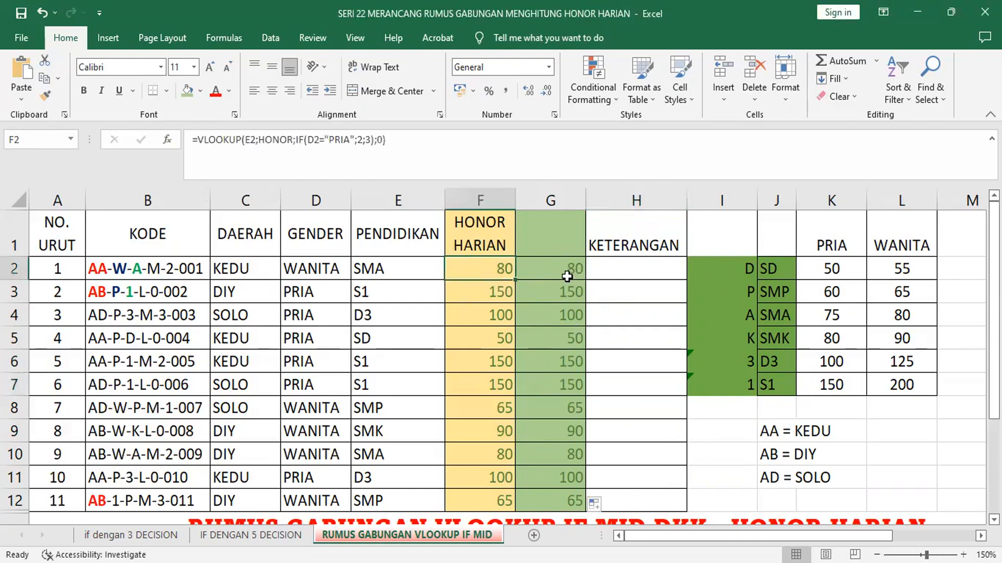
click(566, 278)
click(424, 144)
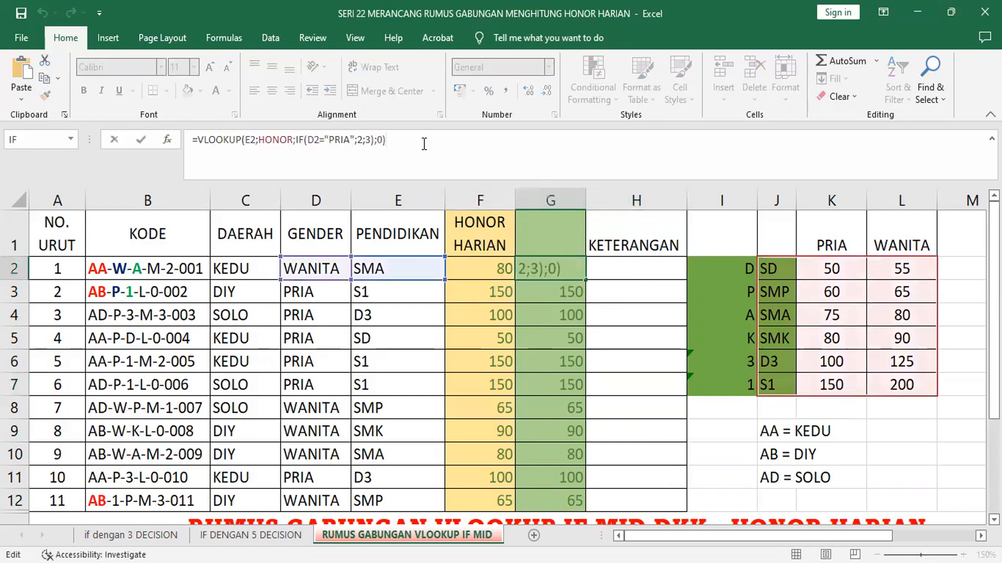
text(*10)
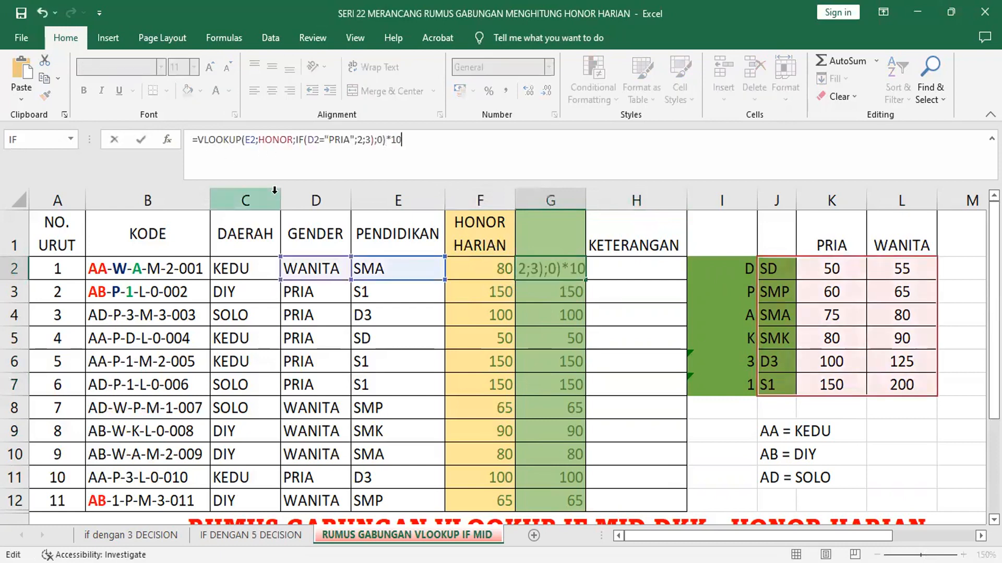
text(00)
key(Return)
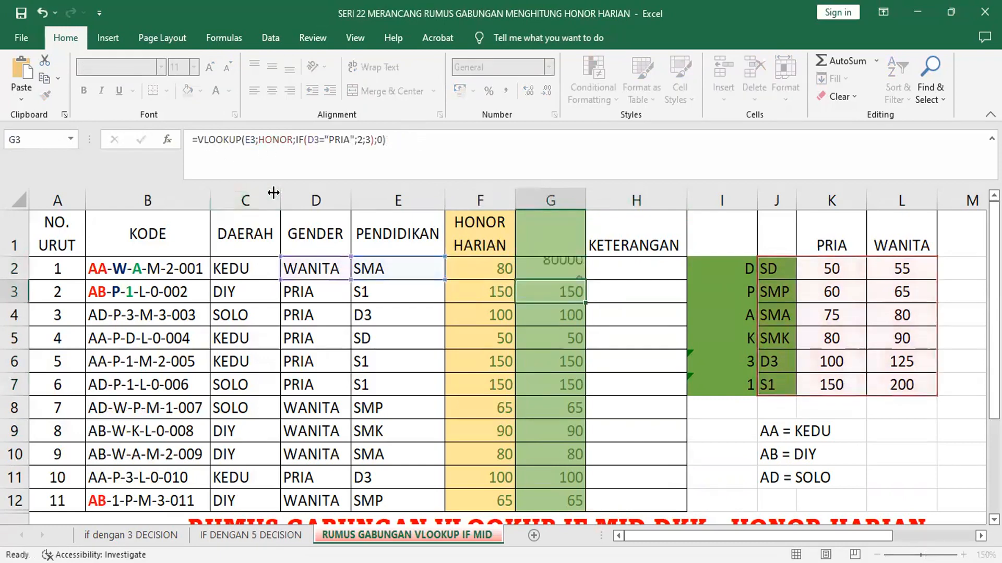
click(568, 265)
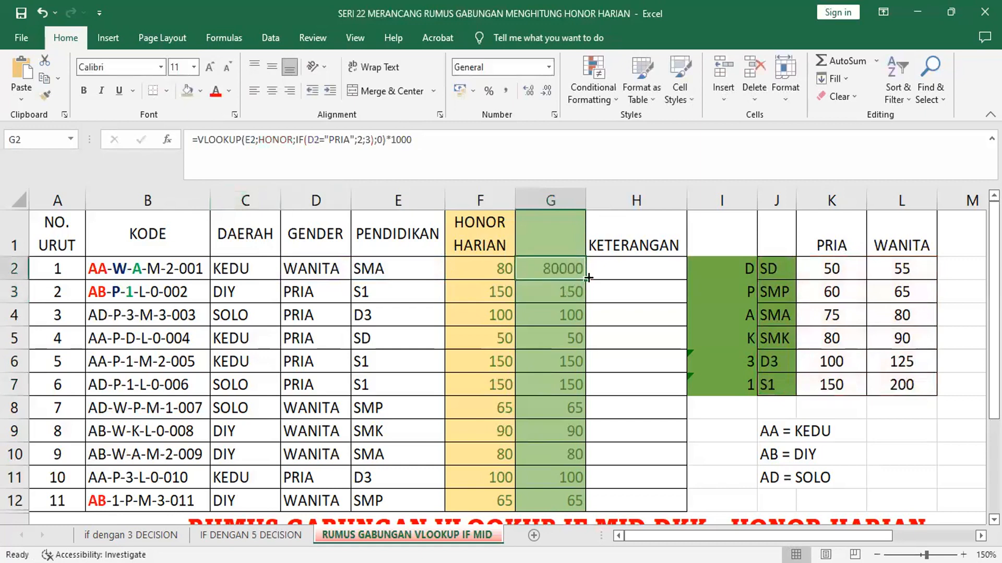
double_click(588, 278)
Step: Append *1000 to the HONOR HARIAN formula in F2, fill it down to F12, and apply the comma number style to the range
click(497, 272)
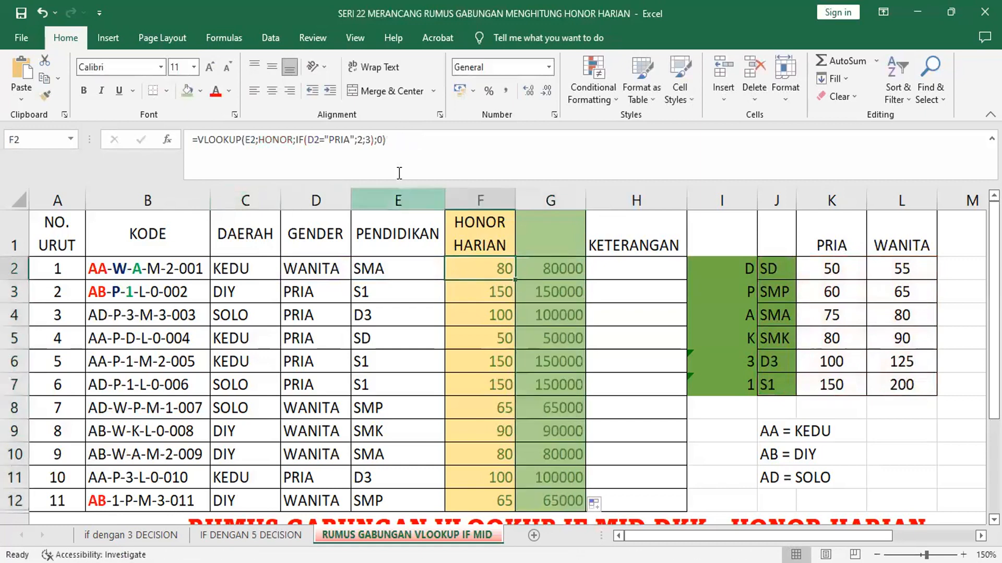
click(415, 141)
text(*1)
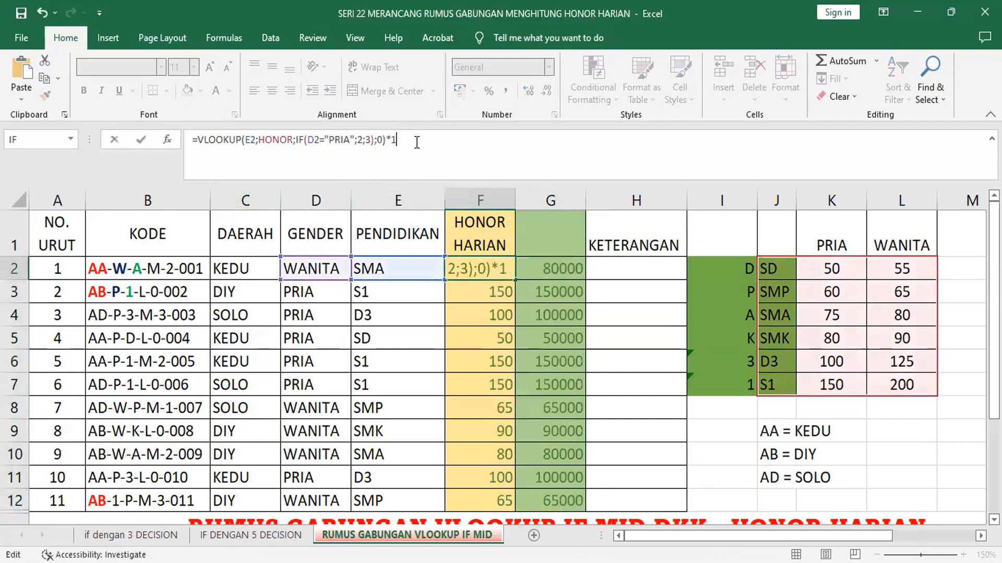
text(000)
key(Return)
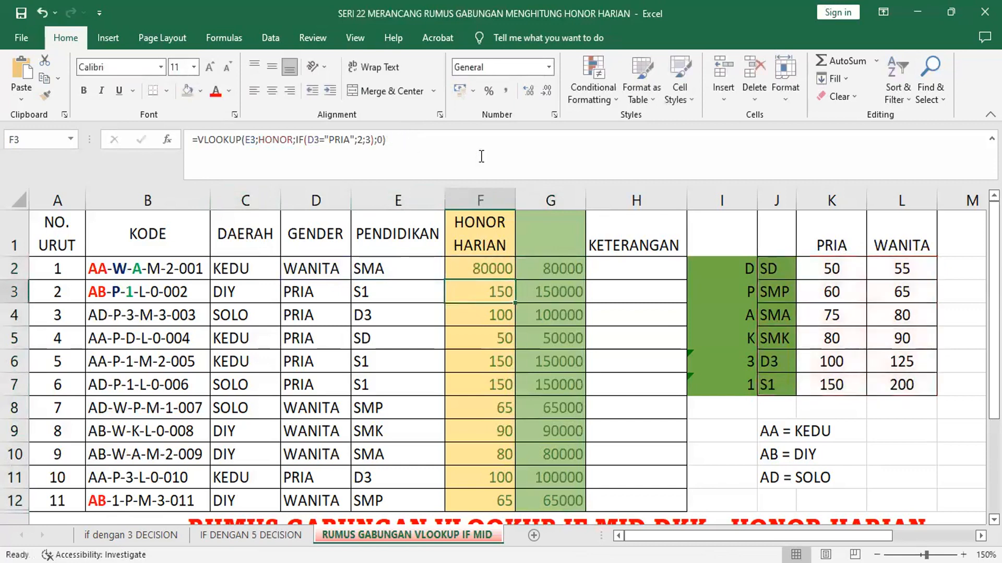
click(494, 265)
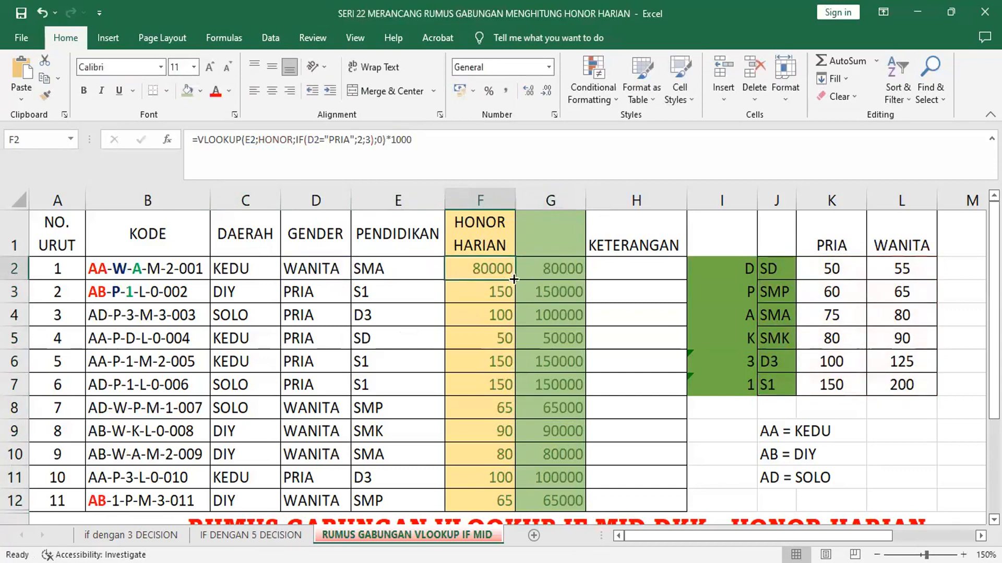
double_click(514, 280)
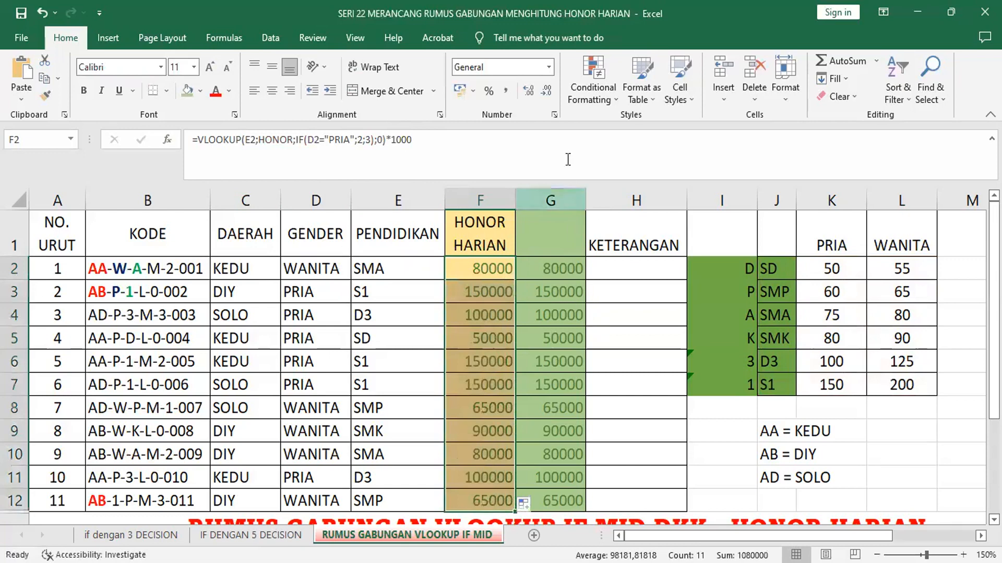
click(509, 90)
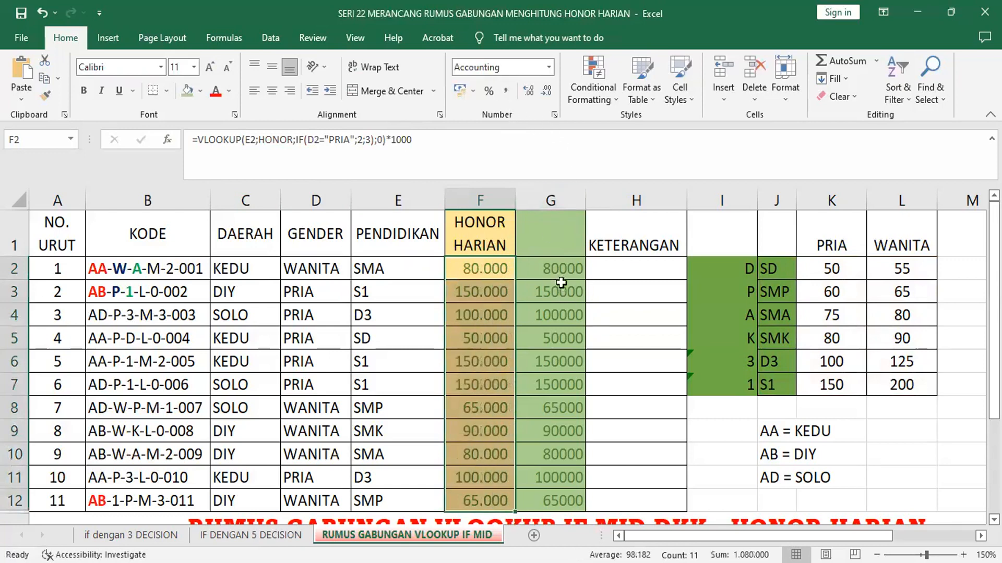
Step: Delete the entire green column G containing the duplicate daily honor results
click(562, 195)
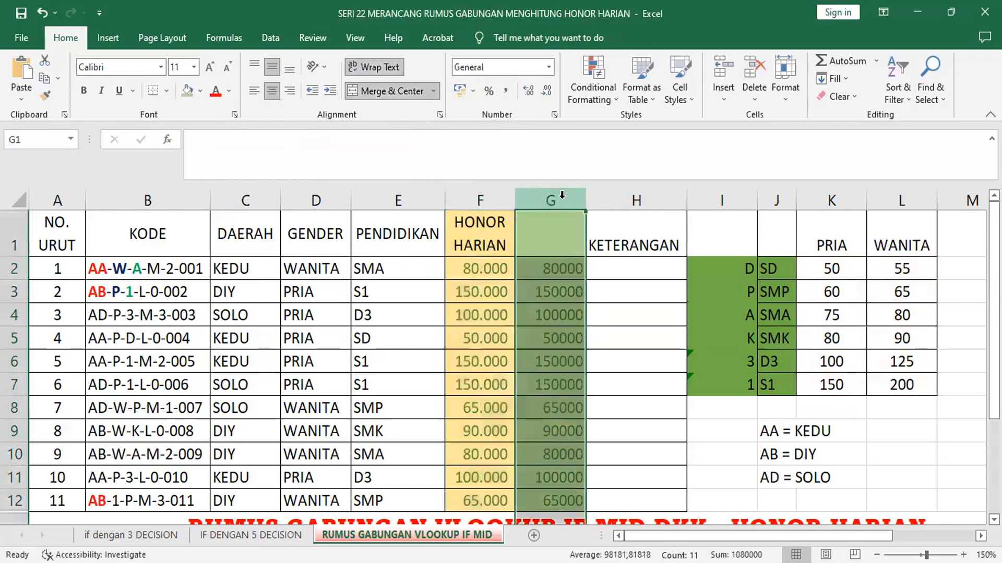
right_click(562, 197)
click(611, 347)
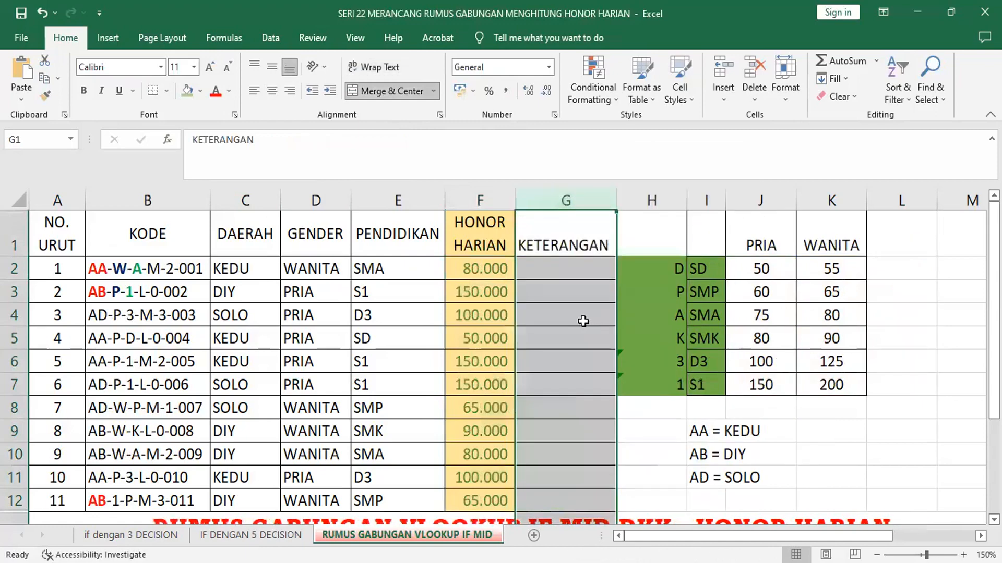
Step: Center the KETERANGAN header in G1 both horizontally and vertically
click(561, 246)
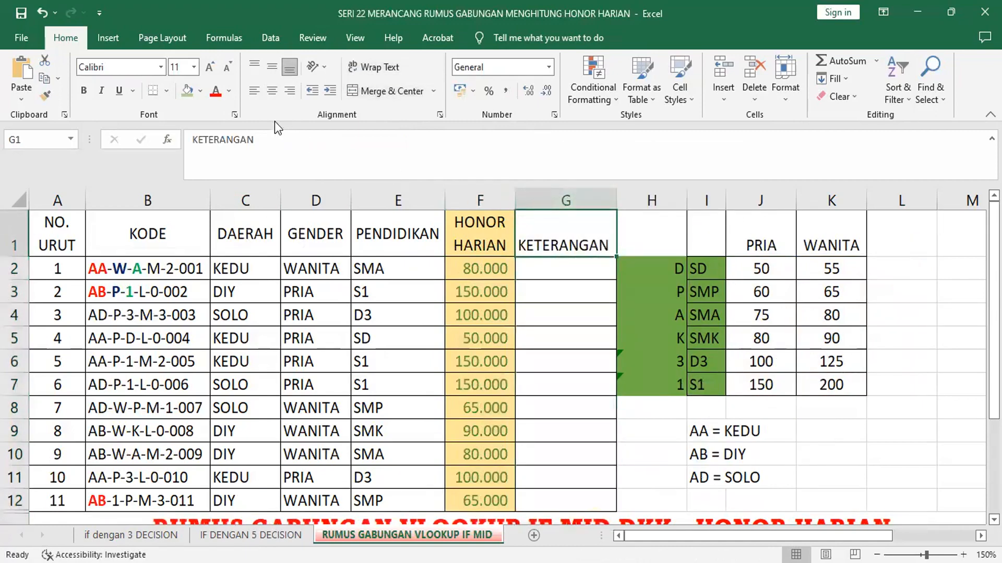
click(272, 92)
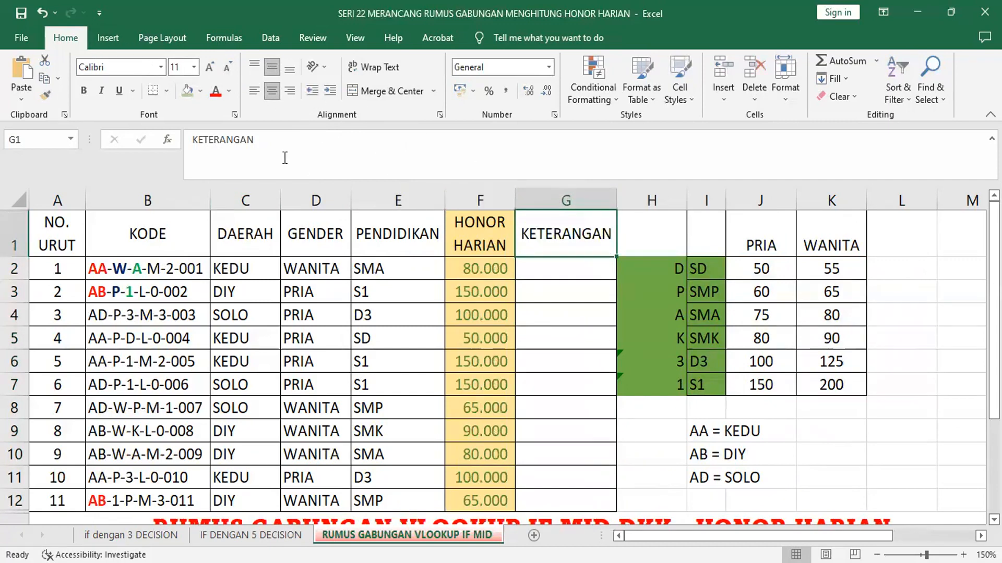
click(570, 285)
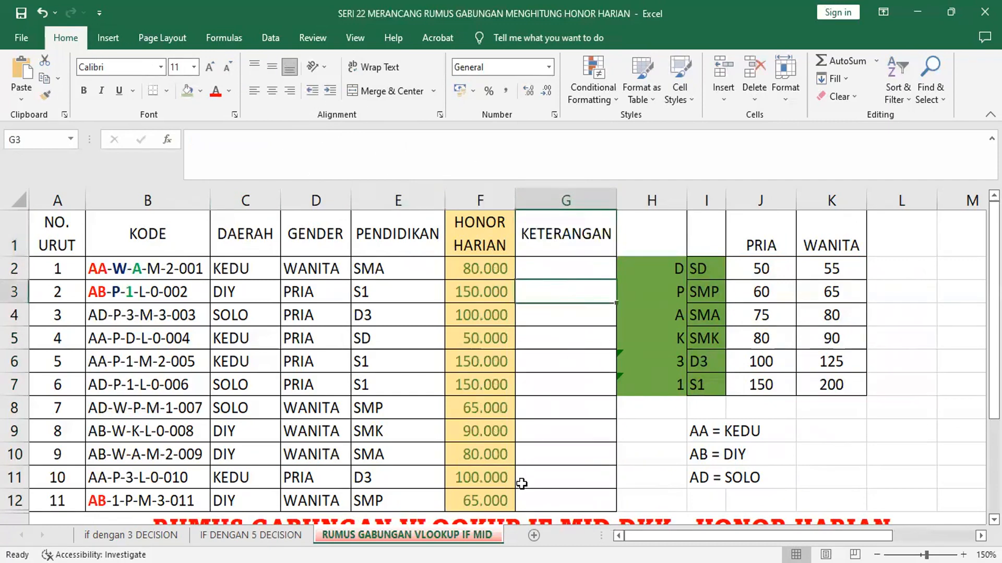
drag(994, 334, 994, 342)
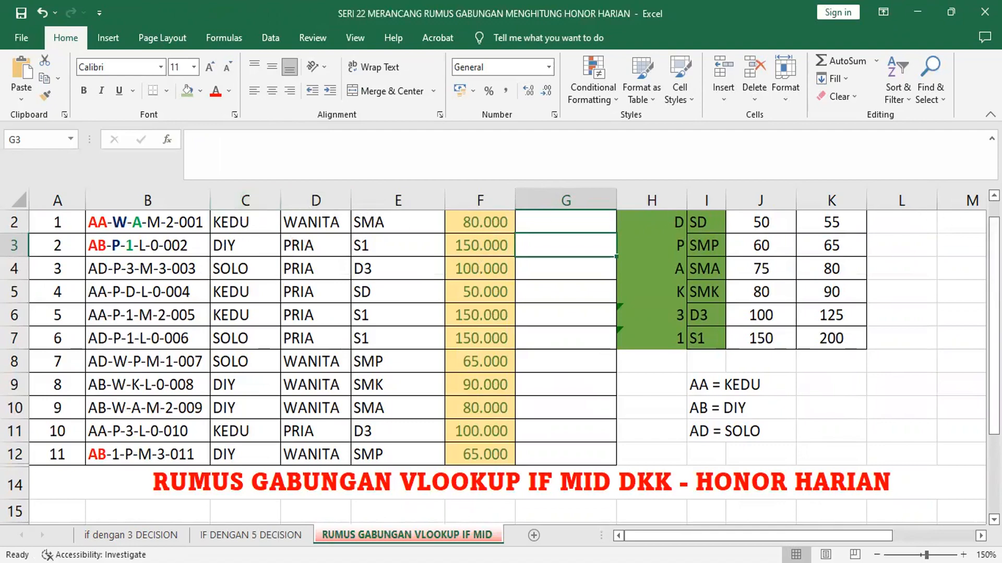
scroll(500, 357, up, 1)
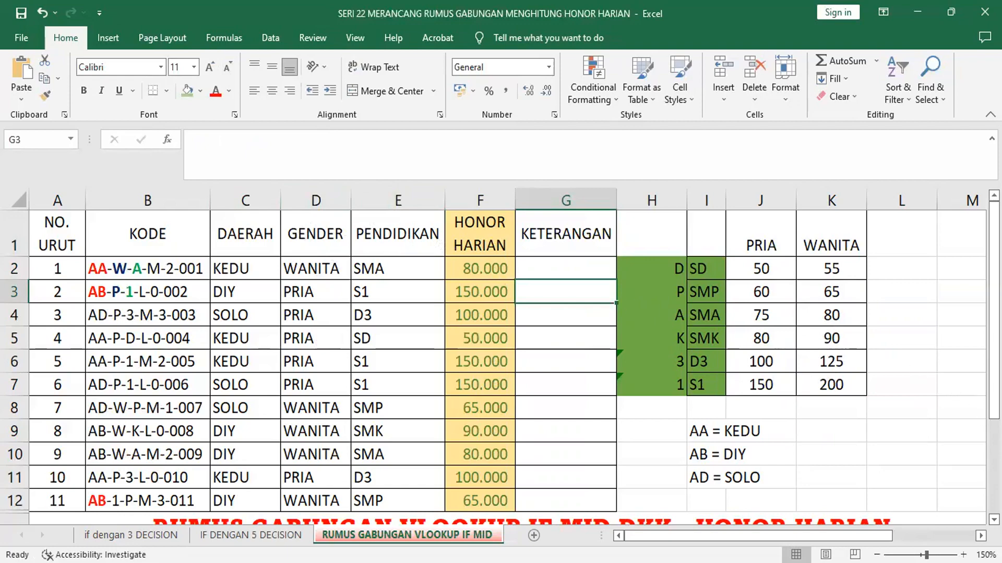
scroll(571, 387, down, 1)
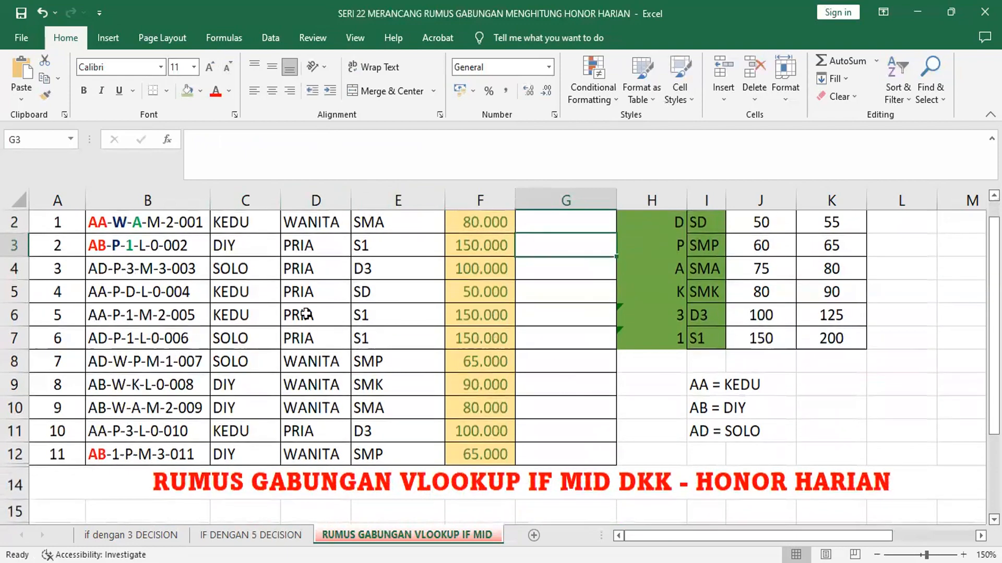
scroll(142, 280, up, 1)
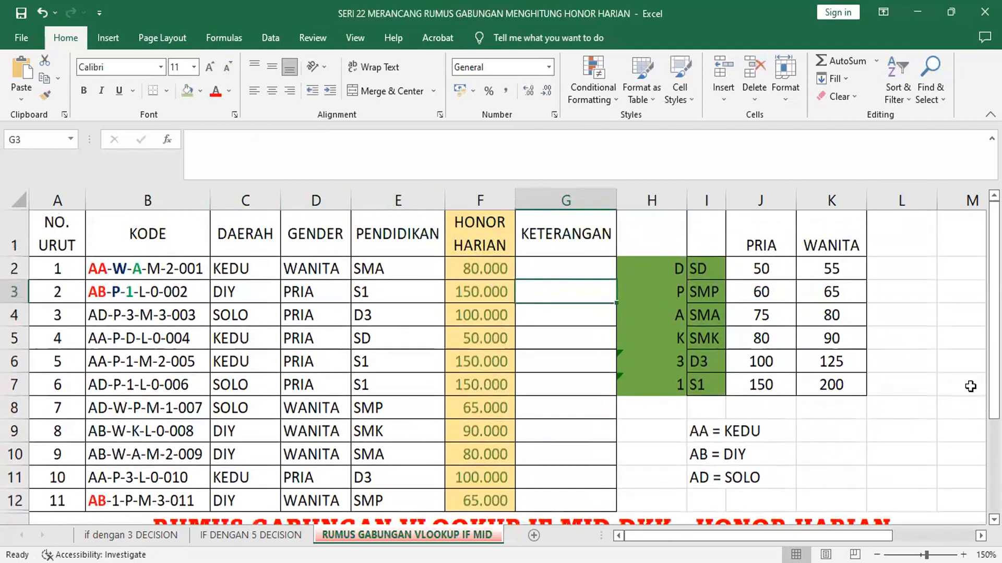
scroll(493, 367, down, 4)
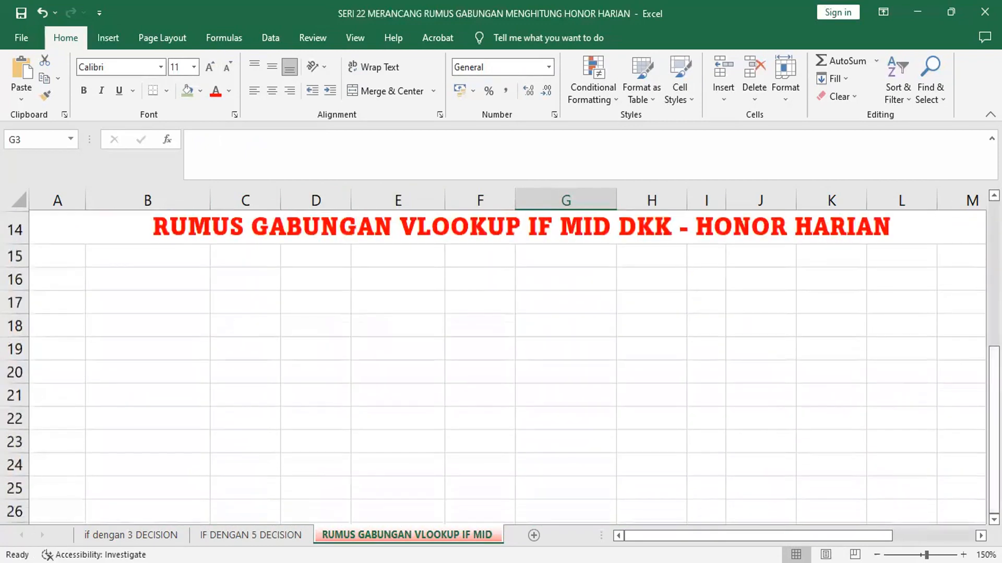
scroll(501, 365, up, 3)
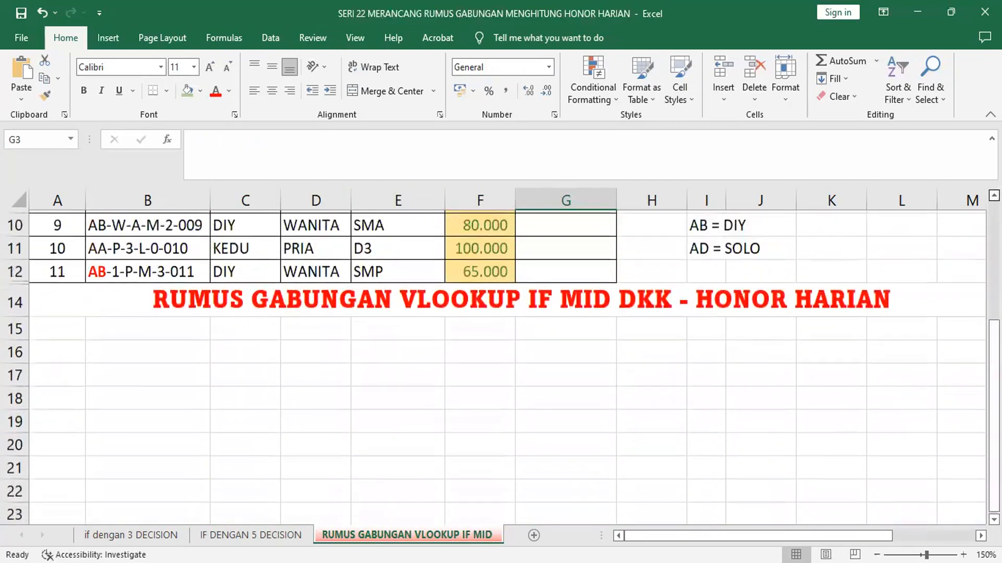
scroll(501, 365, up, 1)
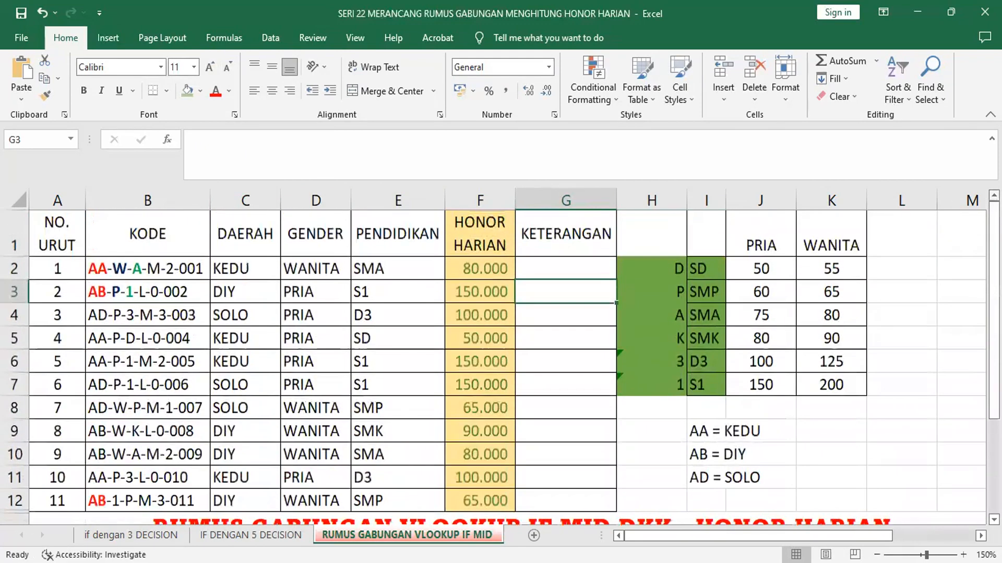